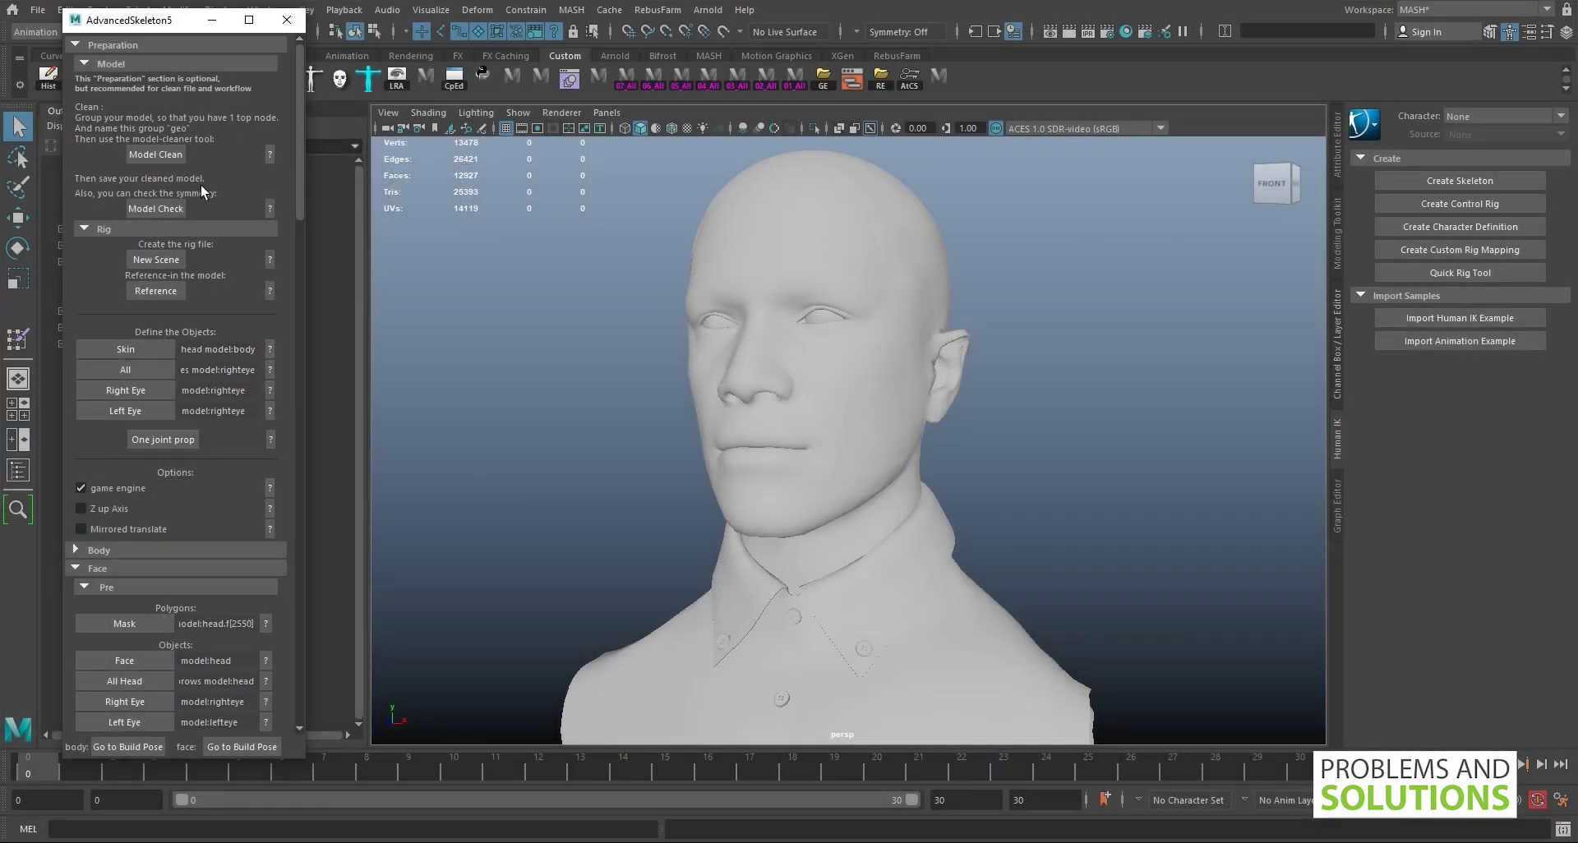
Scroll the AdvancedSkeleton panel to the Face section and open the Script Editor to read the lip-joint error
scroll(227, 370, "down", 5)
scroll(220, 395, "down", 5)
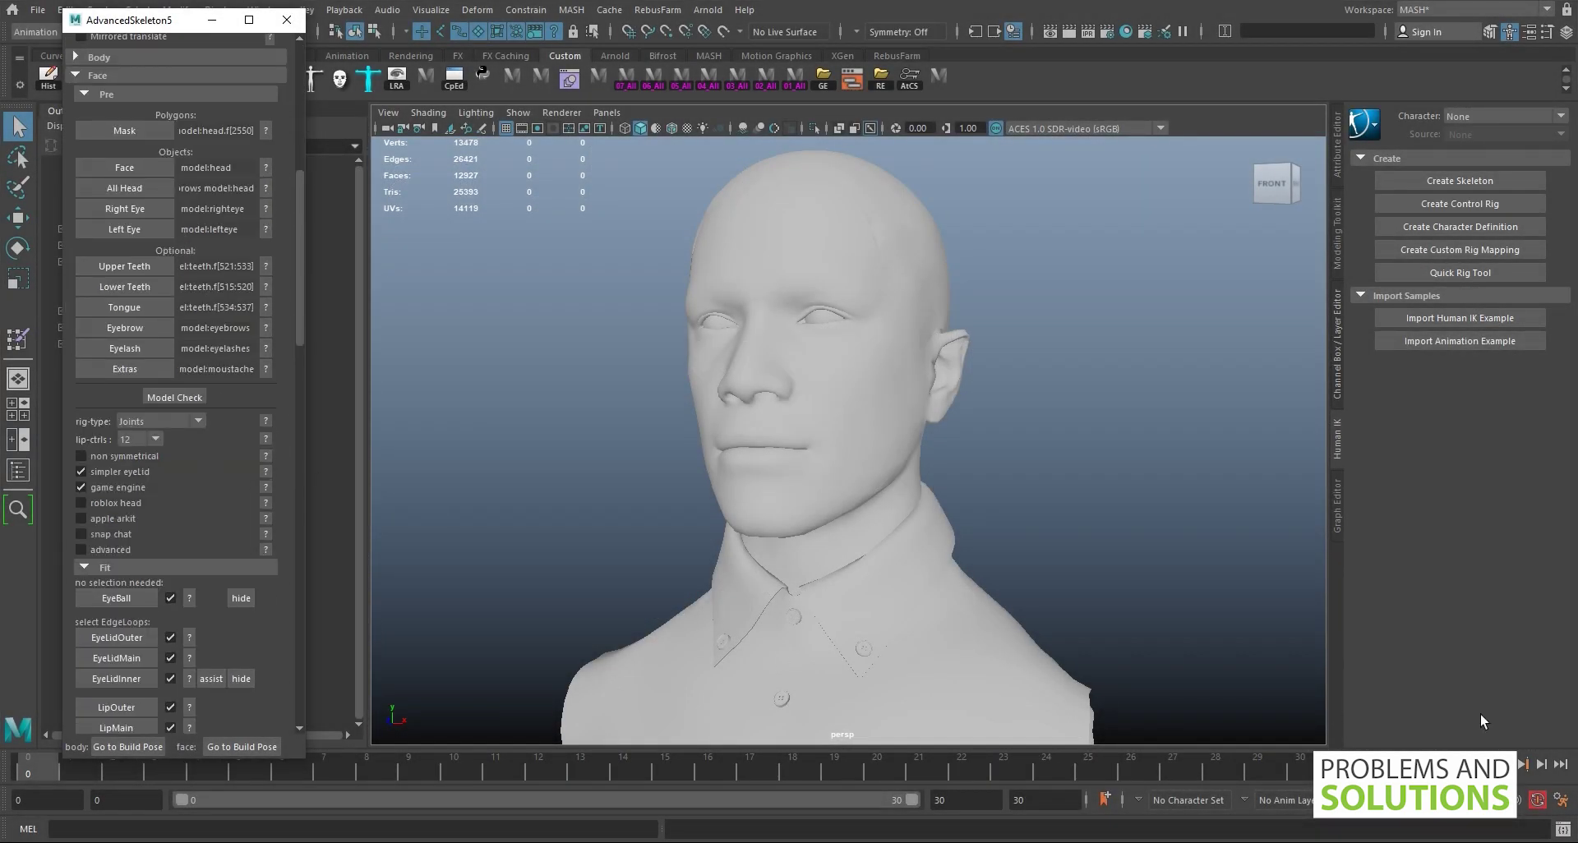
left_click(1562, 829)
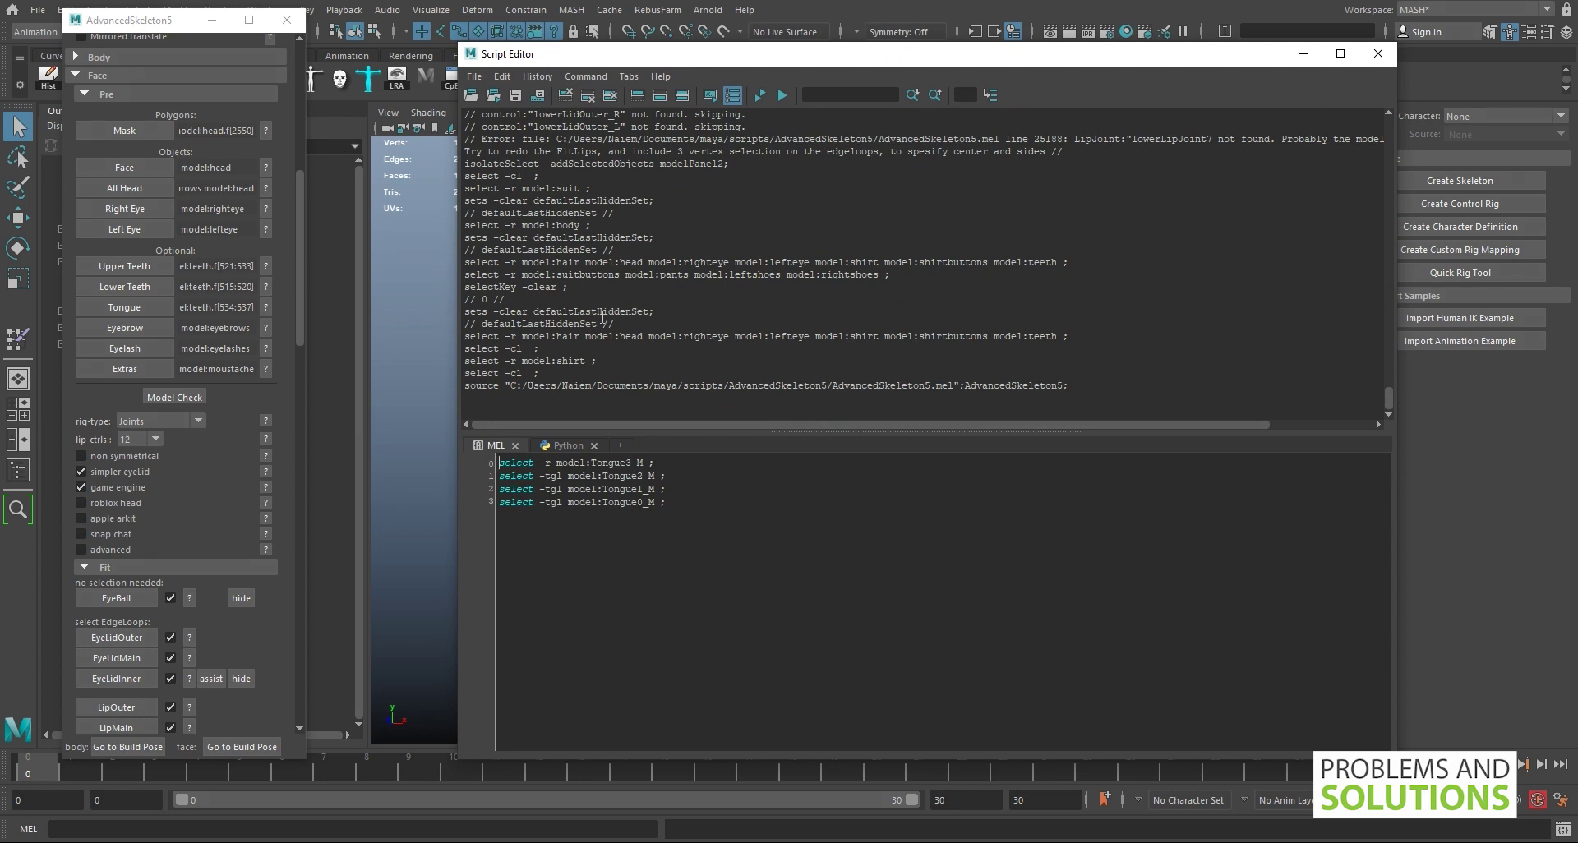
Scroll up in the log and highlight the Step 8 Lip line
scroll(603, 319, "up", 3)
scroll(674, 312, "up", 3)
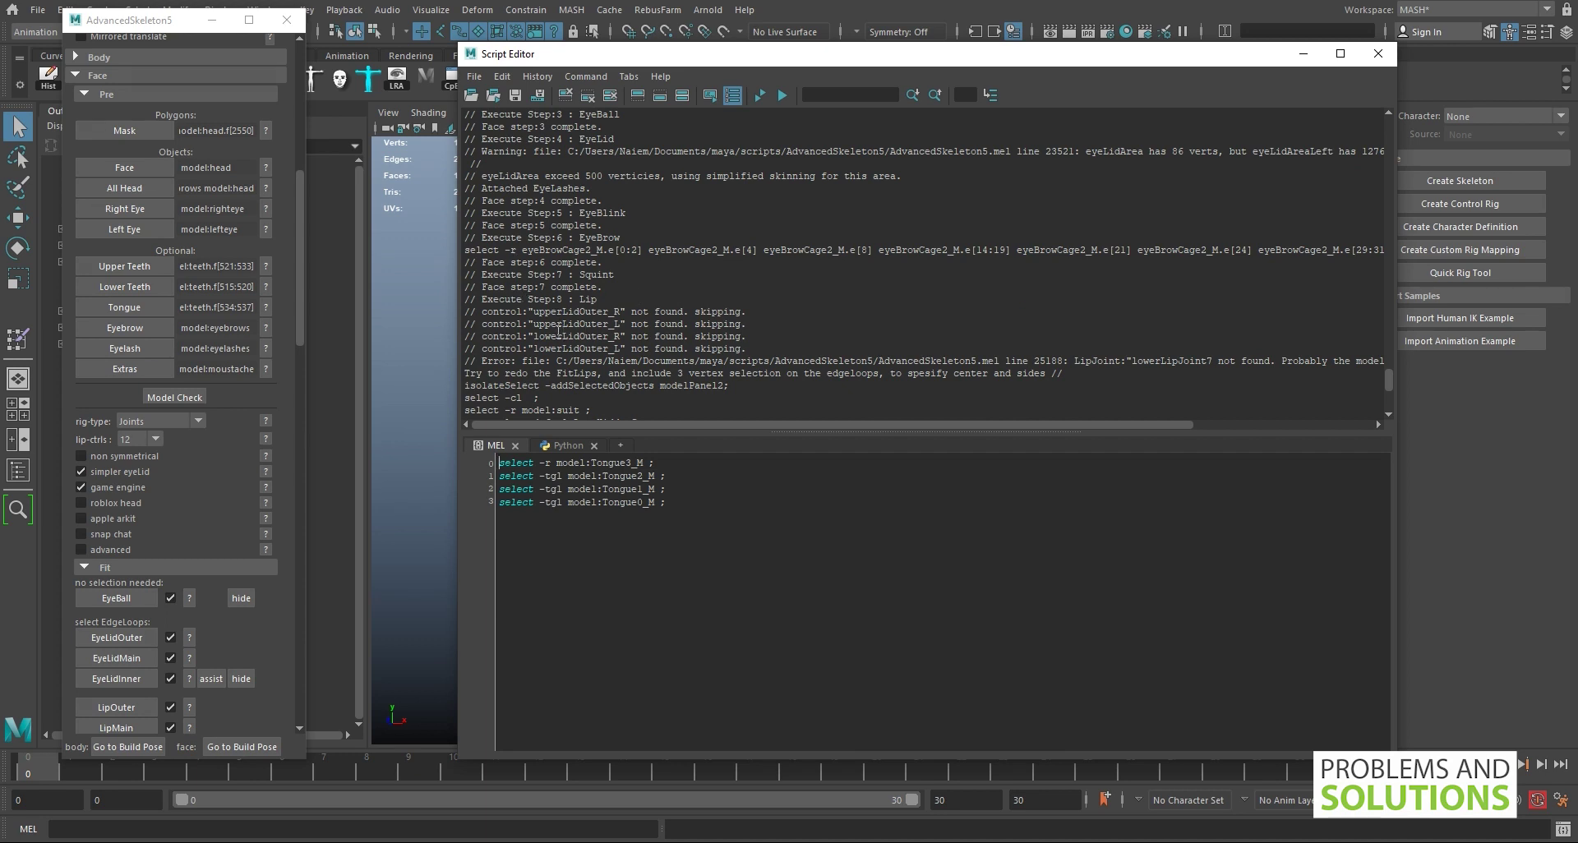
left_click_drag(604, 301, 476, 302)
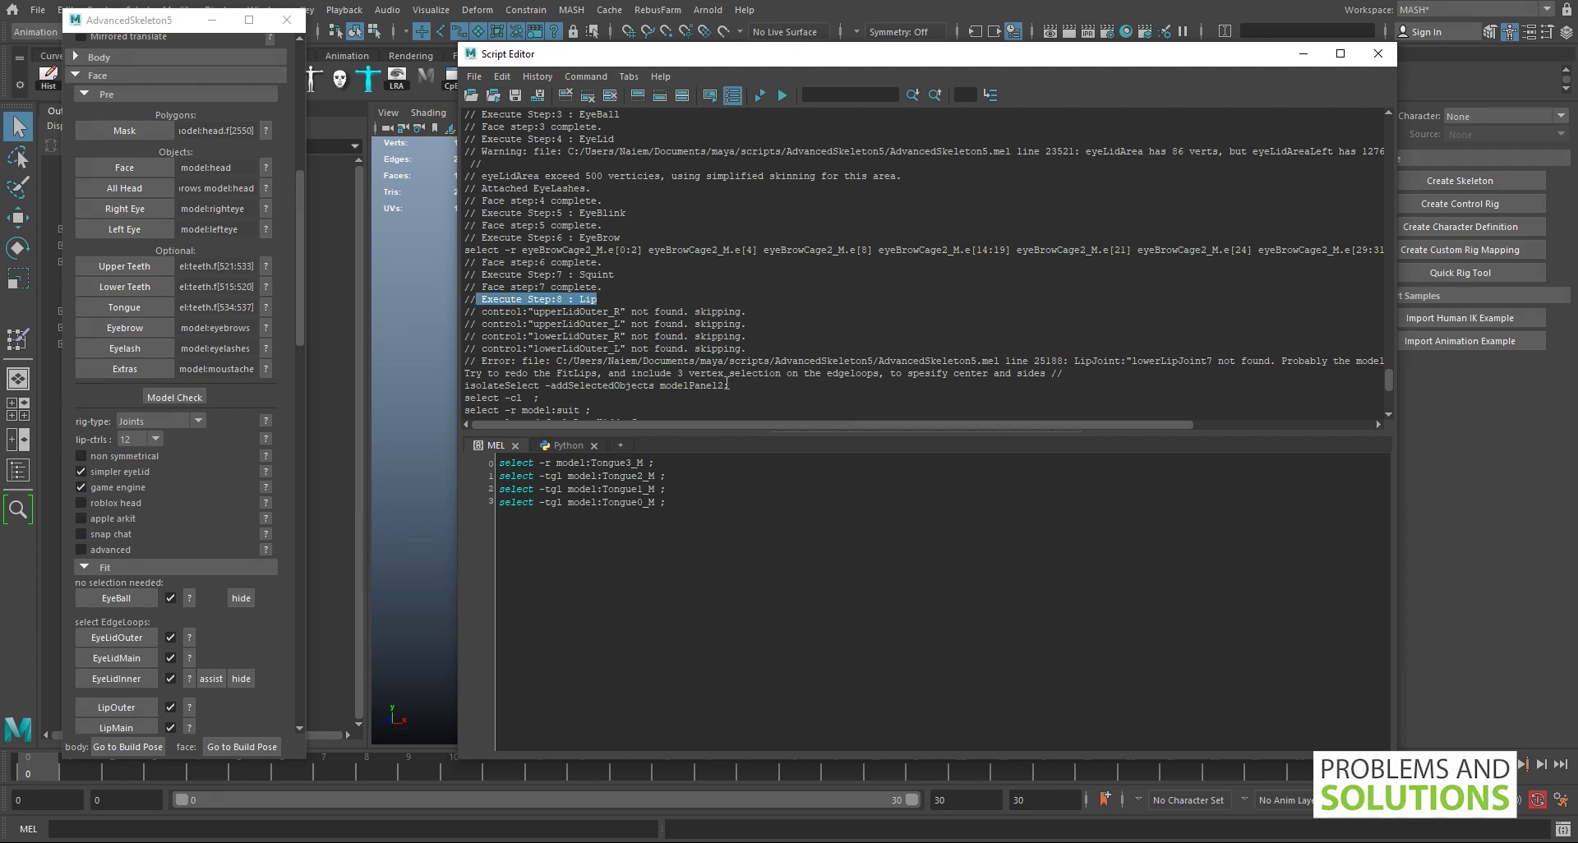
Highlight the missing lower lip joint error, the non-symmetrical model note and the redo-lip-fit advice
scroll(822, 370, "right", 3)
left_click_drag(846, 362, 901, 372)
left_click(984, 368)
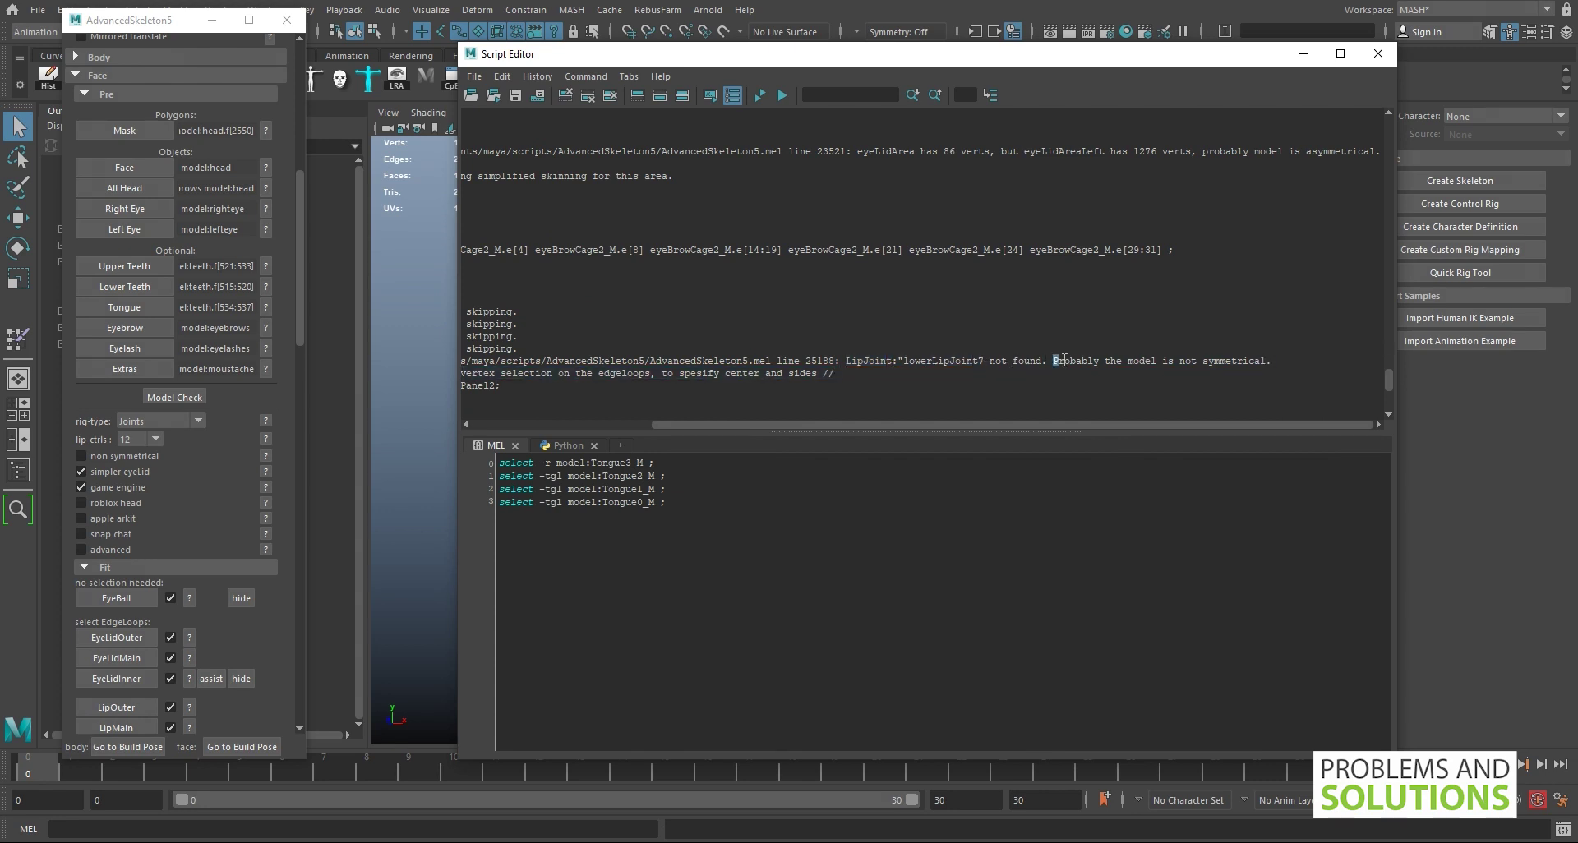
left_click_drag(1054, 361, 1286, 367)
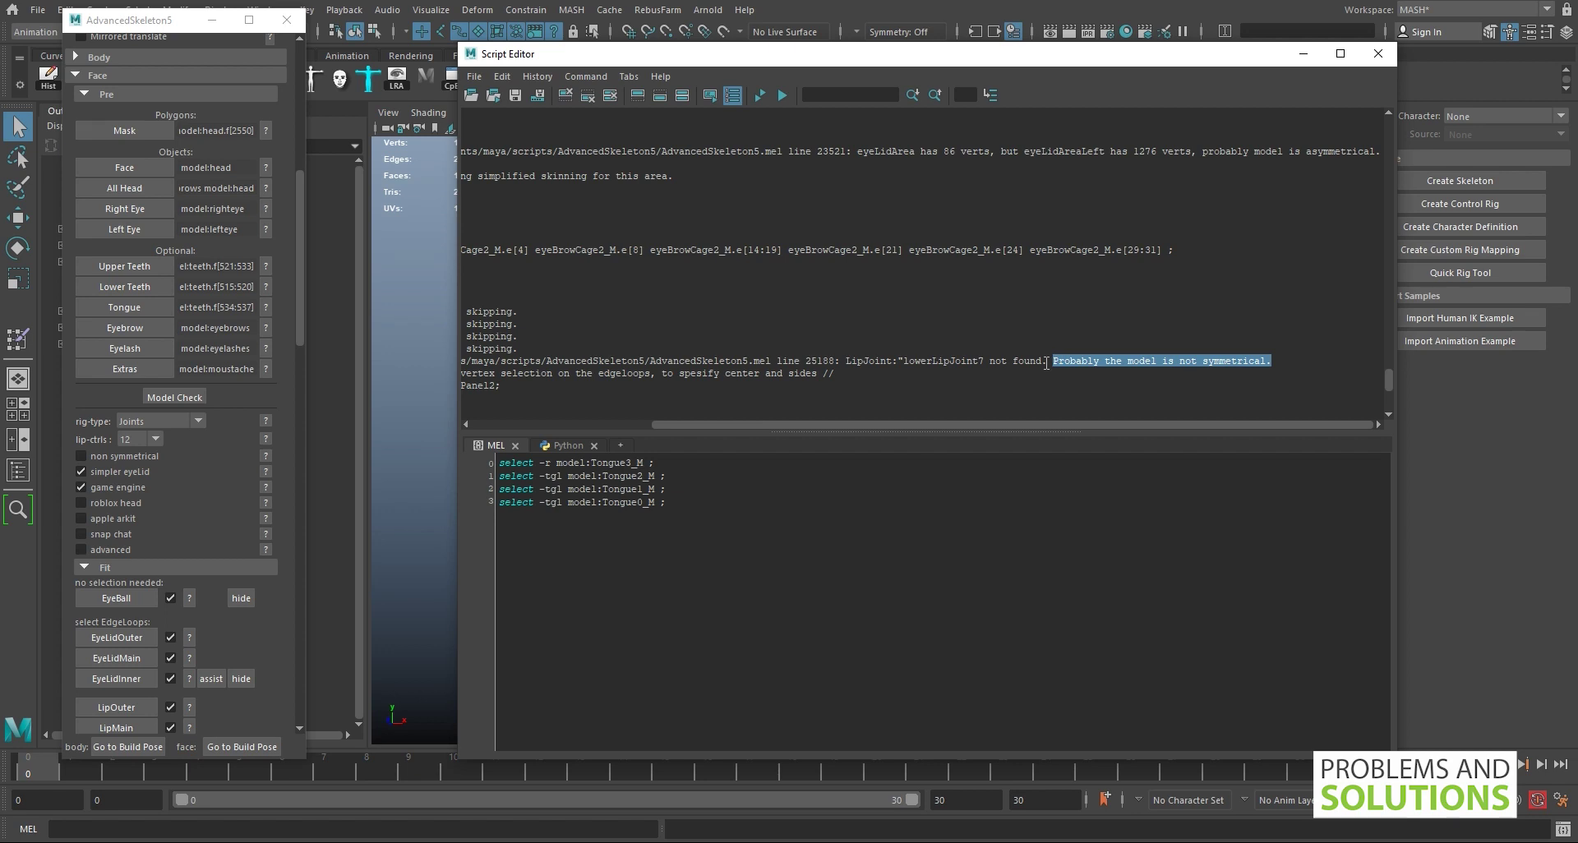
left_click_drag(464, 373, 904, 374)
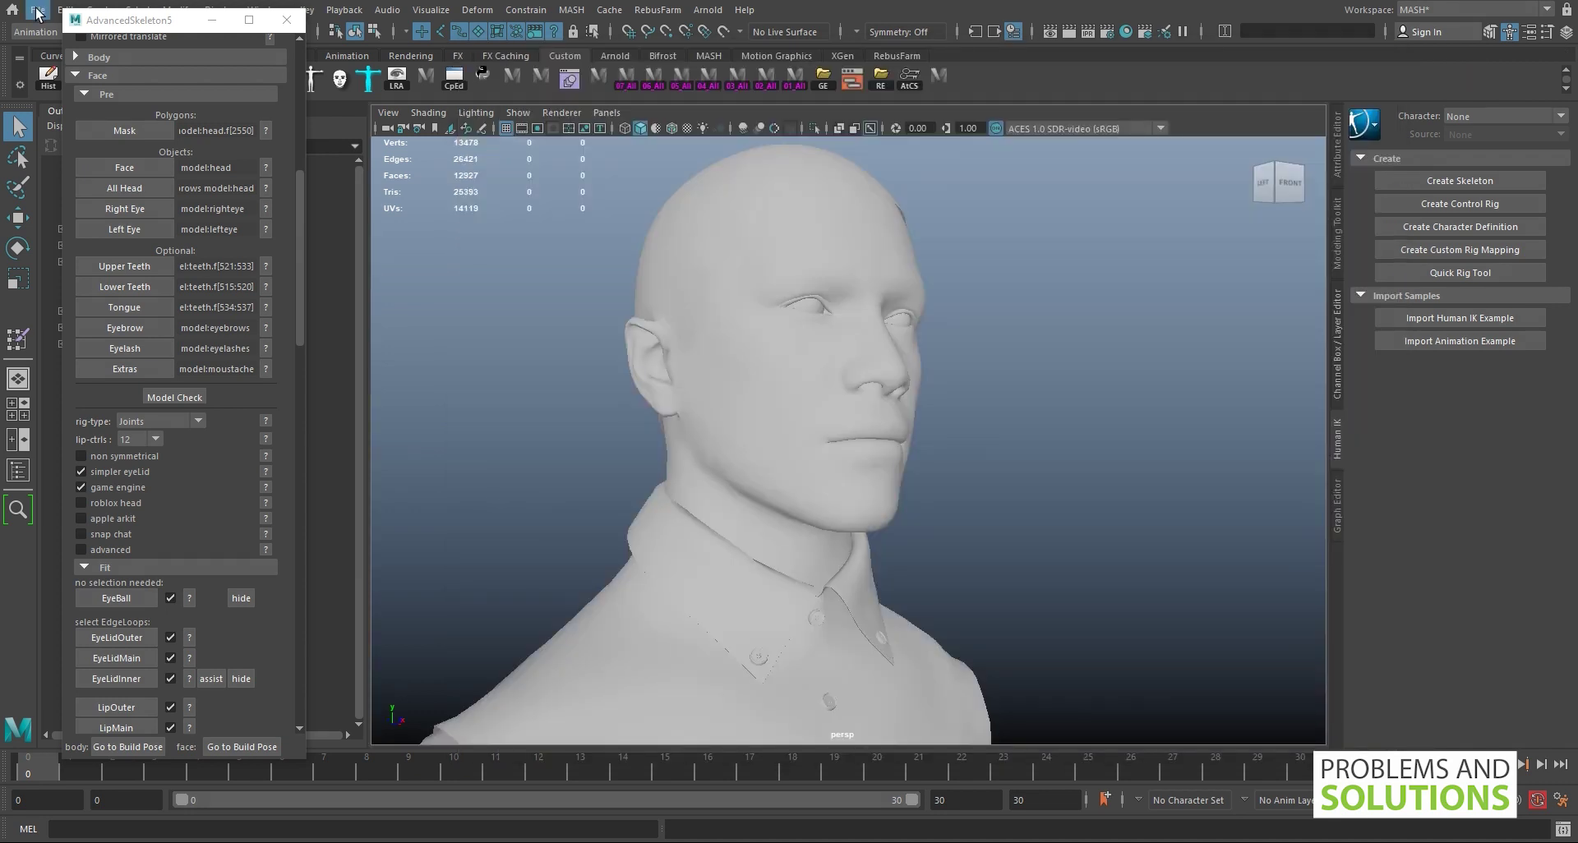
Reopen the most recent rig scene from Recent Files without saving changes
left_click(37, 11)
mouse_move(81, 527)
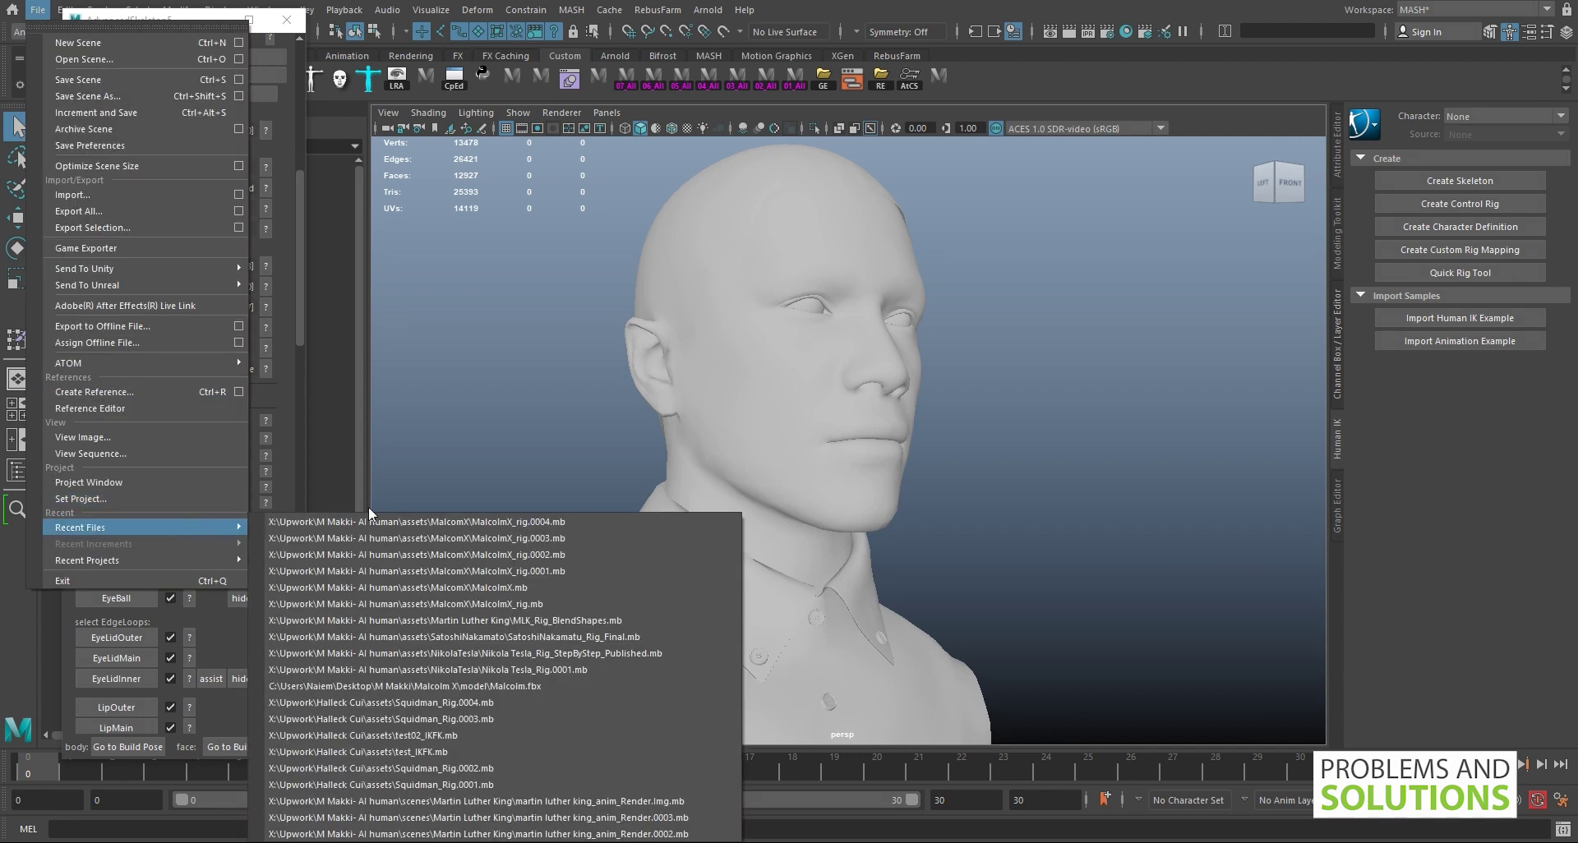
left_click(412, 521)
left_click(797, 420)
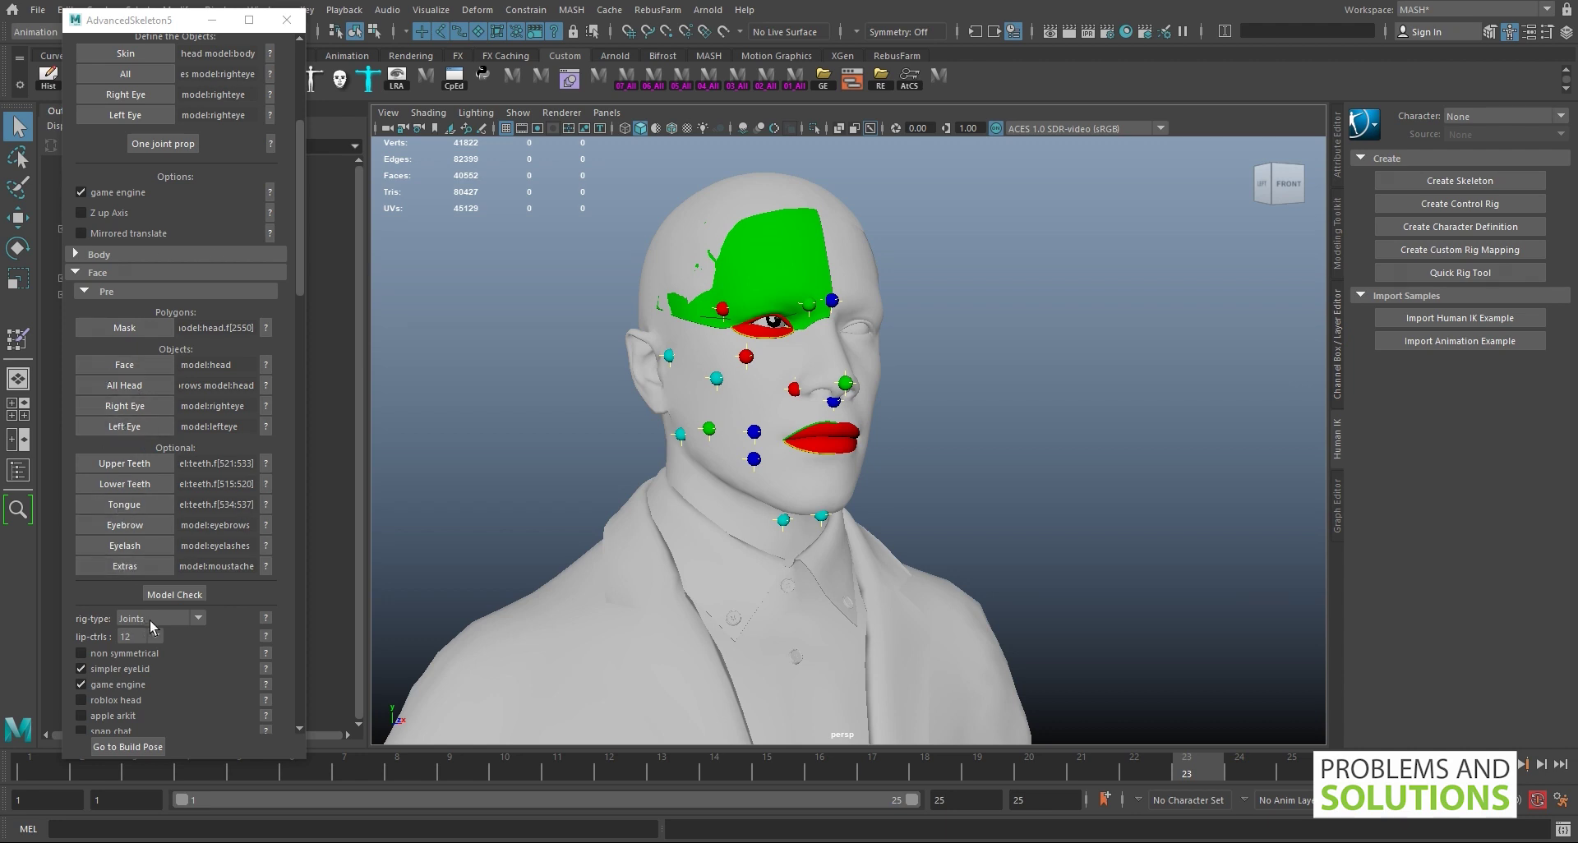
Select the head mesh and scroll AdvancedSkeleton back to its preparation section
scroll(120, 466, "down", 5)
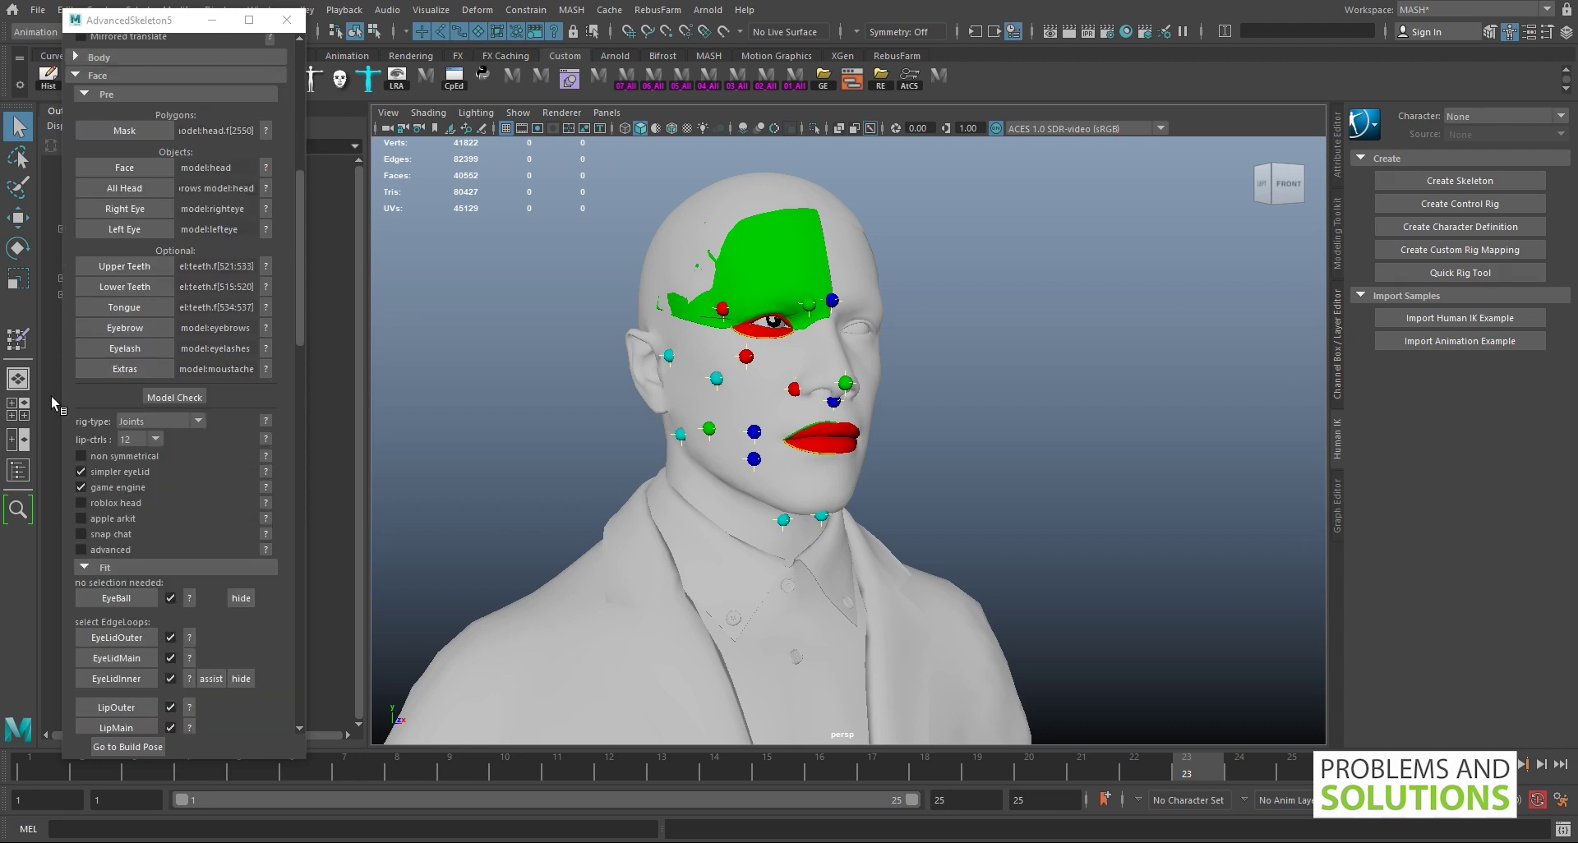
scroll(135, 447, "down", 3)
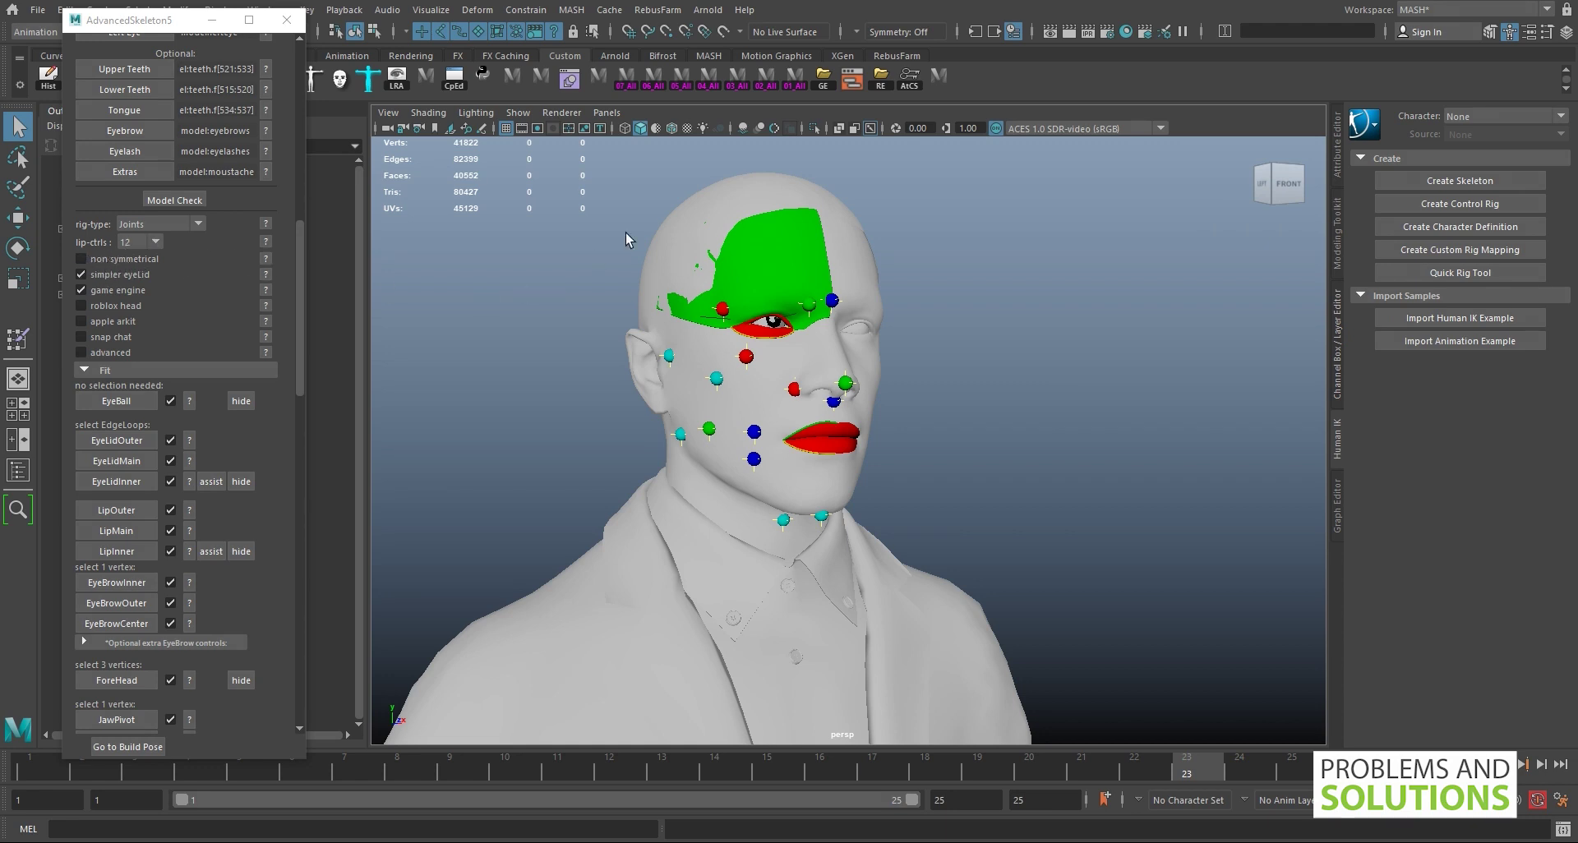
left_click(856, 254)
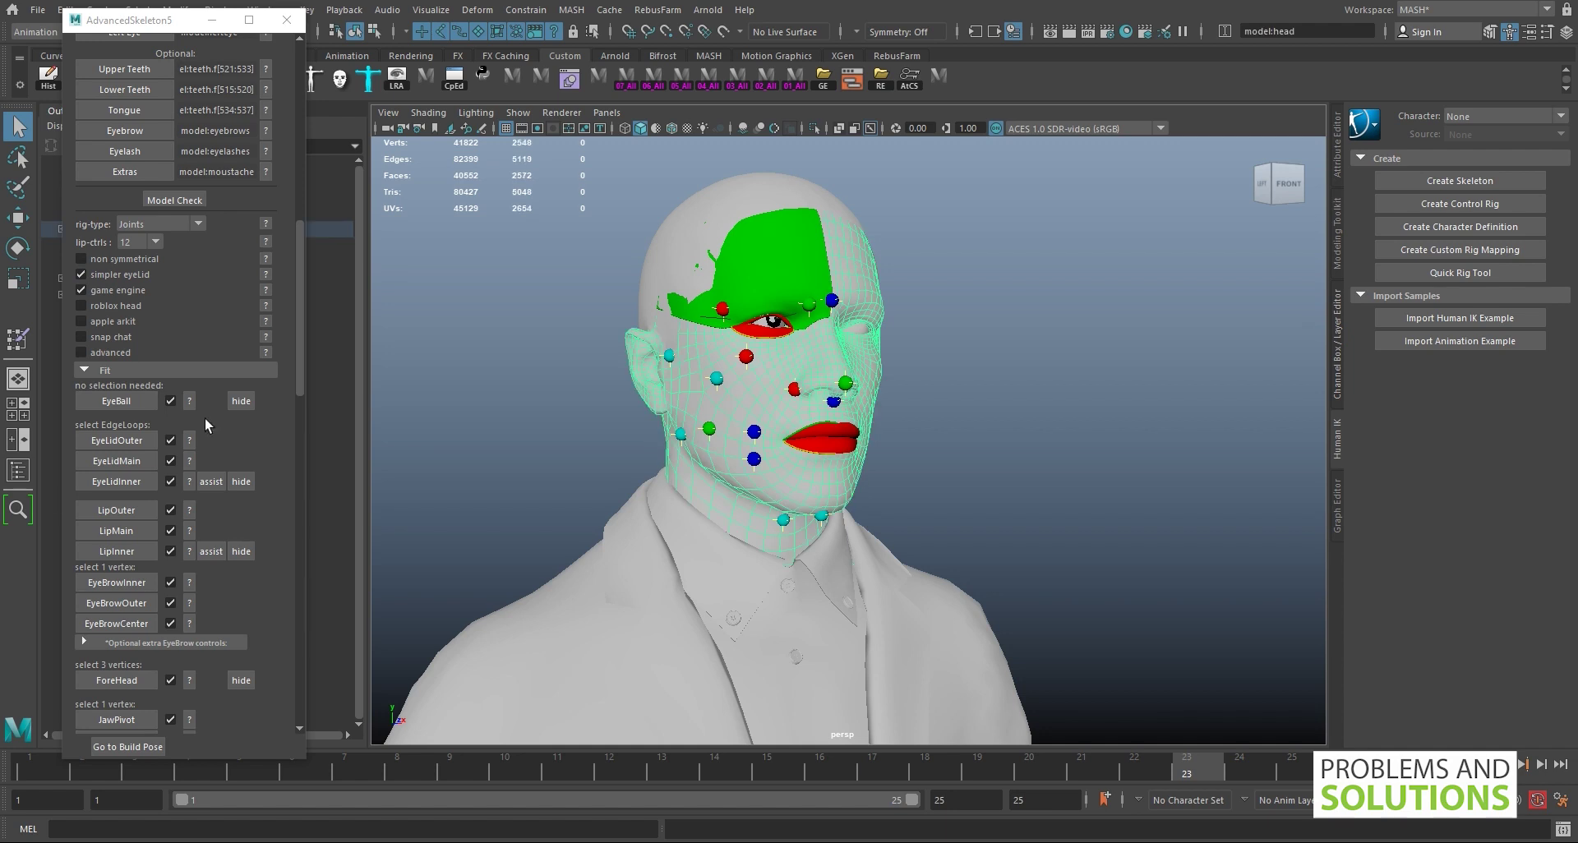
scroll(205, 418, "up", 5)
scroll(180, 301, "up", 5)
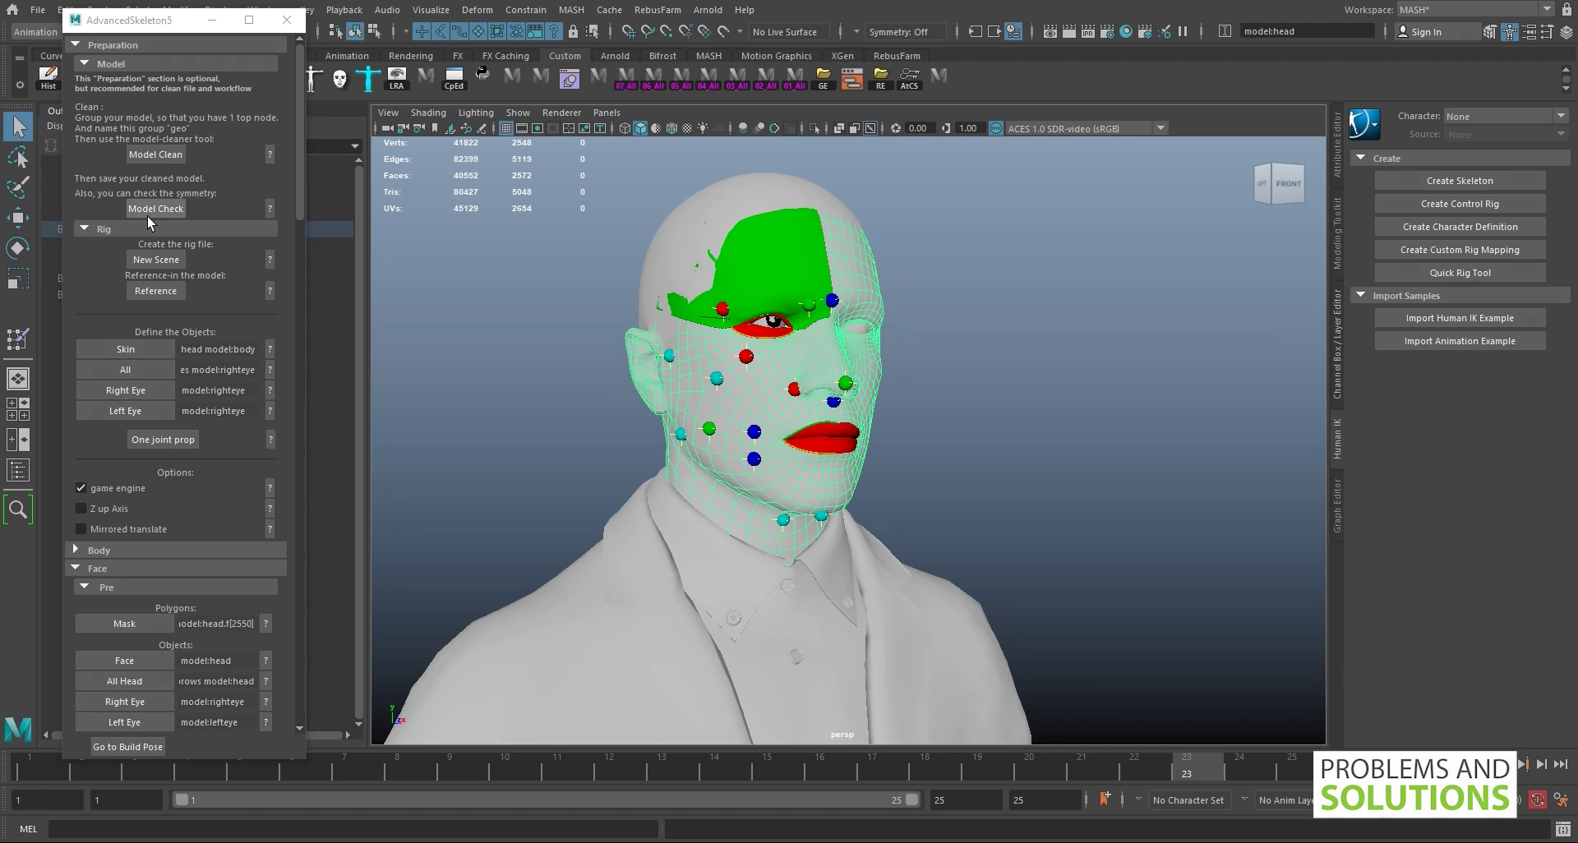
Run Model Check on the head mesh and dismiss the non-symmetrical vertices warning
left_click(150, 212)
left_click(162, 212)
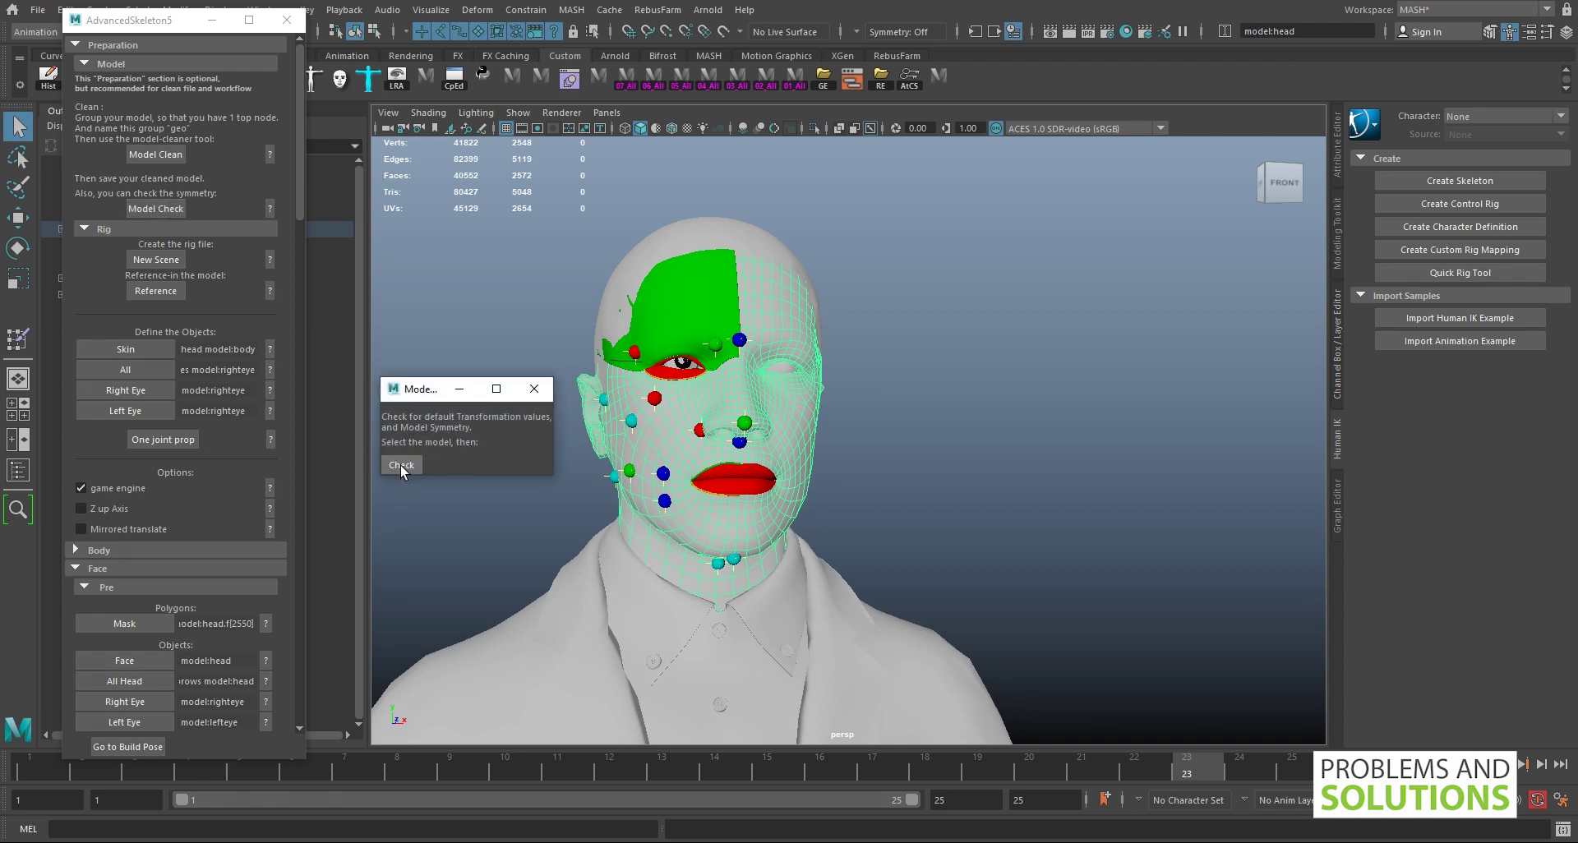
left_click(855, 407)
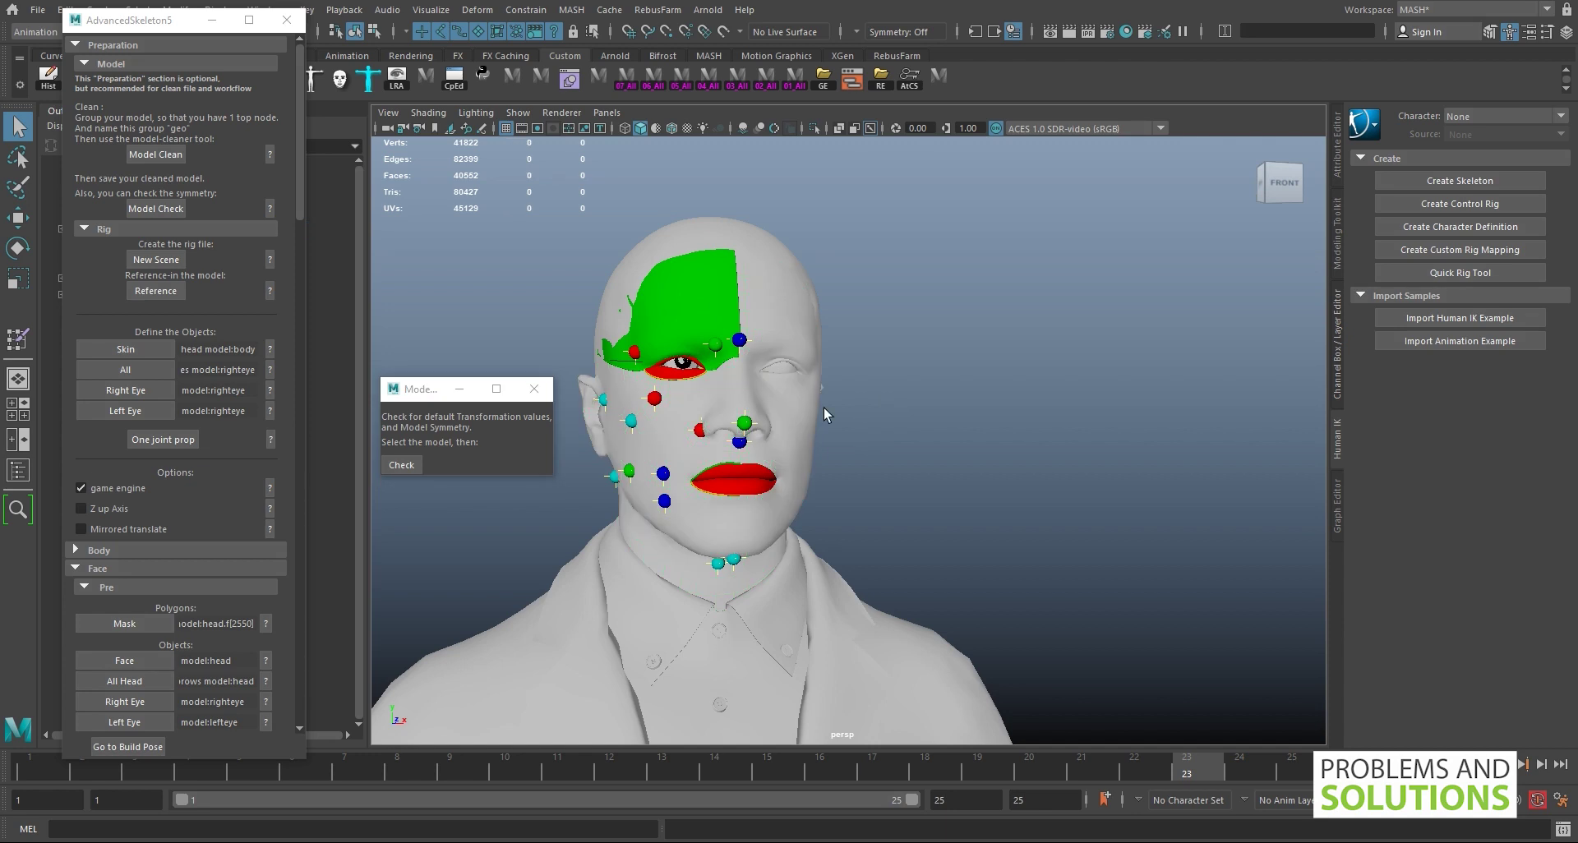
left_click(789, 405)
left_click(401, 465)
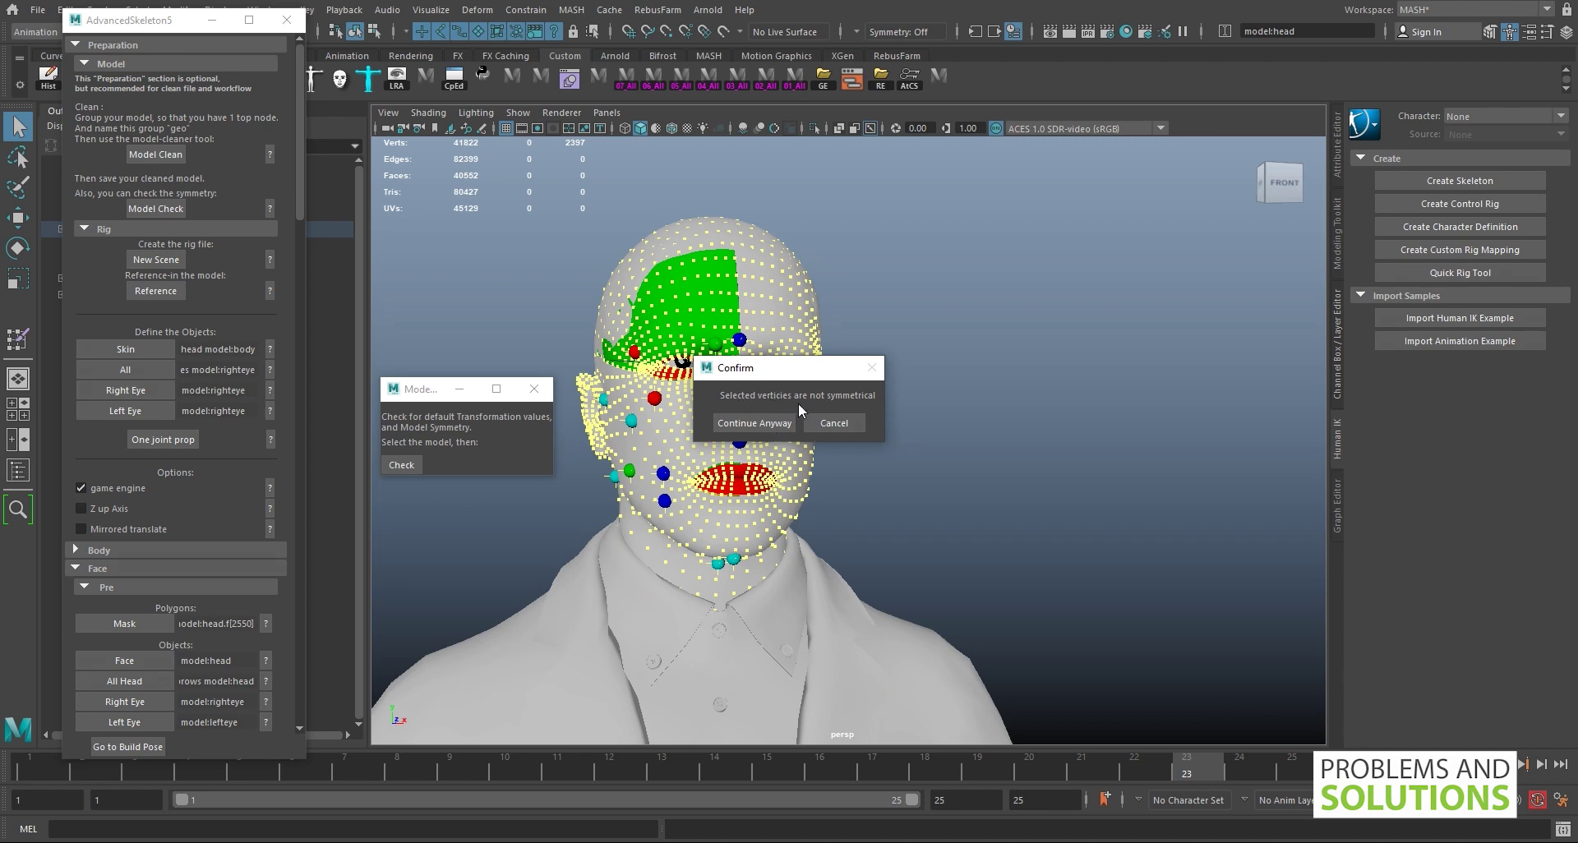
left_click_drag(770, 368, 956, 320)
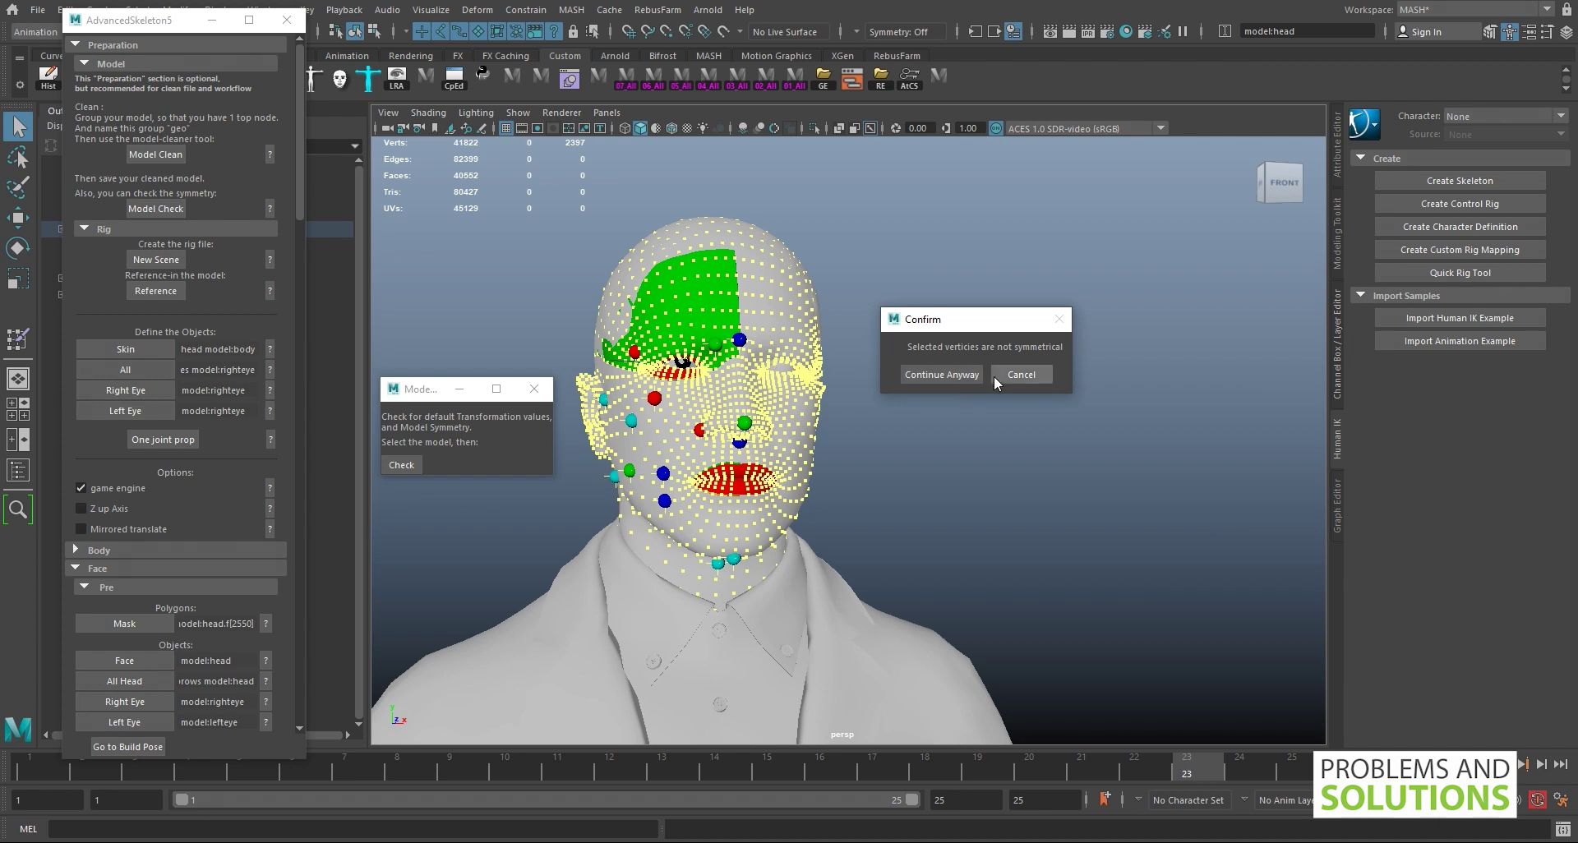
left_click(927, 373)
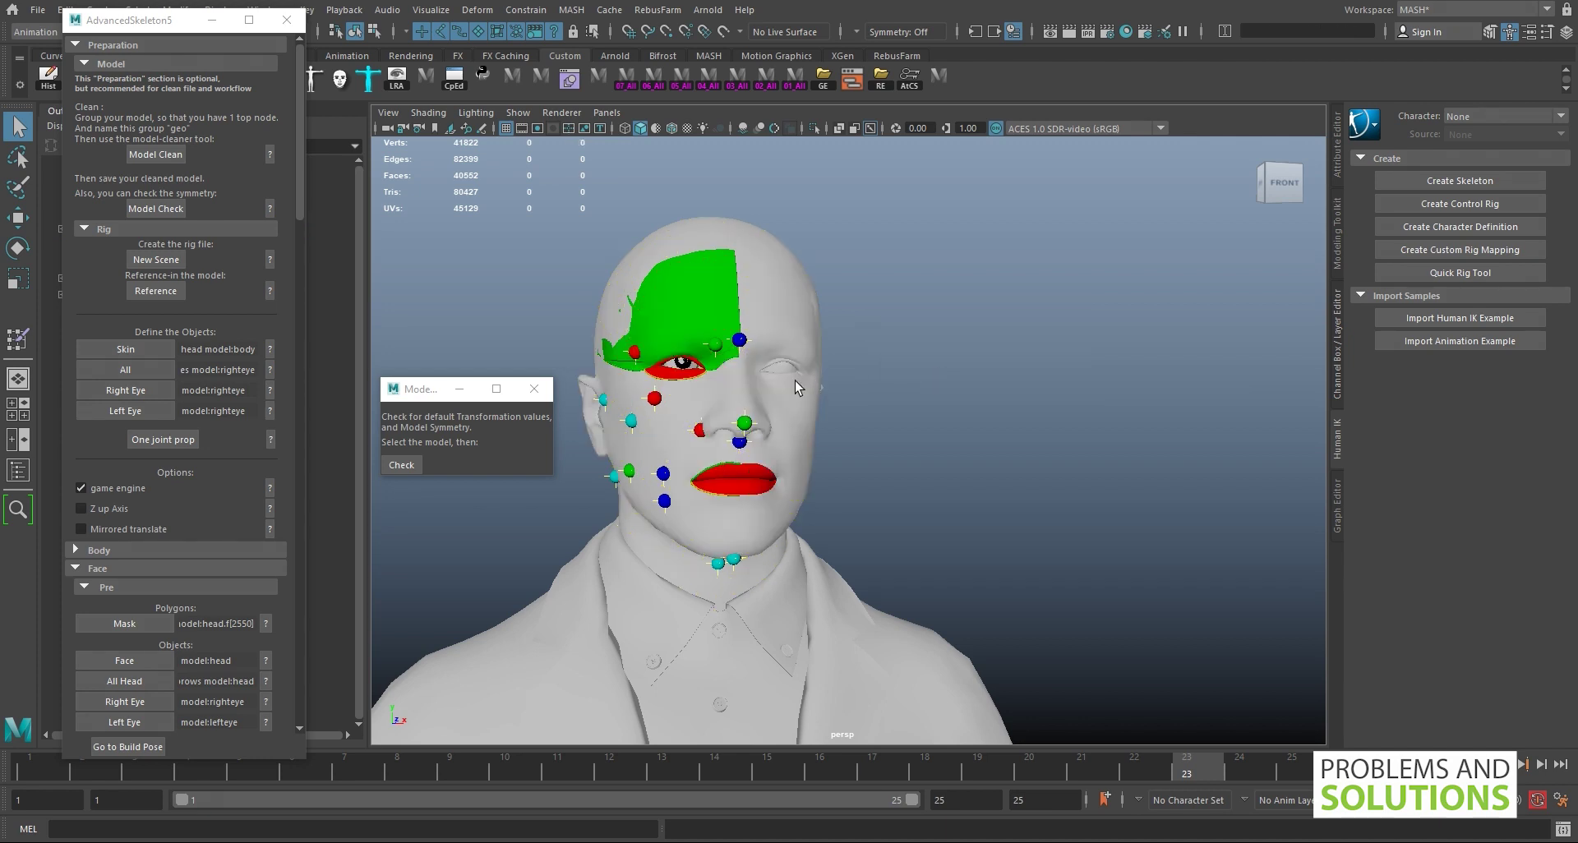
mouse_move(782, 382)
left_mouse_down("alt")
mouse_move(927, 377)
mouse_move(797, 410)
left_mouse_up("alt")
With the head selected, enable 'non symmetrical' fitting, toggling it off and back on
scroll(797, 409, "up", 3)
left_click(797, 410)
left_click(535, 388)
scroll(263, 420, "down", 8)
scroll(229, 486, "down", 5)
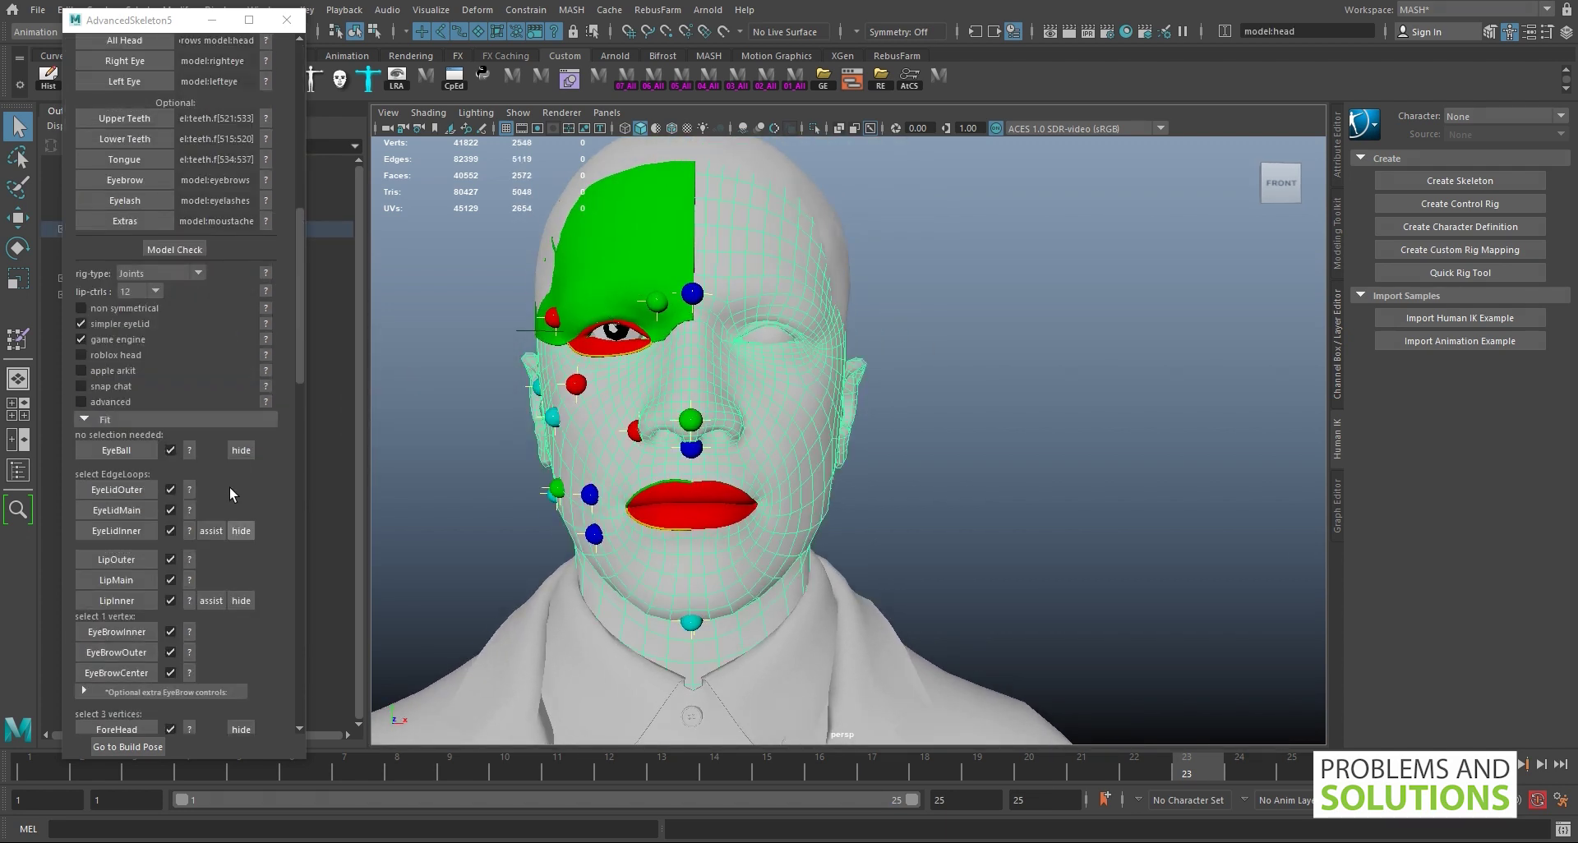
left_click(82, 308)
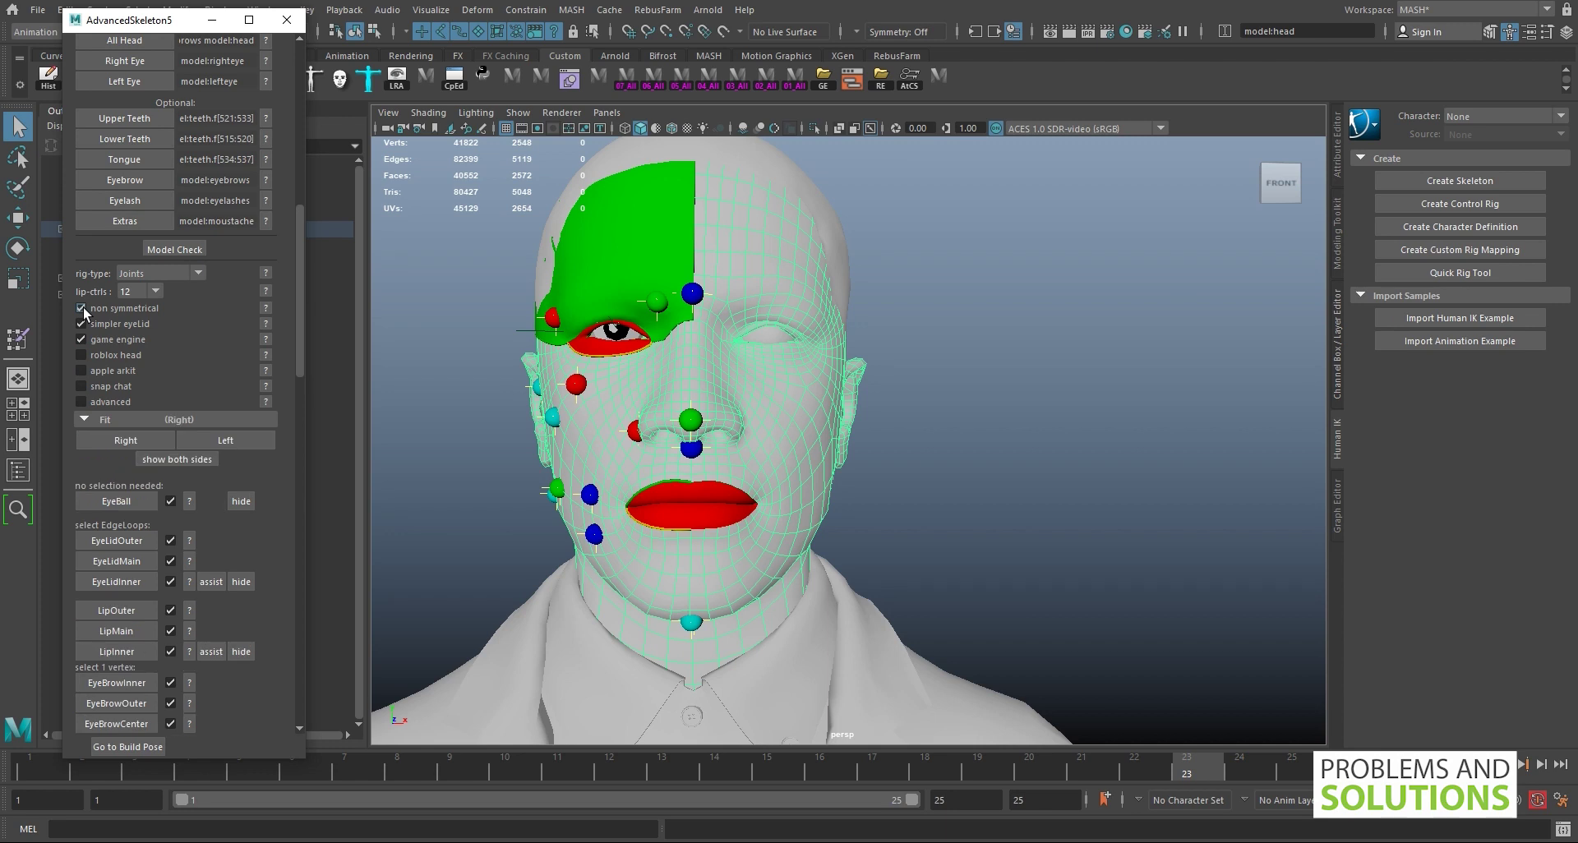
scroll(149, 346, "down", 3)
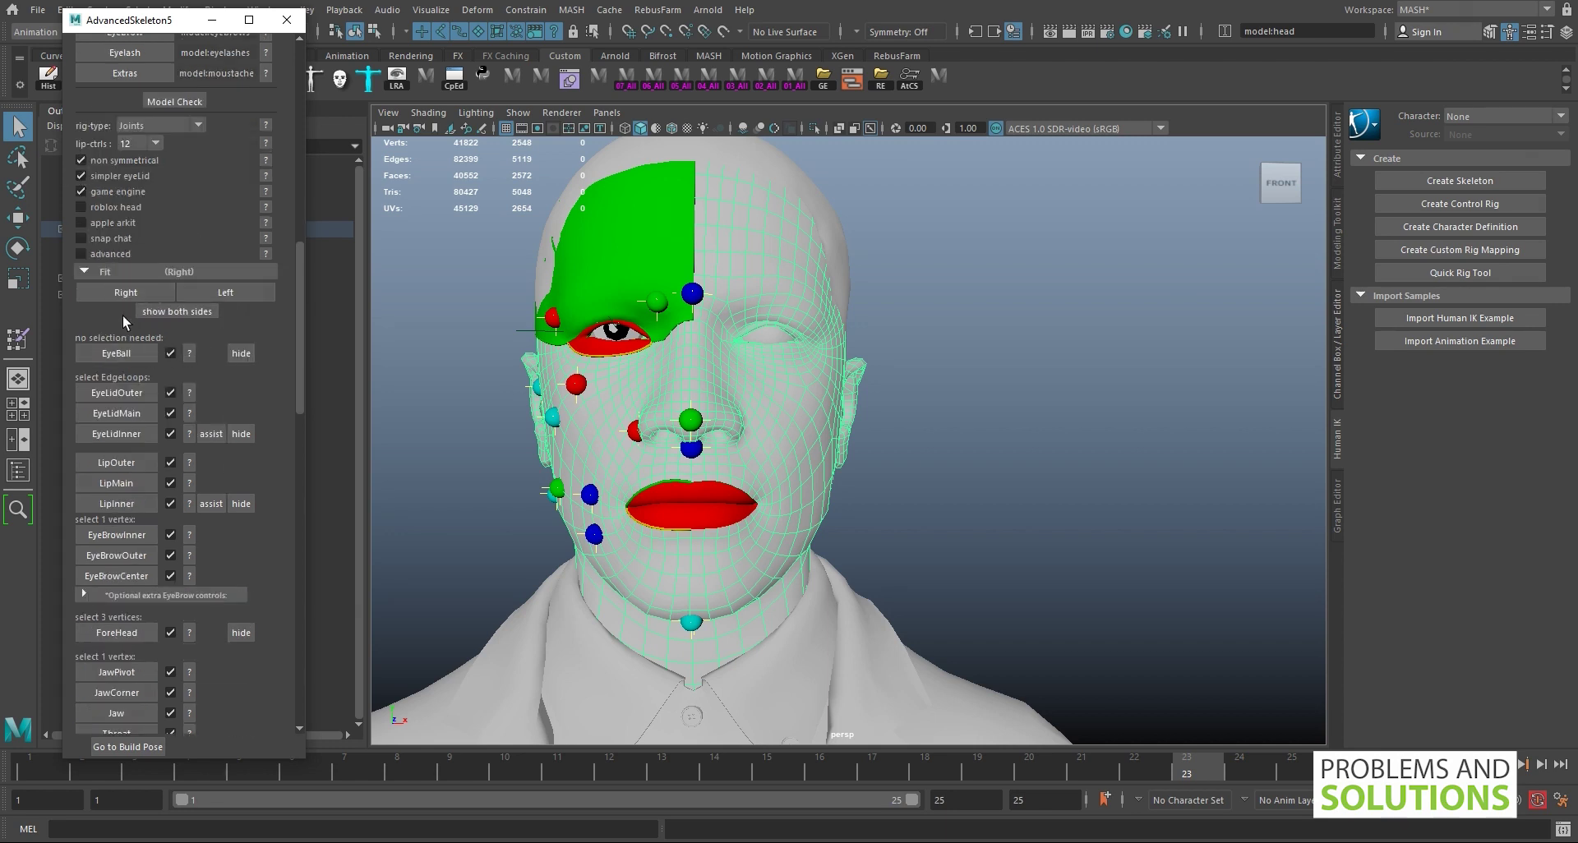
left_click(108, 160)
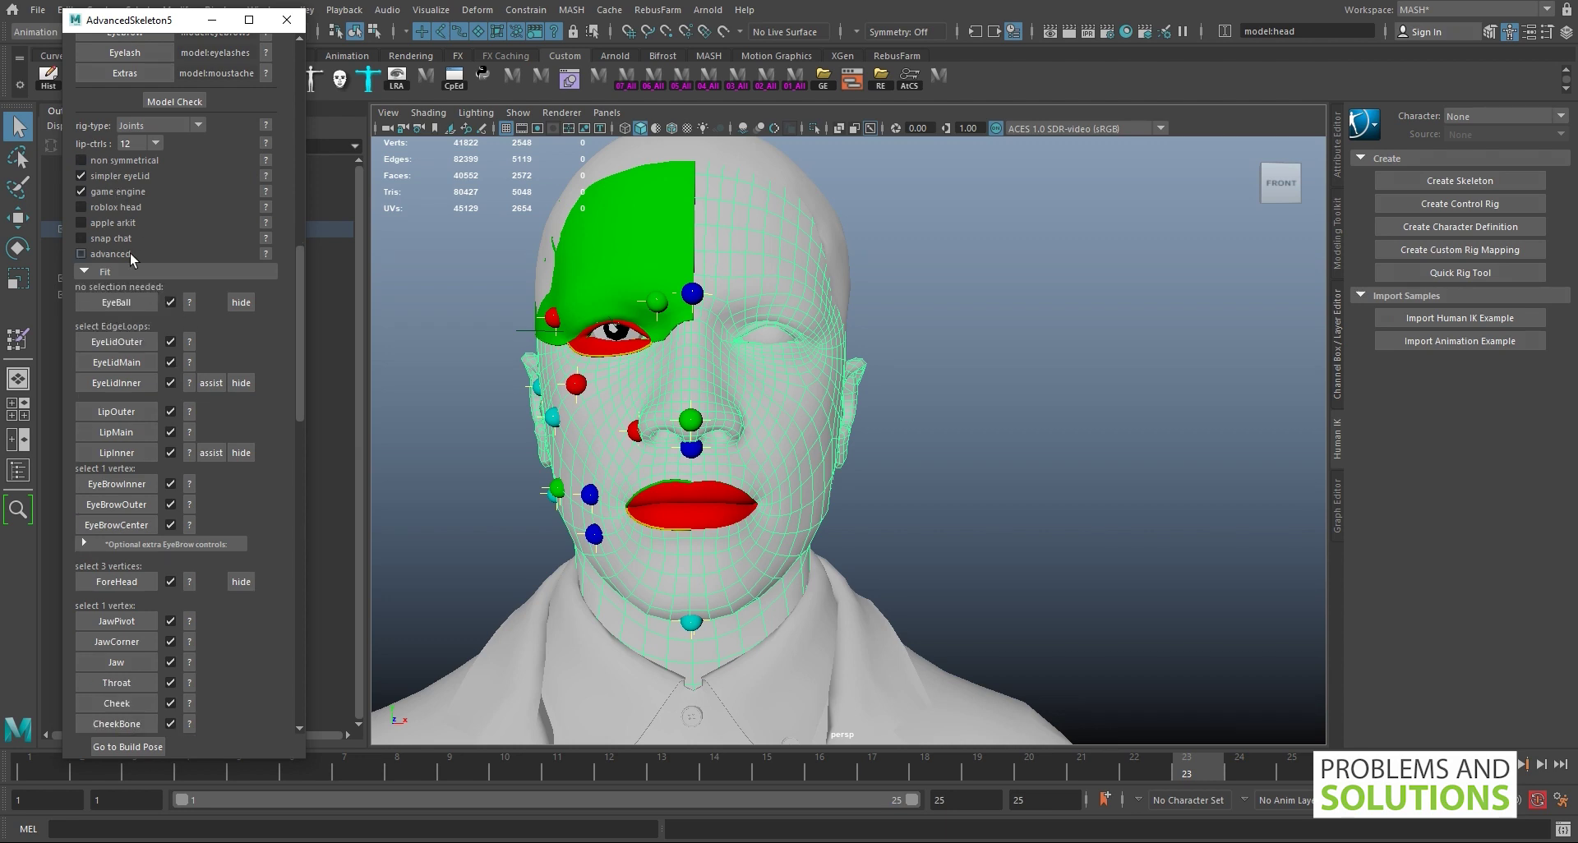
left_click(101, 163)
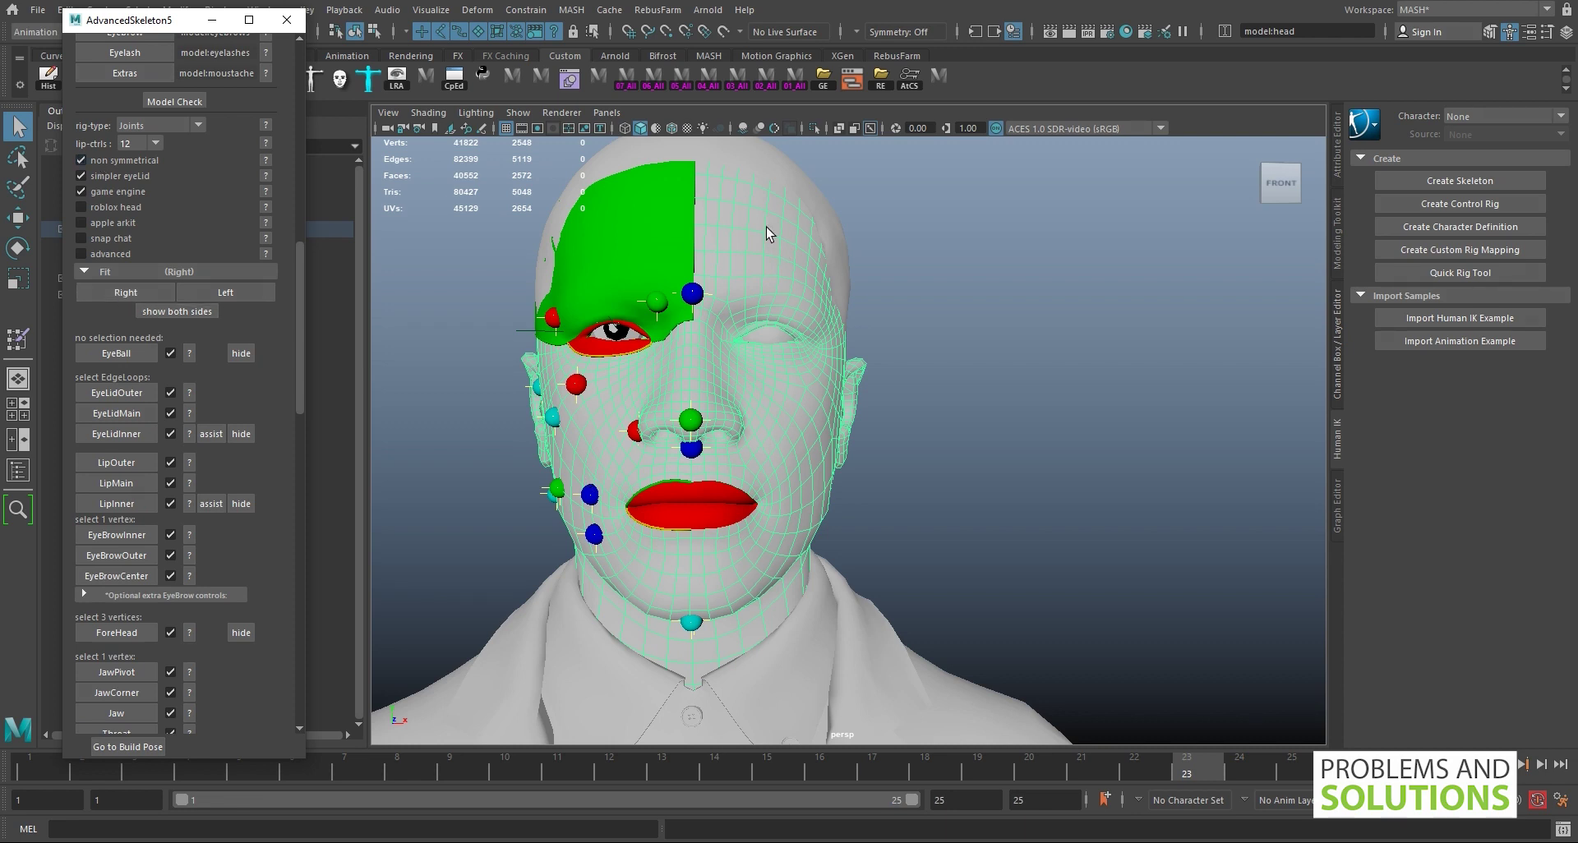
Switch the fit between the Right and Left sides, ending on Left
left_click(220, 292)
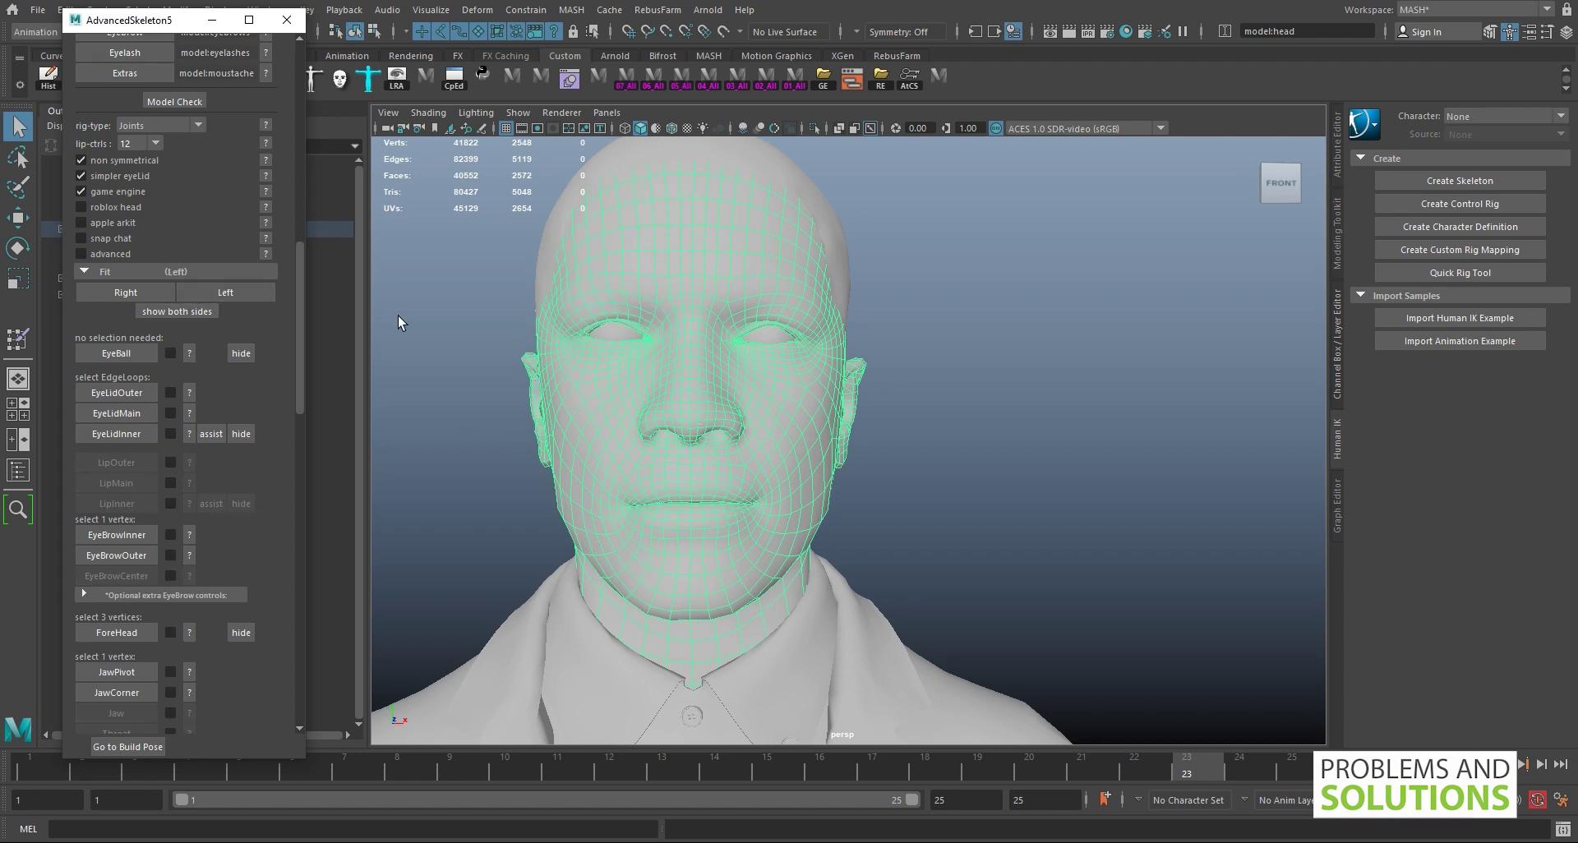
left_click(125, 292)
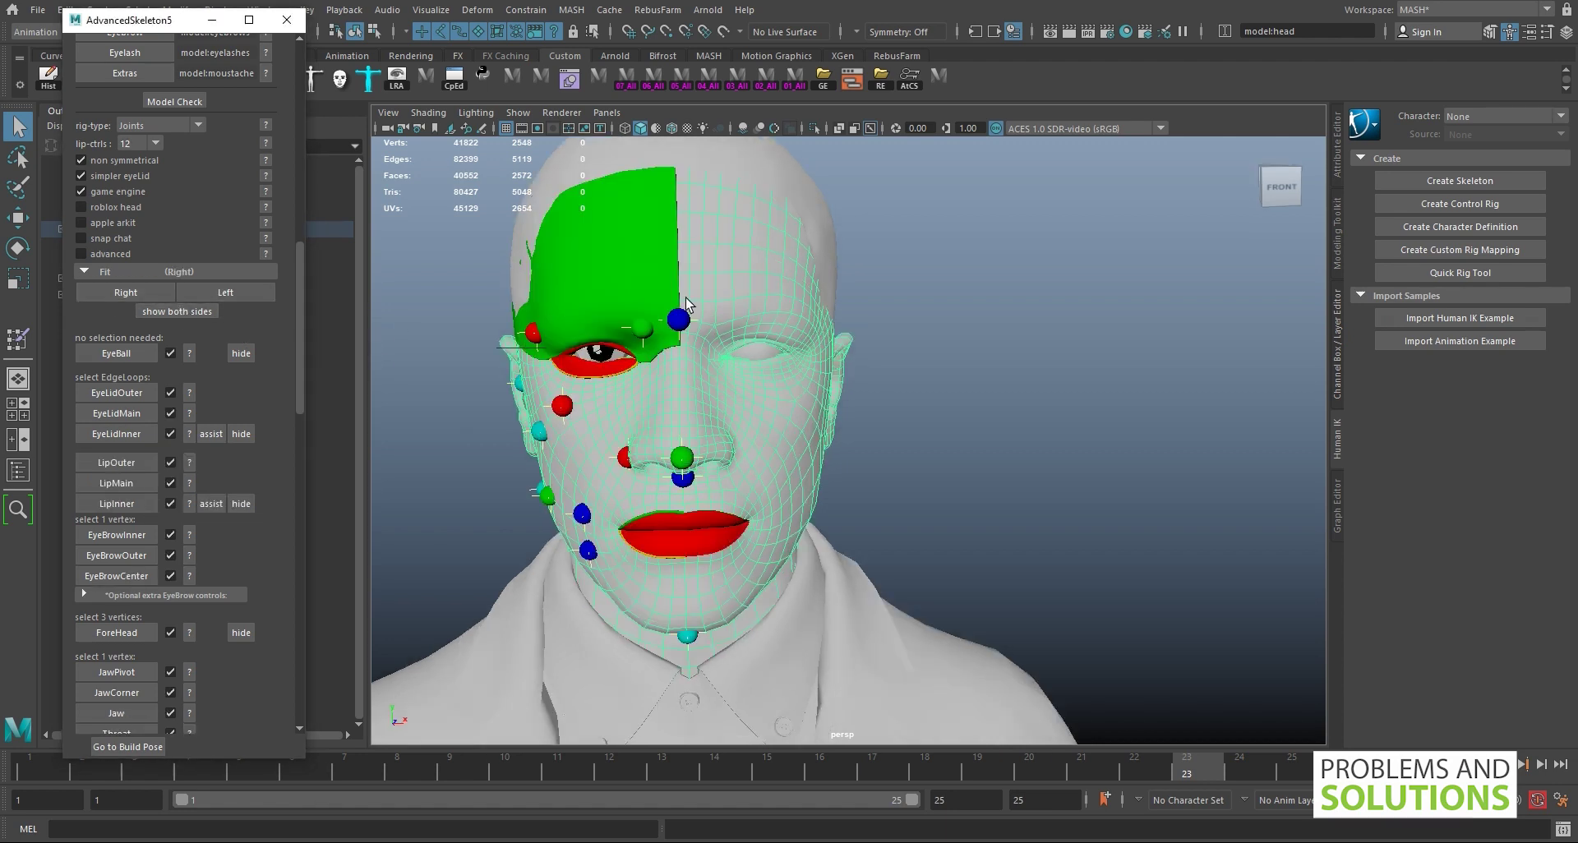
left_click_drag(687, 299, 684, 378, "alt")
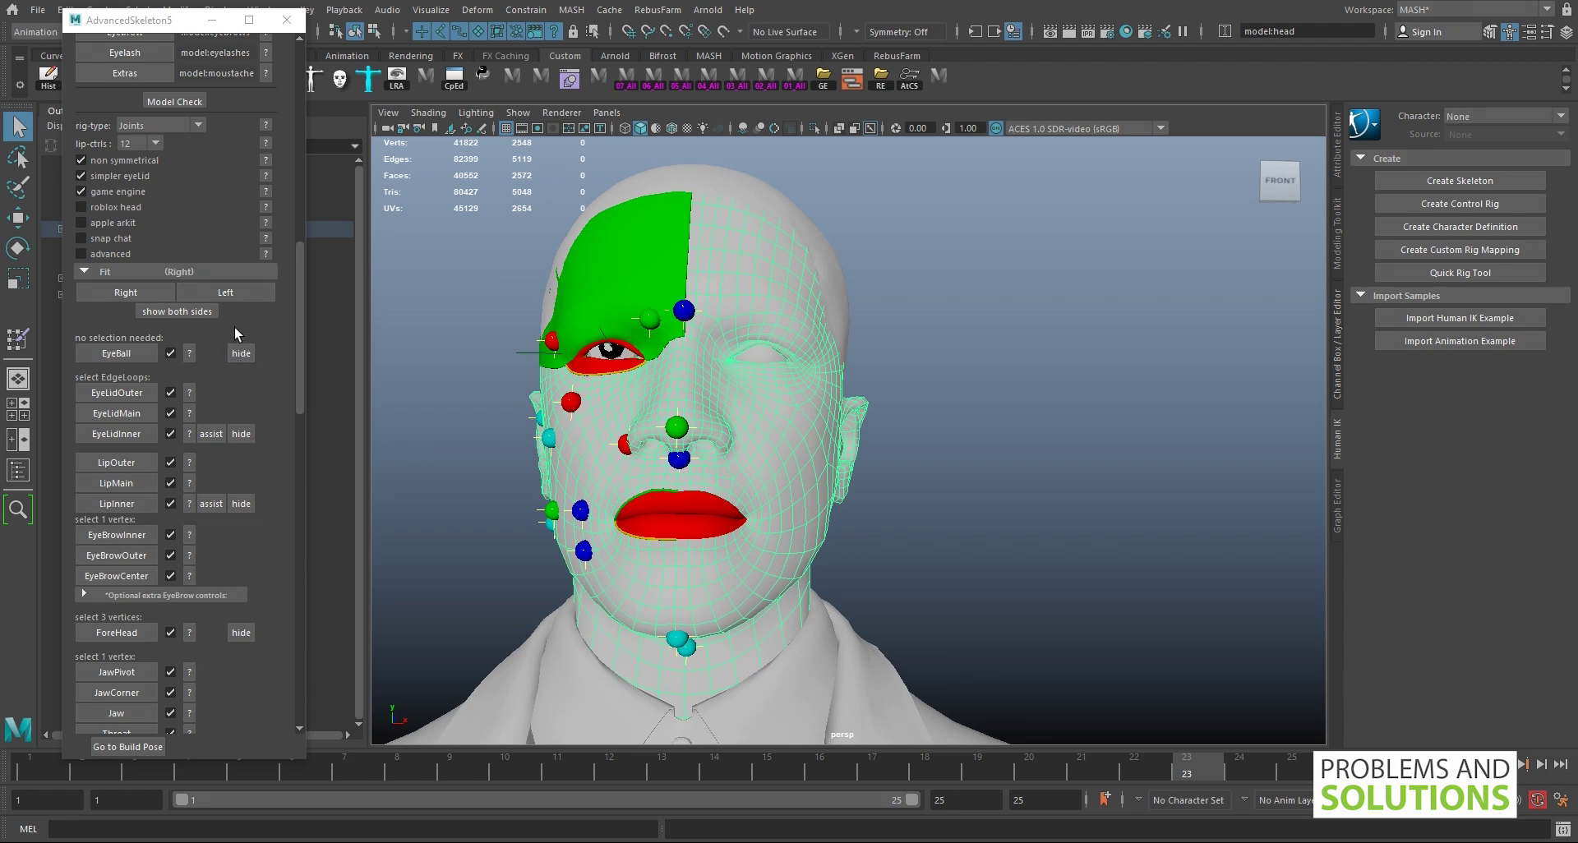
left_click(225, 293)
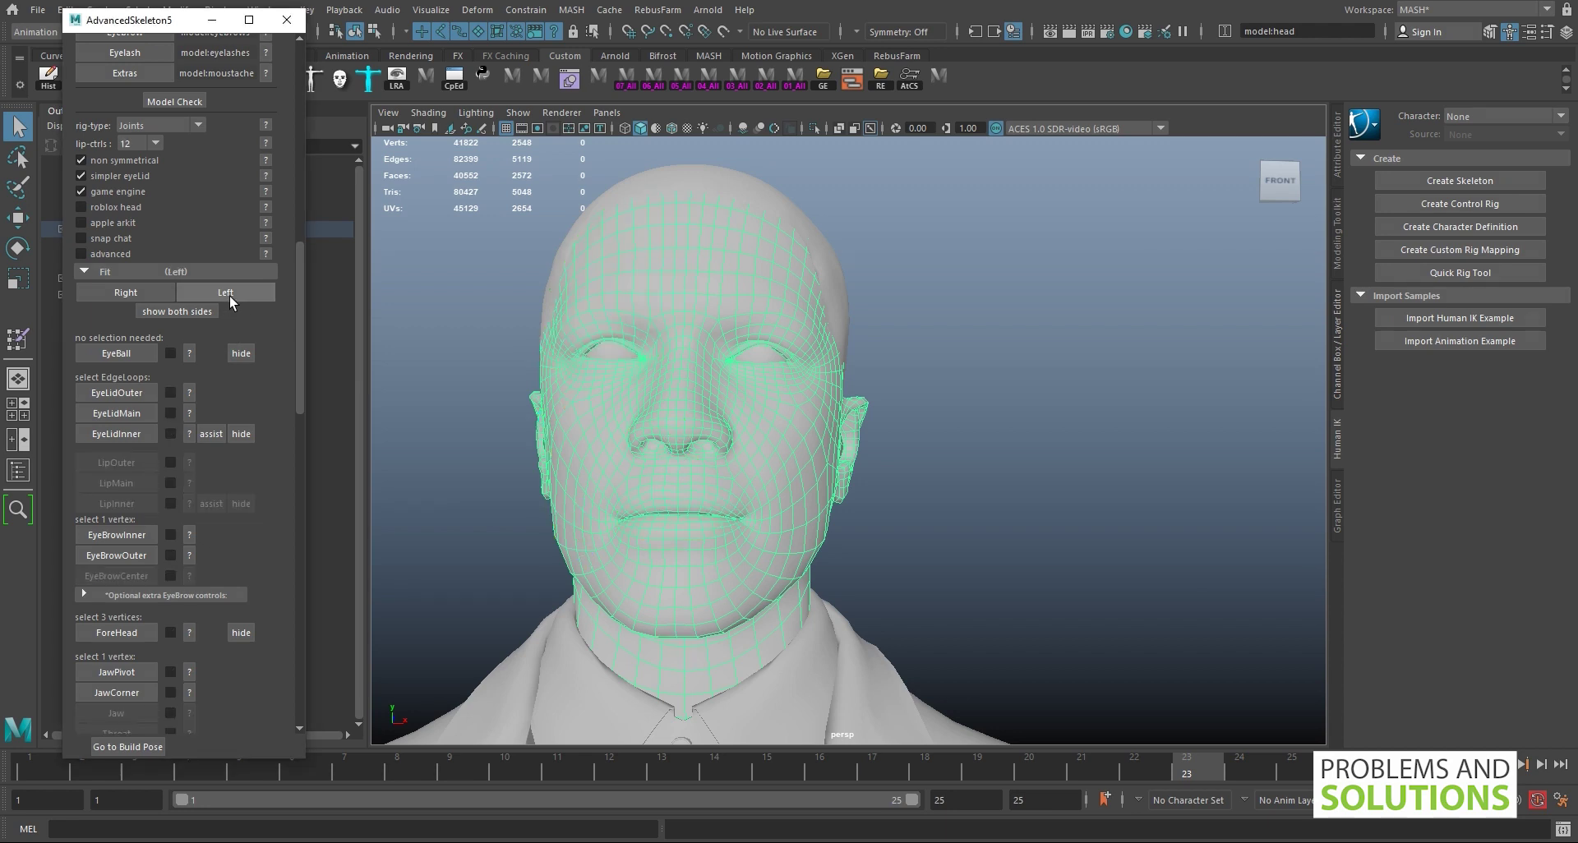
middle_click_drag(600, 434, 559, 325, "alt")
scroll(230, 319, "down", 3)
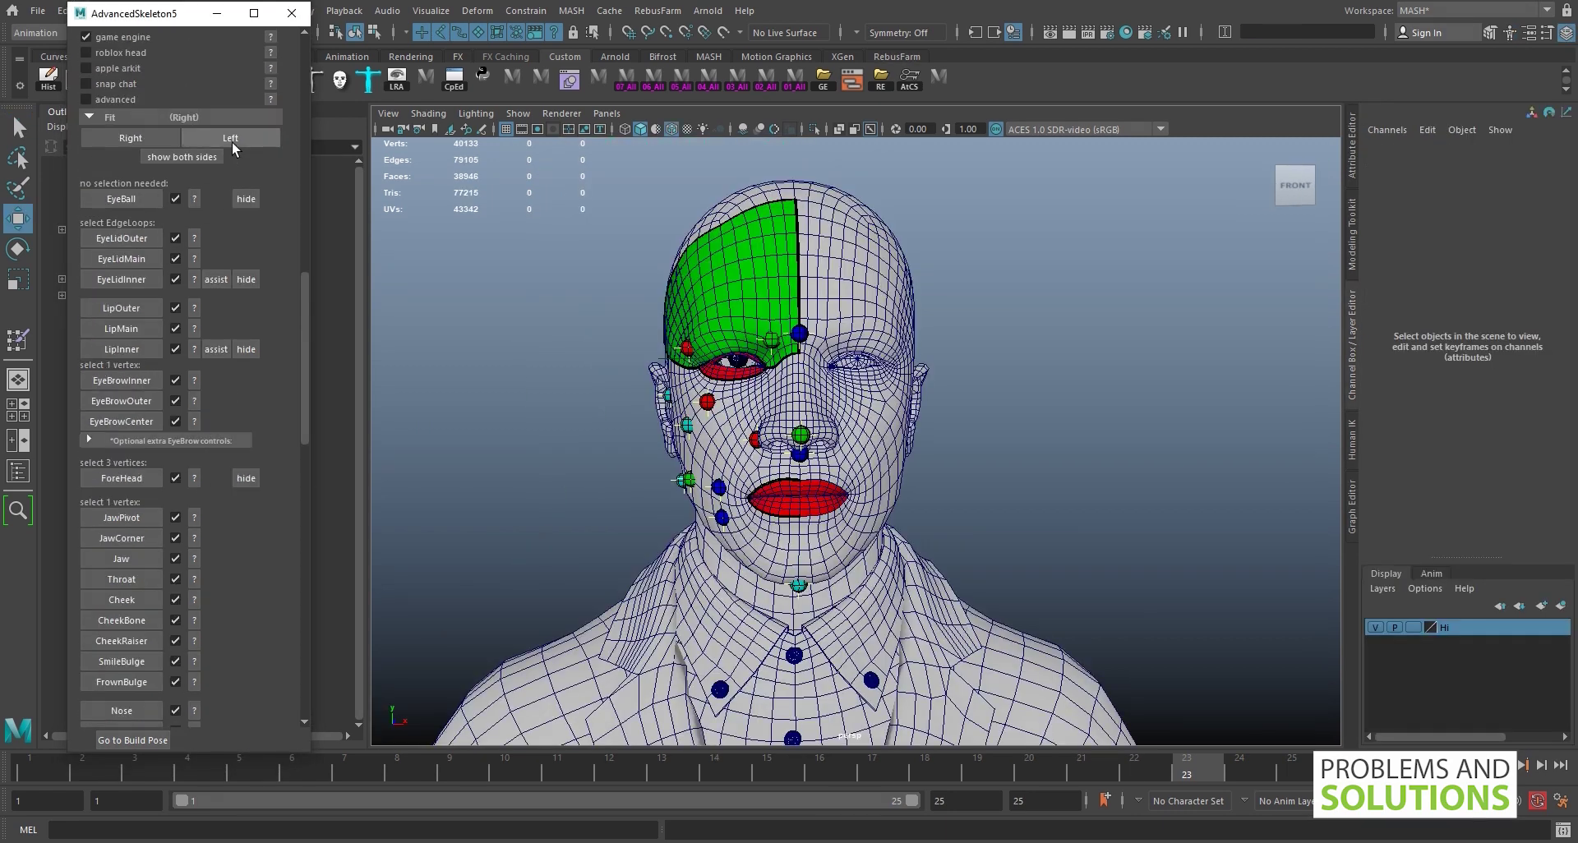
Show the left side's fit markers and orbit around the head to inspect them
left_click(232, 140)
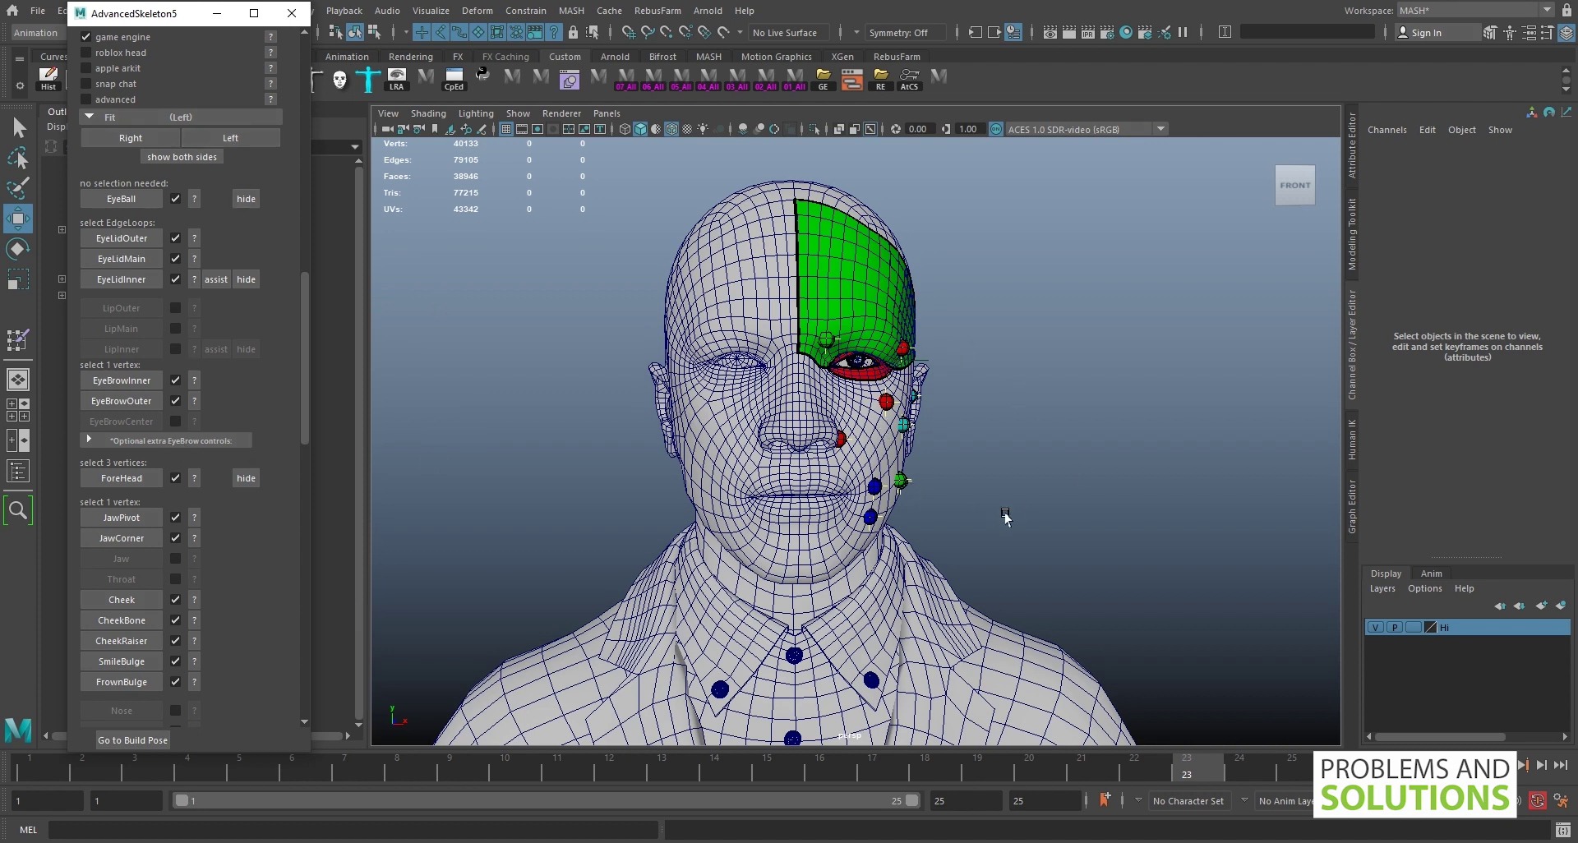
left_click_drag(1004, 516, 870, 399, "alt")
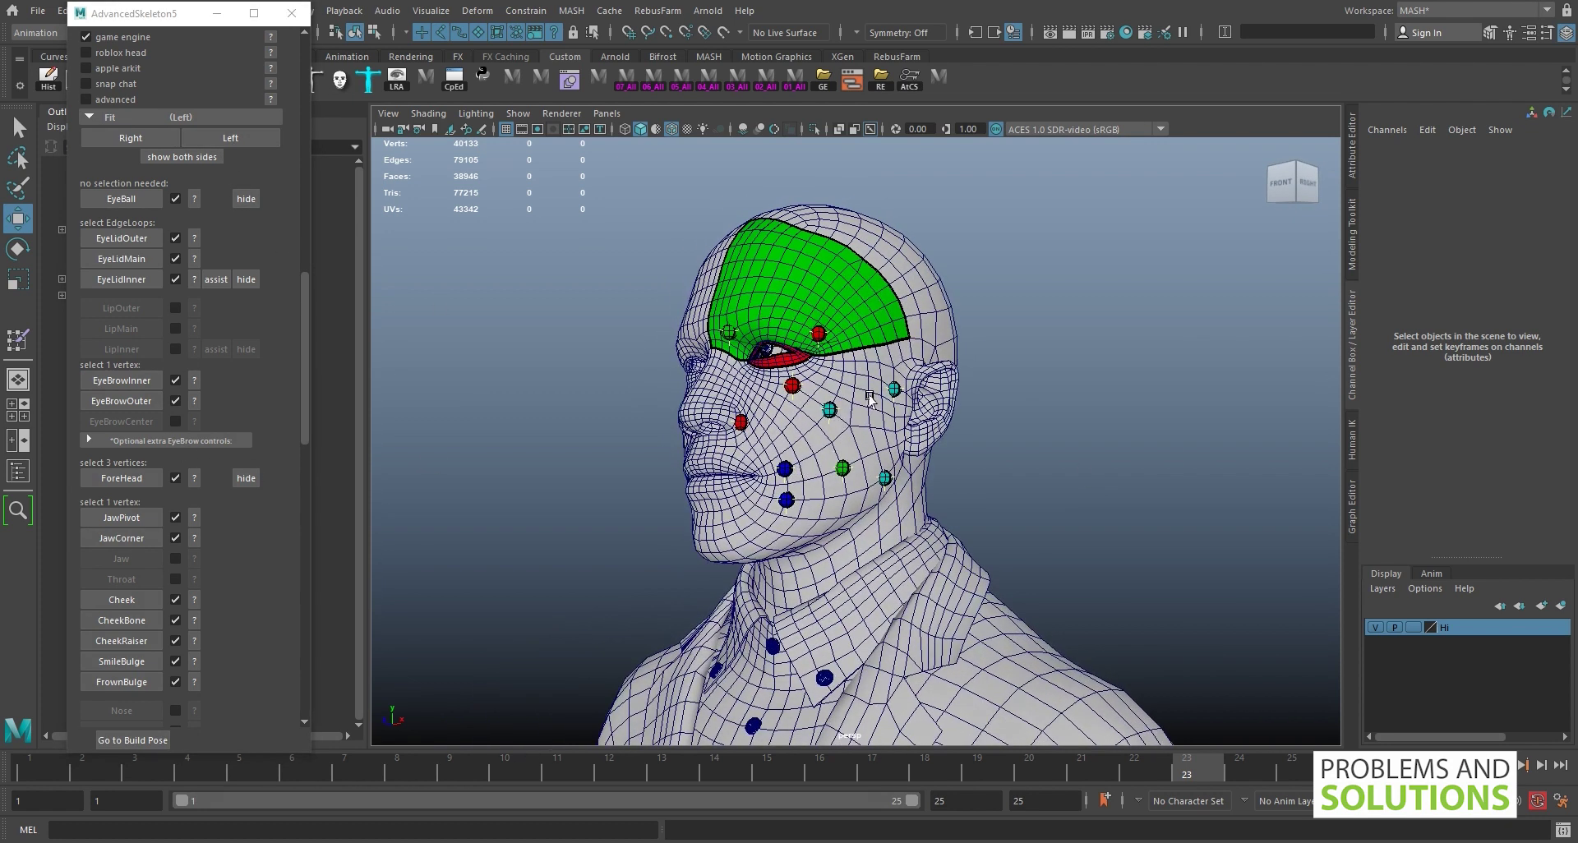
mouse_move(954, 441)
left_mouse_down("alt")
mouse_move(895, 436)
mouse_move(883, 477)
left_mouse_up("alt")
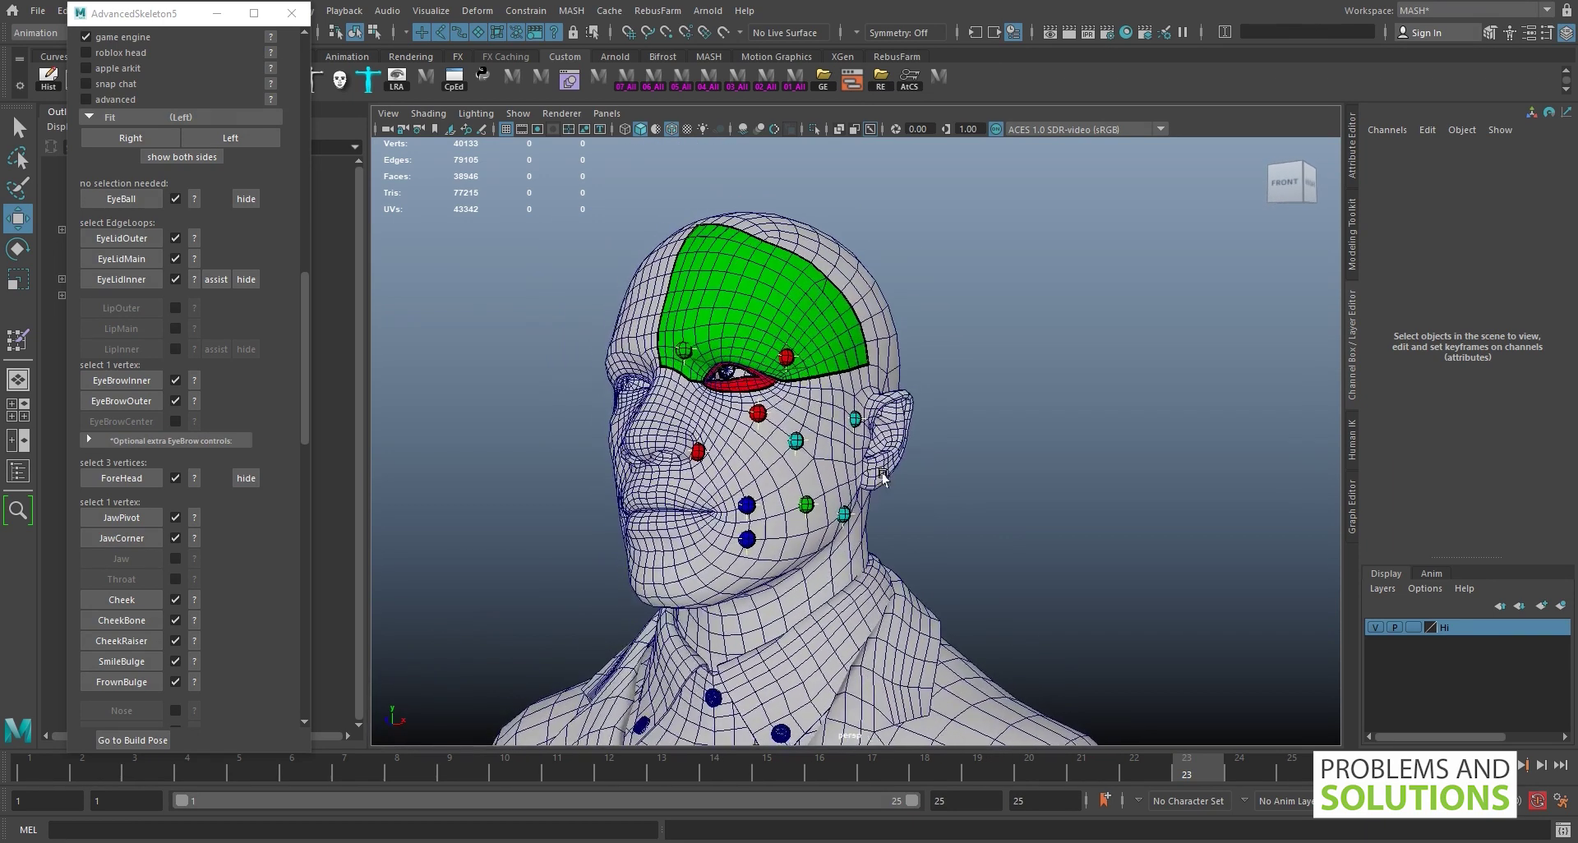
middle_click_drag(883, 477, 914, 479, "alt")
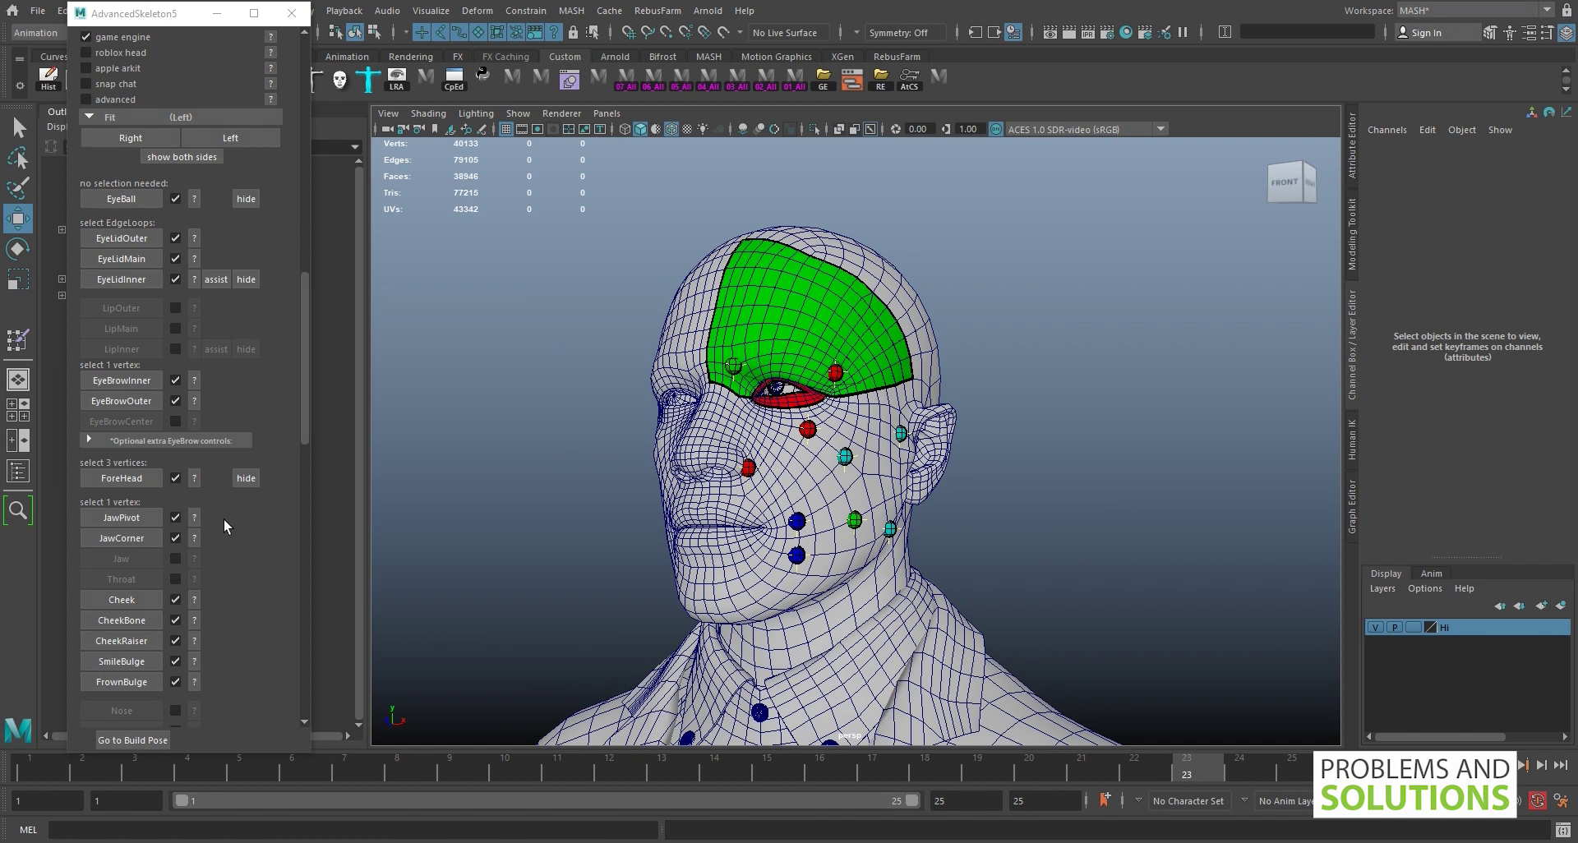
Turn on 'show both sides' to mirror the face-fit markers across the head
scroll(220, 514, "up", 1)
scroll(209, 462, "up", 1)
left_click(179, 254)
scroll(190, 533, "down", 3)
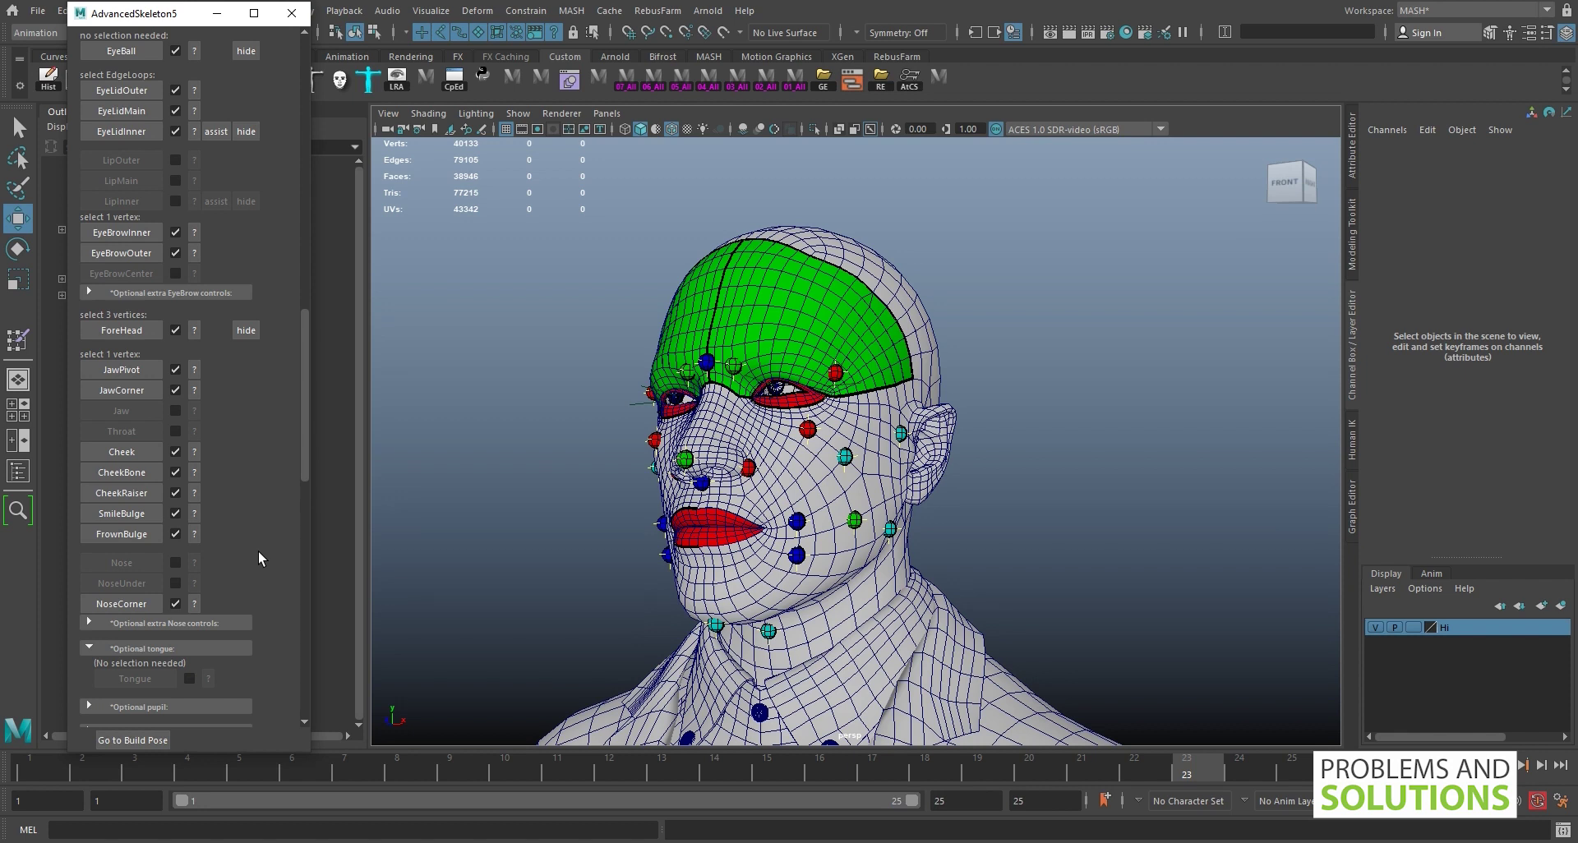
scroll(258, 551, "down", 1)
Expand the 'Build ...' options and run Build AdvancedFace, which fails on upperLipOuterCurveLeft.cv[99]
scroll(258, 551, "down", 1)
scroll(258, 551, "up", 2)
scroll(259, 551, "down", 5)
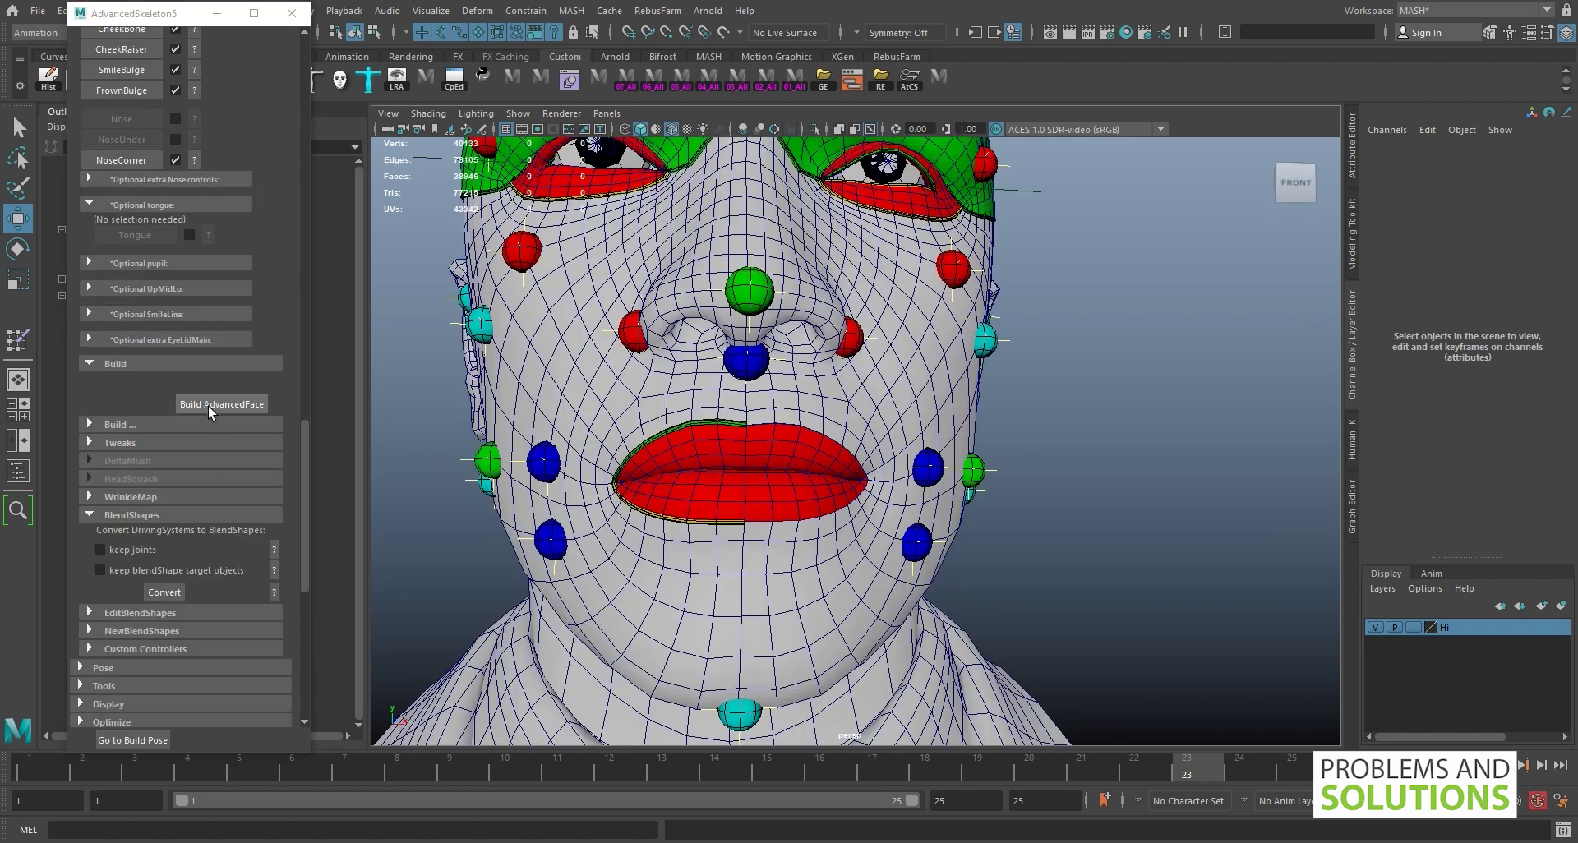
left_click(209, 402)
left_click(112, 425)
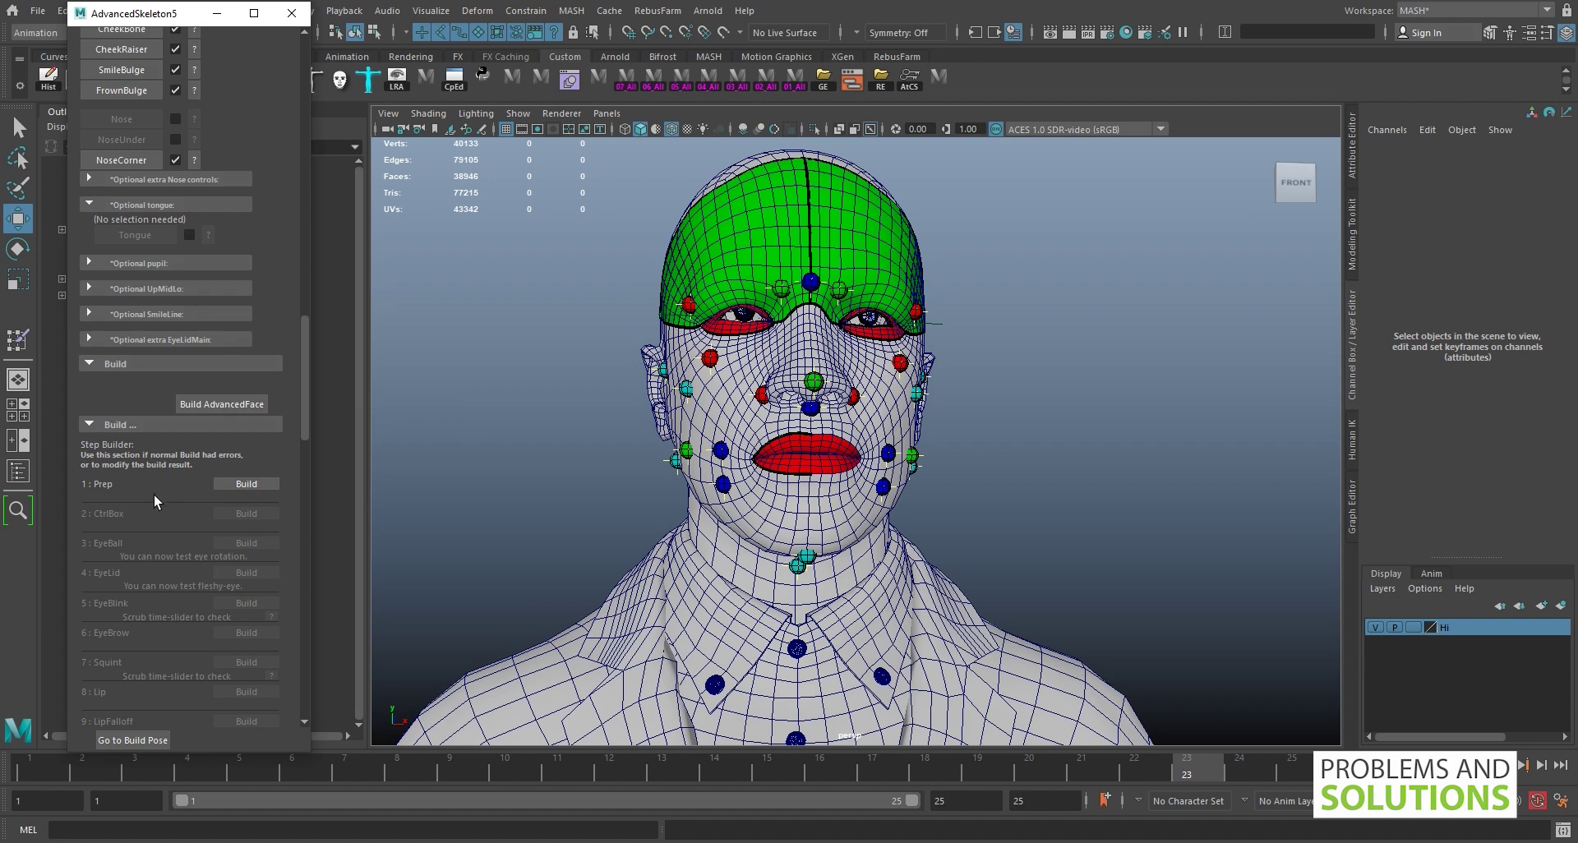
scroll(155, 495, "down", 1)
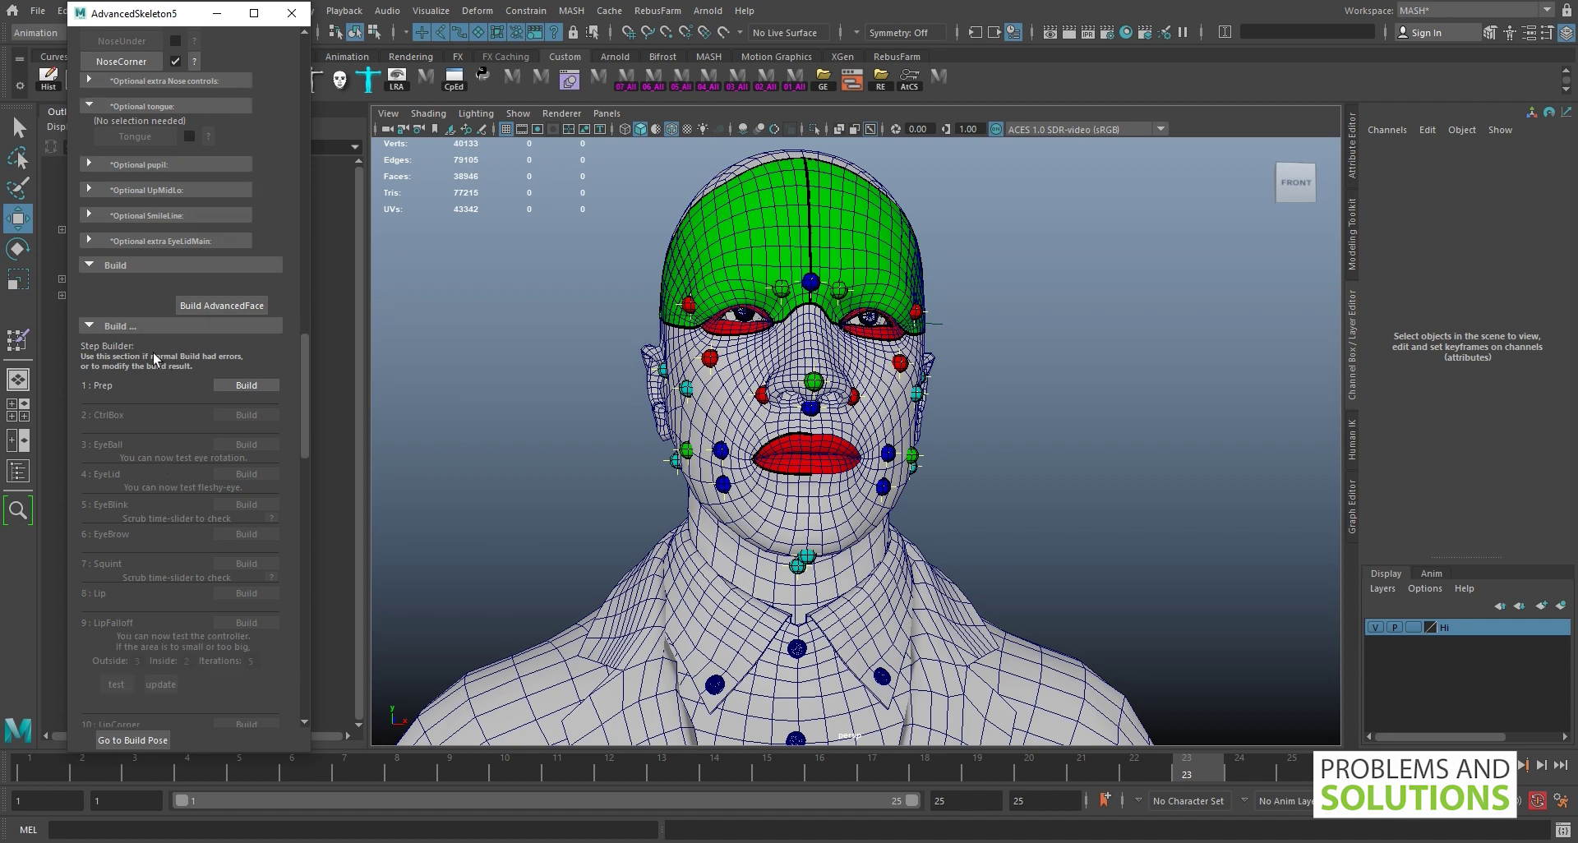
scroll(146, 272, "up", 1)
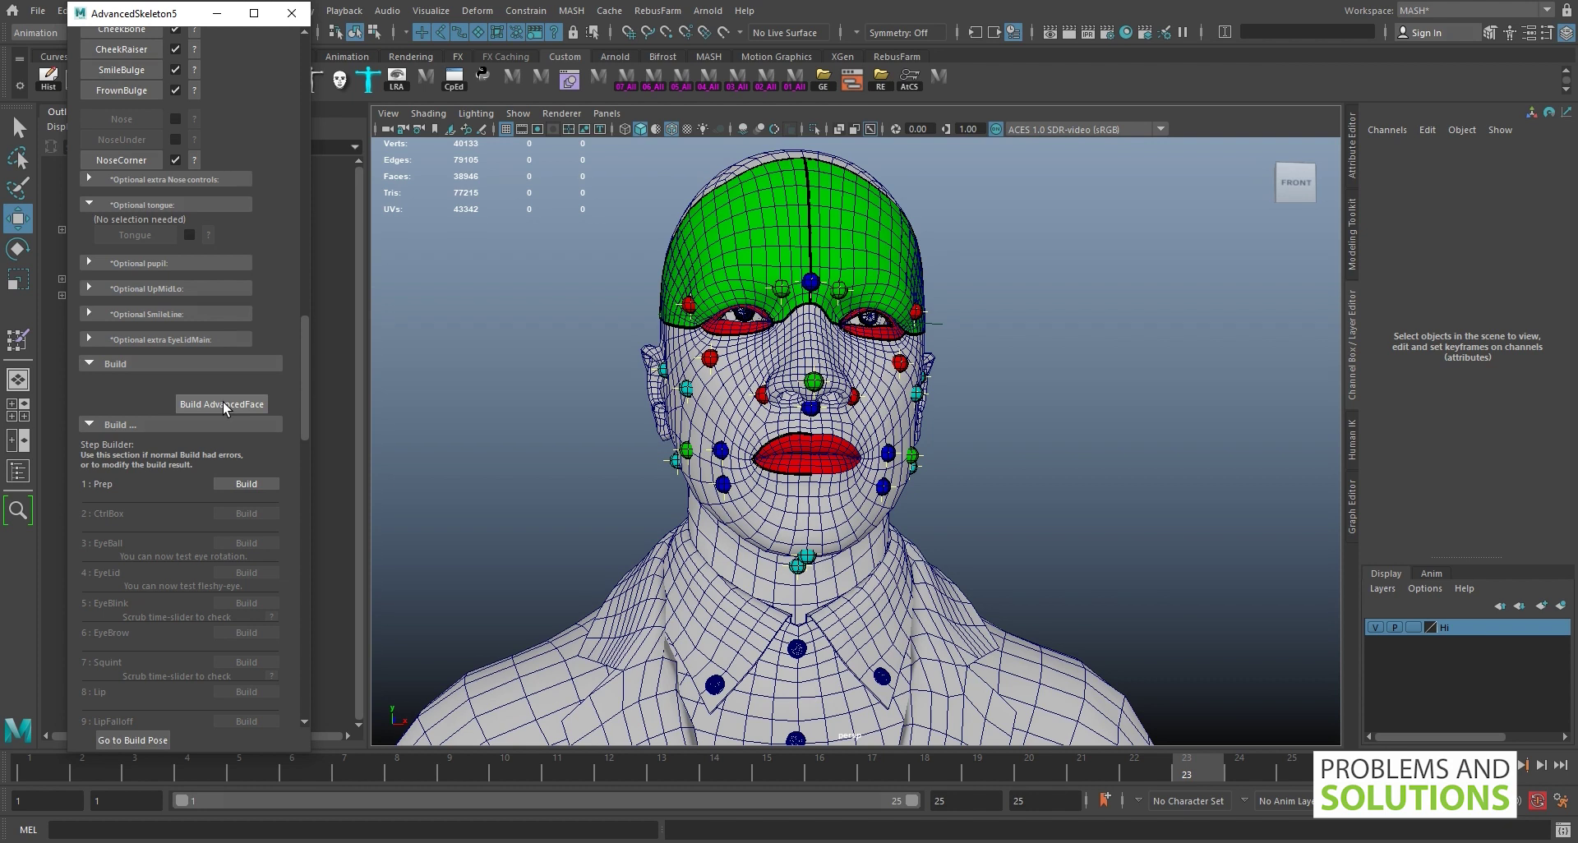
left_click(224, 402)
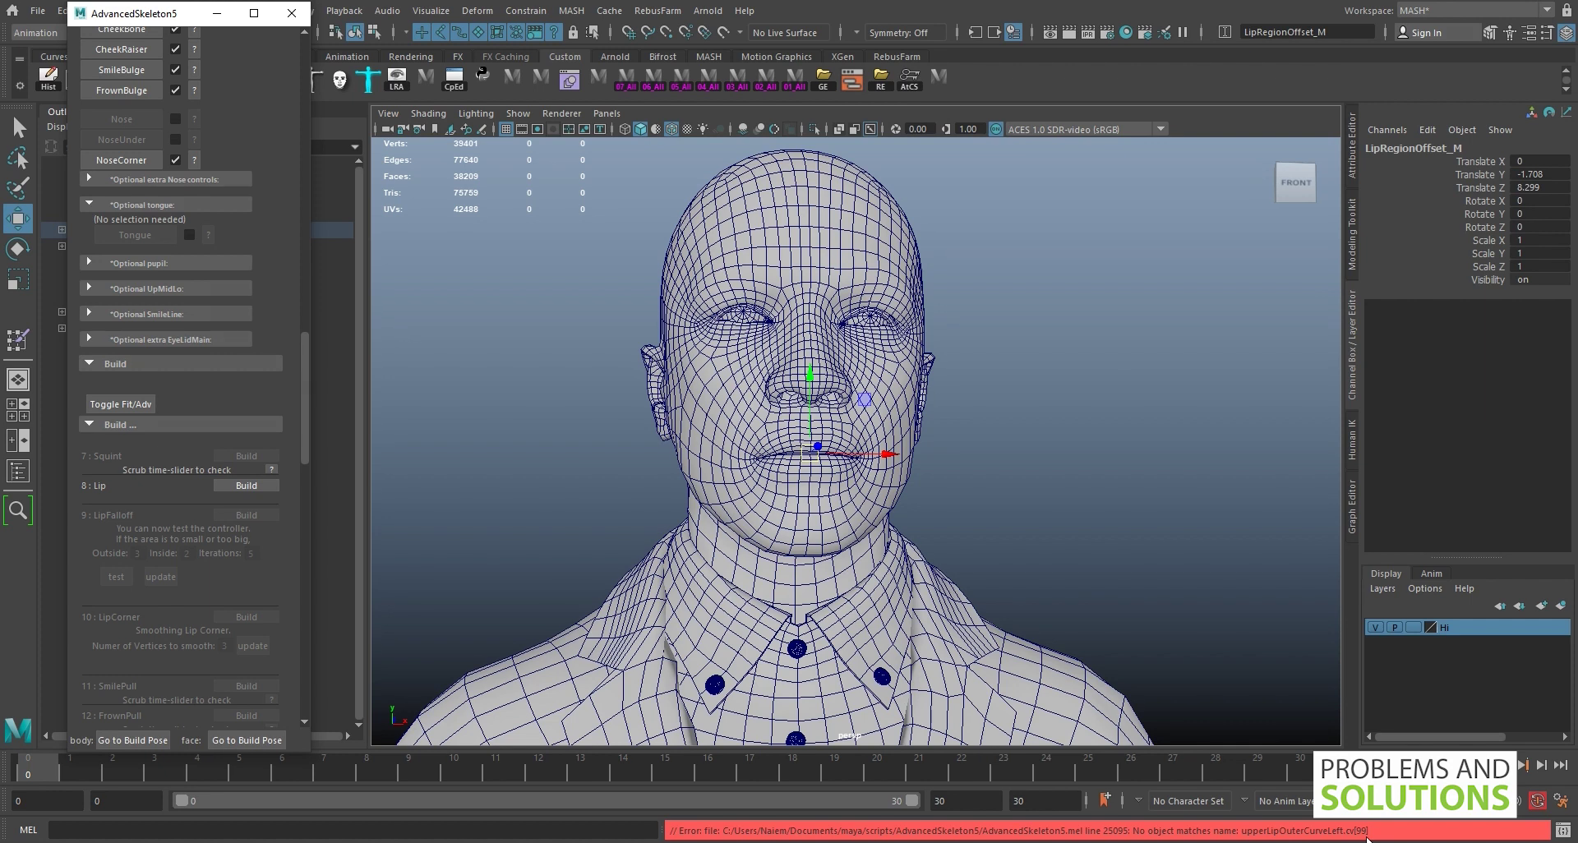
In the Script Editor, highlight the Step 8 Lip error and the 'Try to redo the FitLips' advice
left_click(1563, 830)
scroll(695, 327, "down", 2)
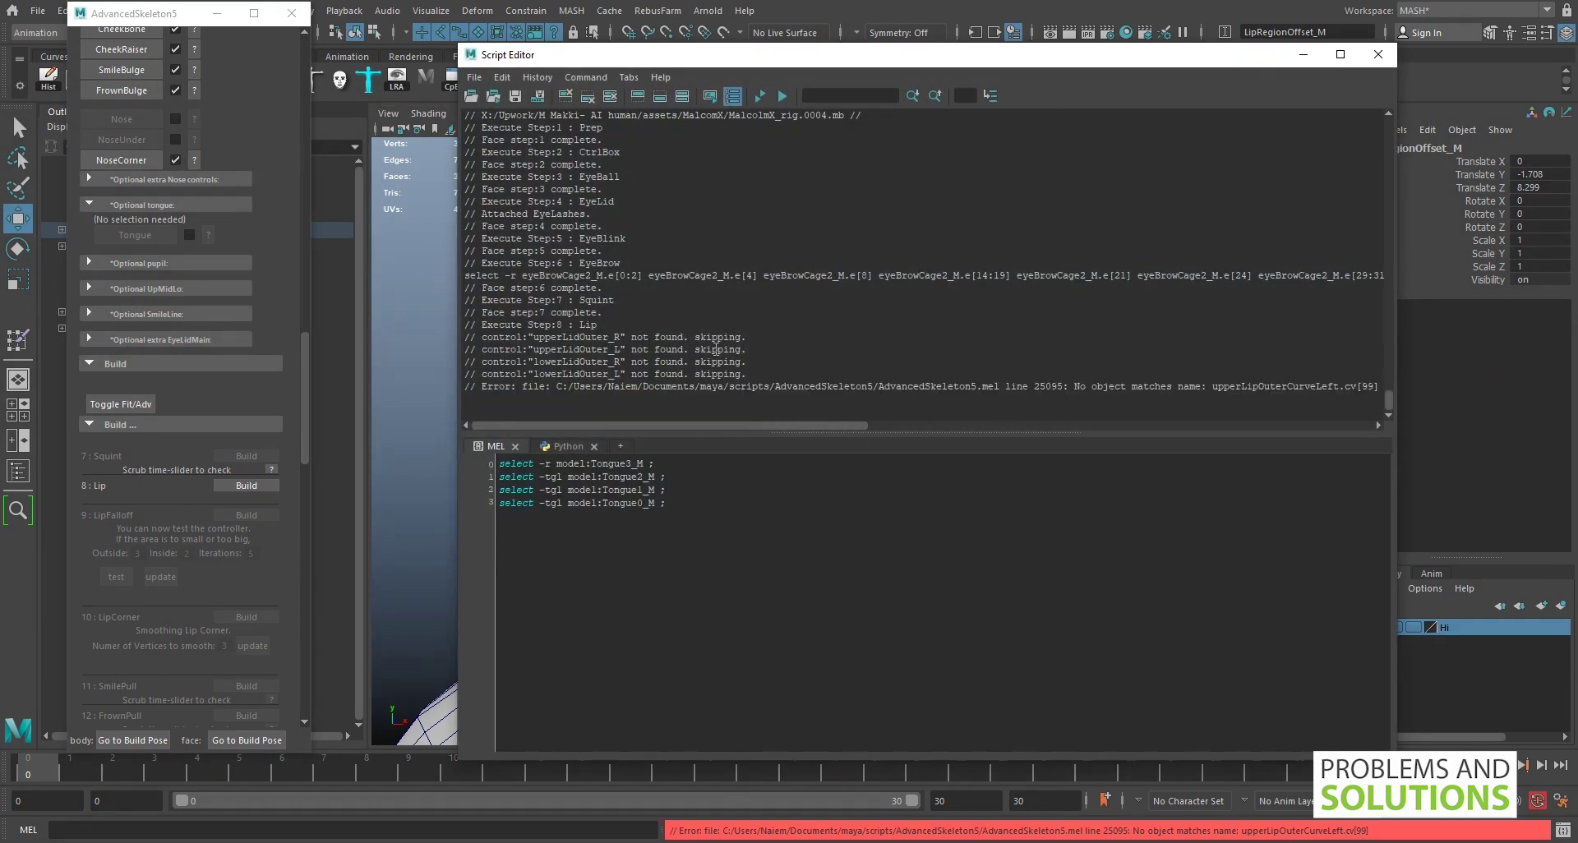
left_click_drag(611, 321, 448, 326)
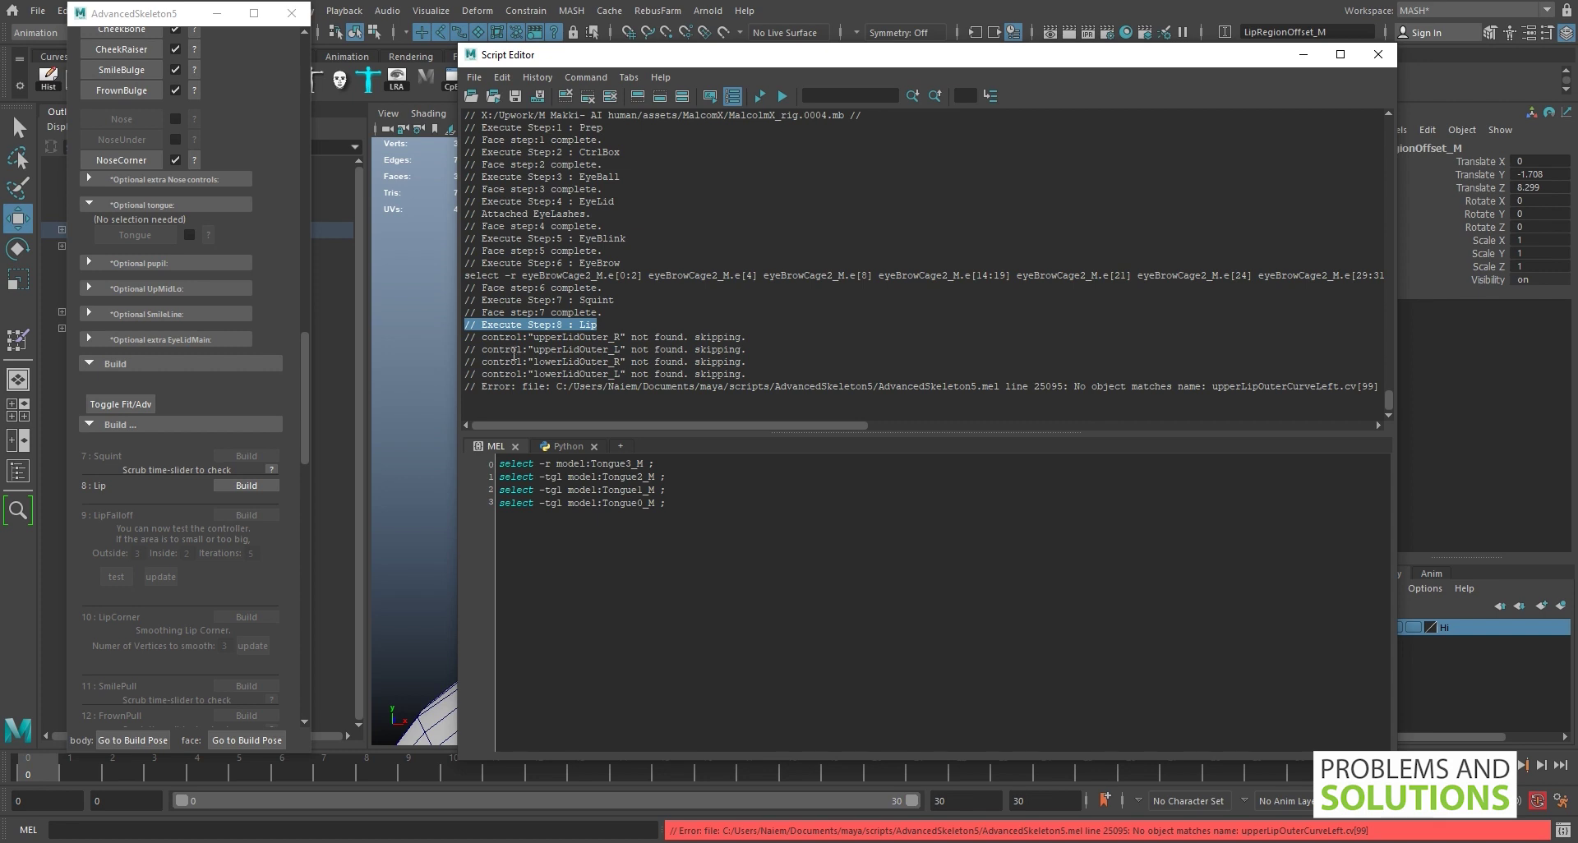
left_click(545, 343)
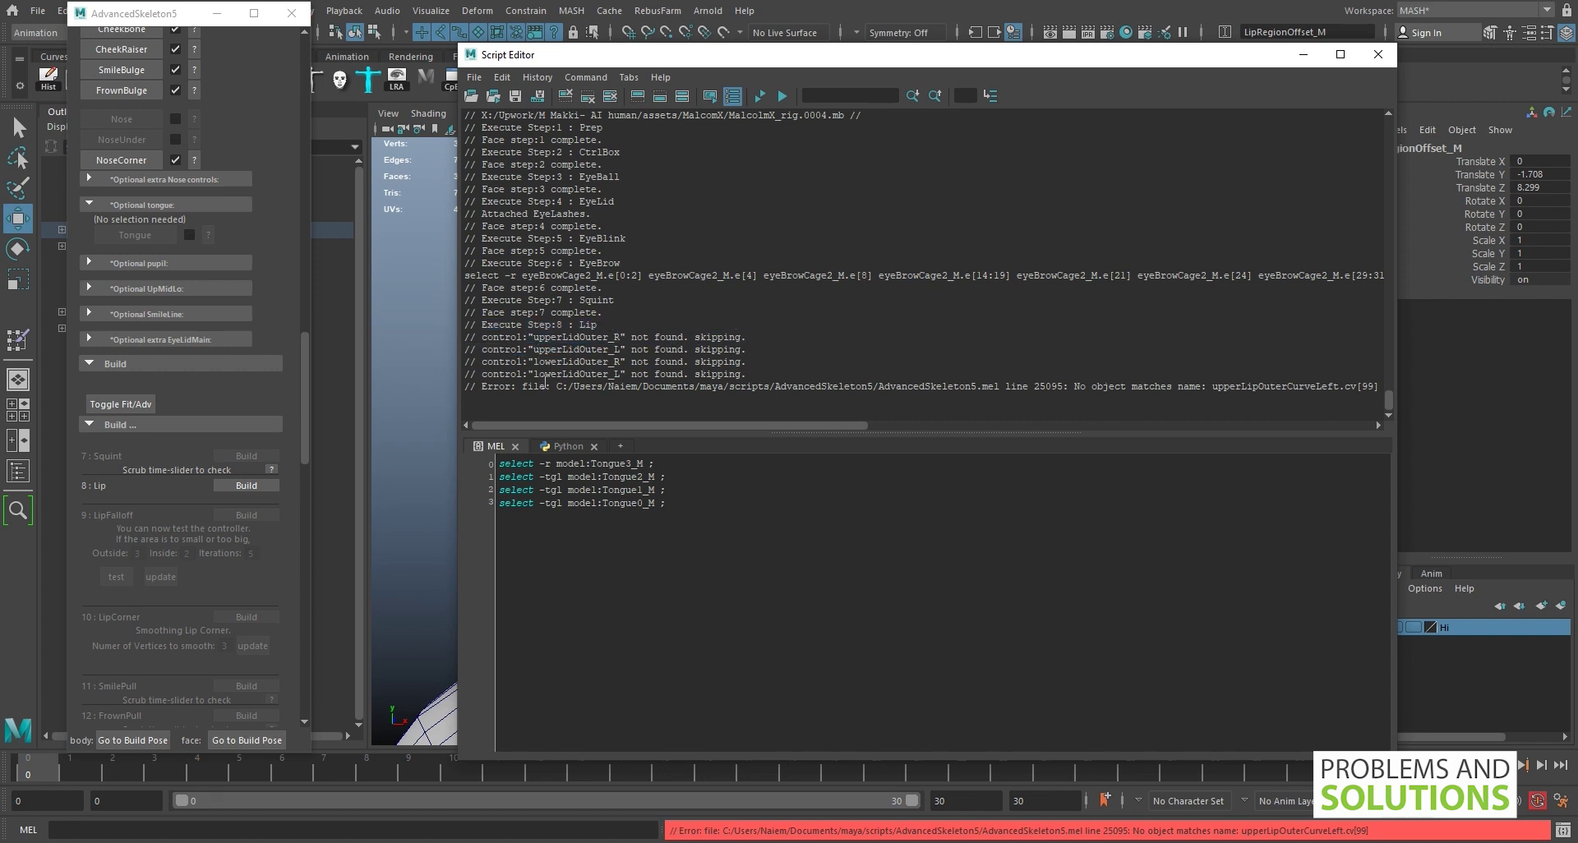
left_click_drag(775, 424, 878, 426)
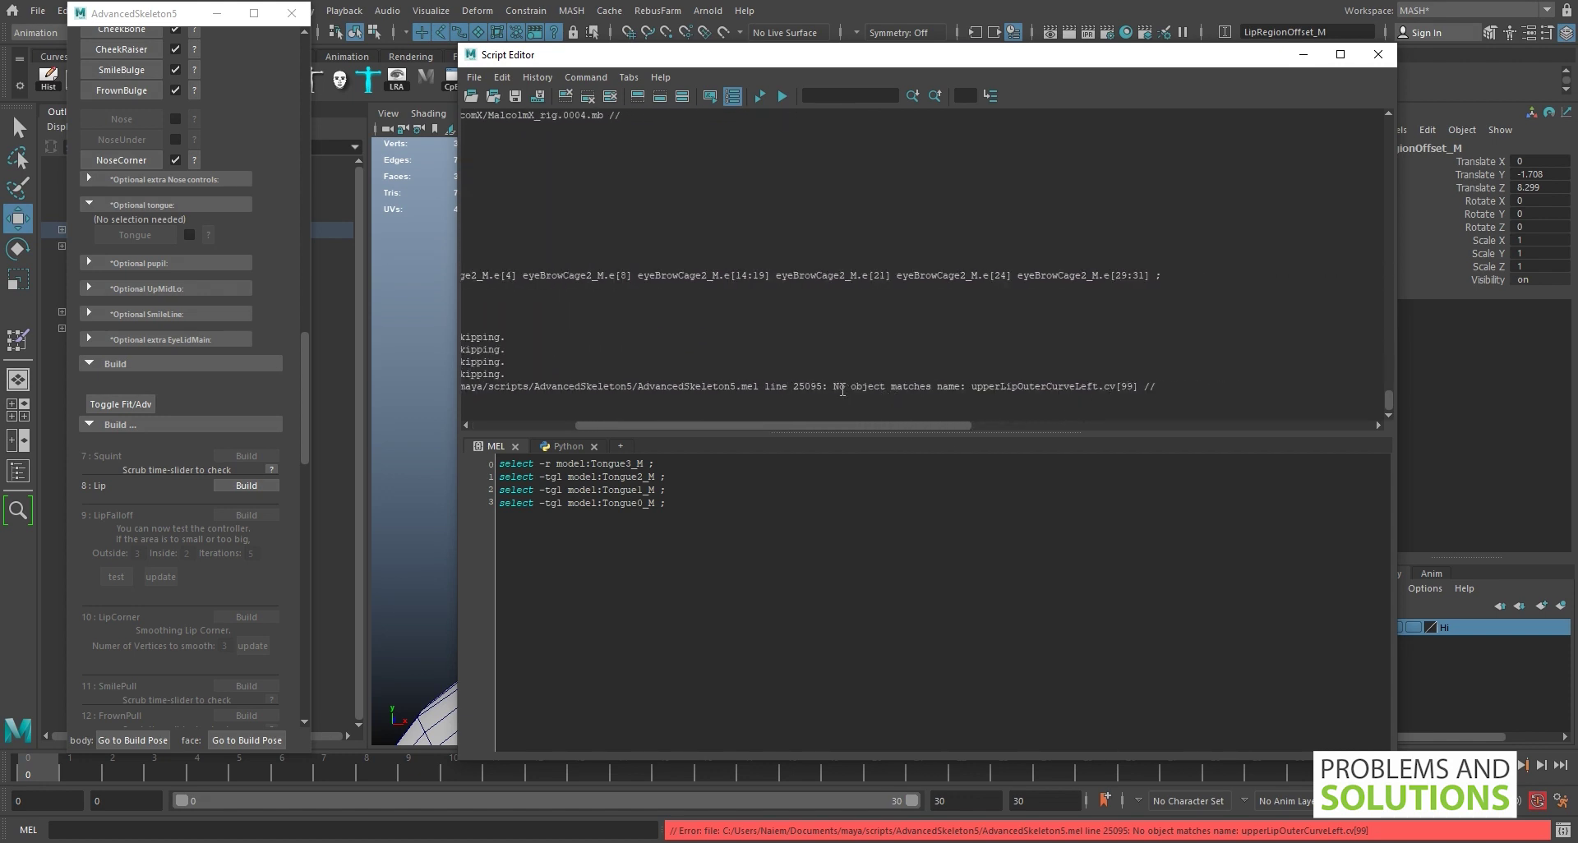
left_click_drag(834, 386, 1150, 386)
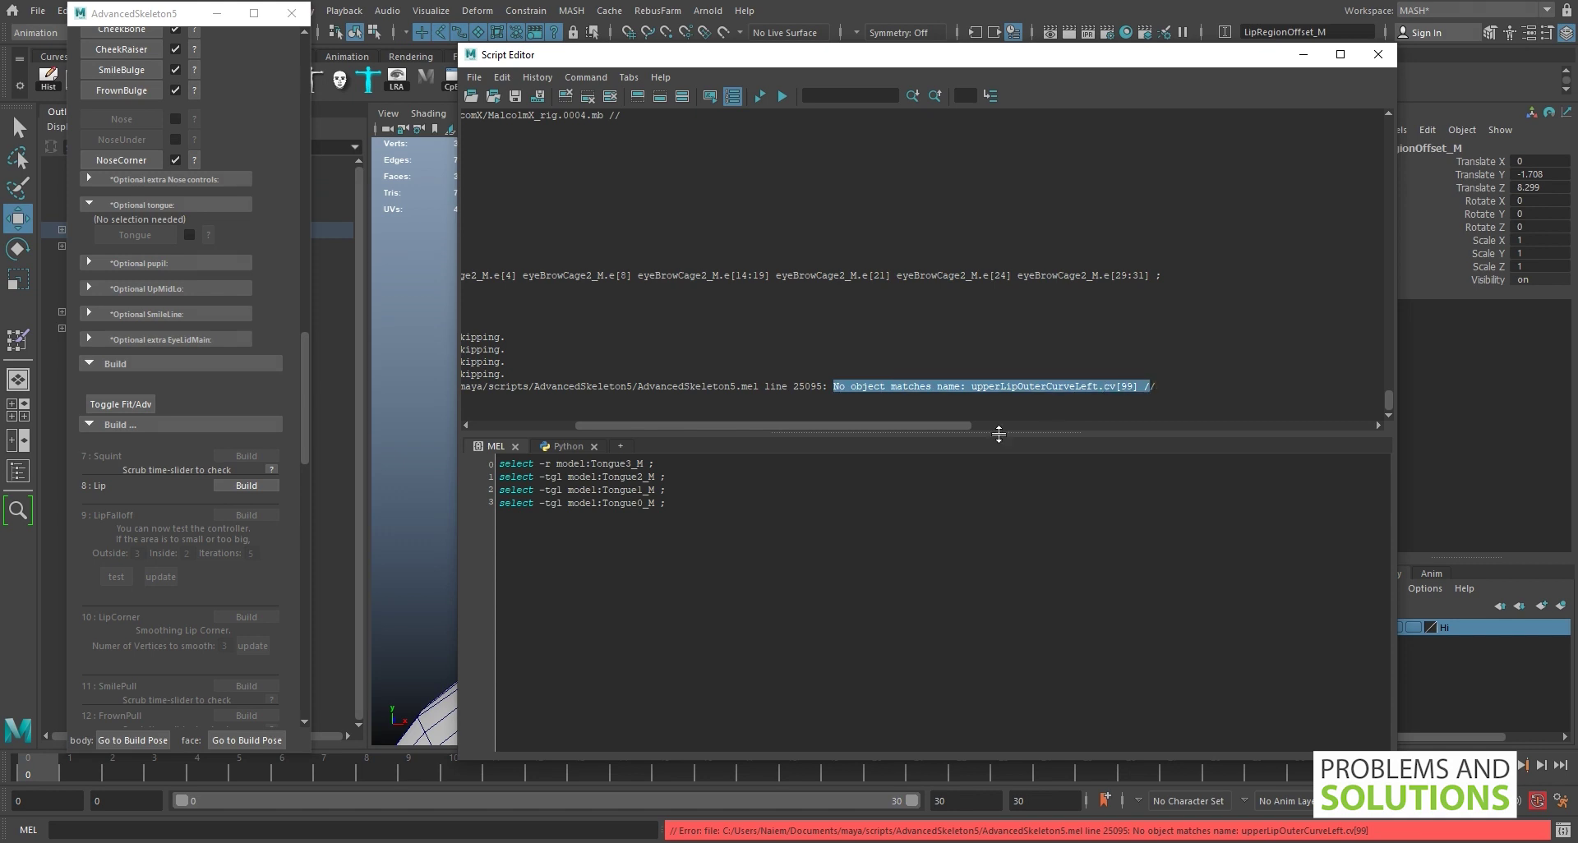
left_click_drag(931, 426, 786, 427)
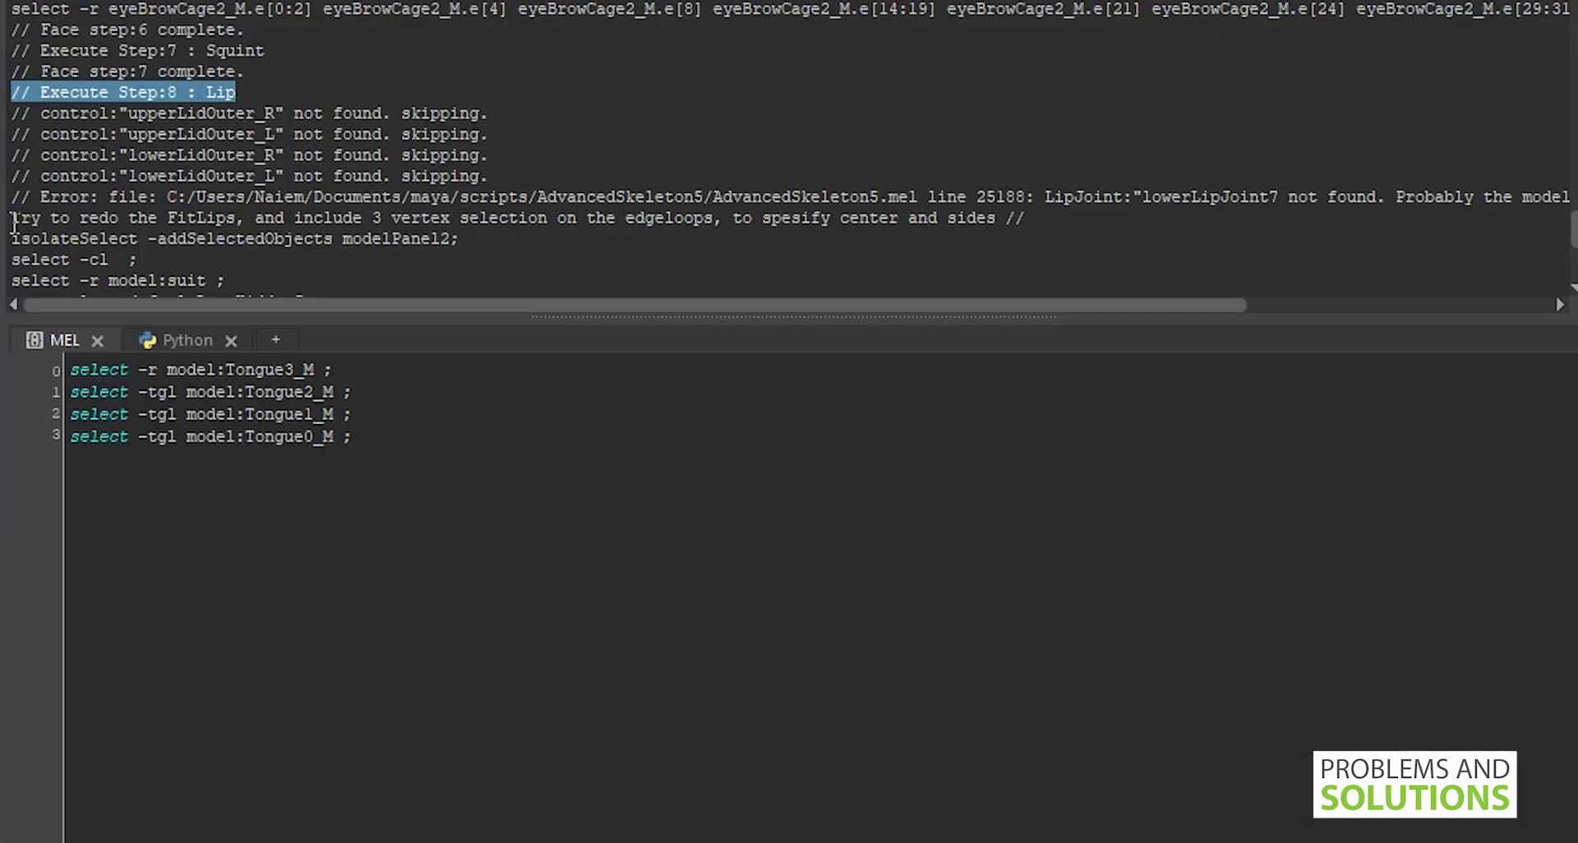
left_click_drag(10, 218, 757, 219)
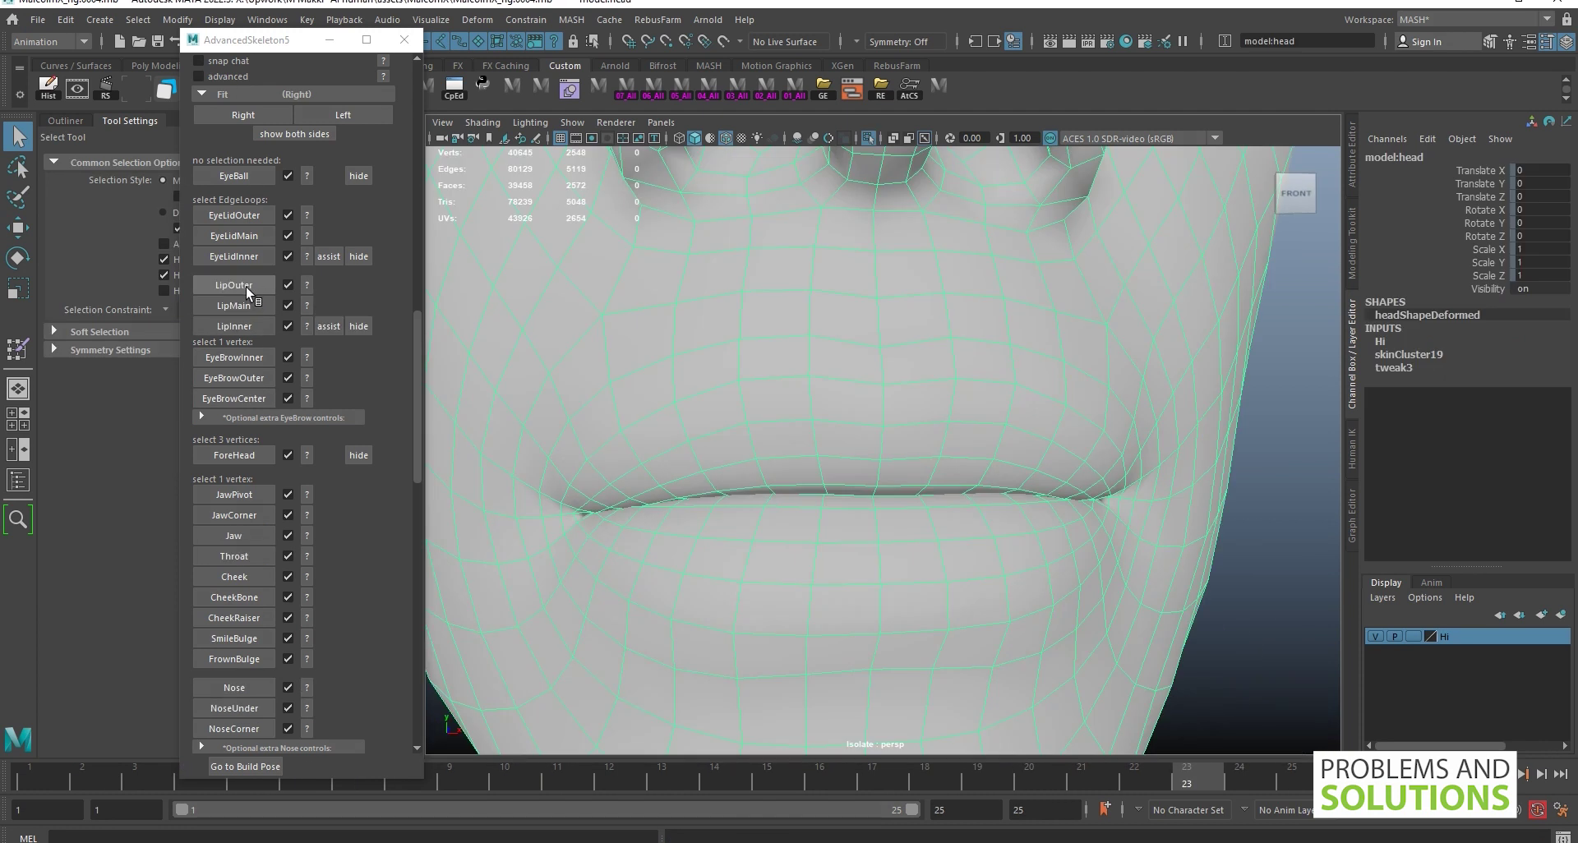
Delete the existing LipOuter fit and select the upper lip edge loop
left_click(288, 285)
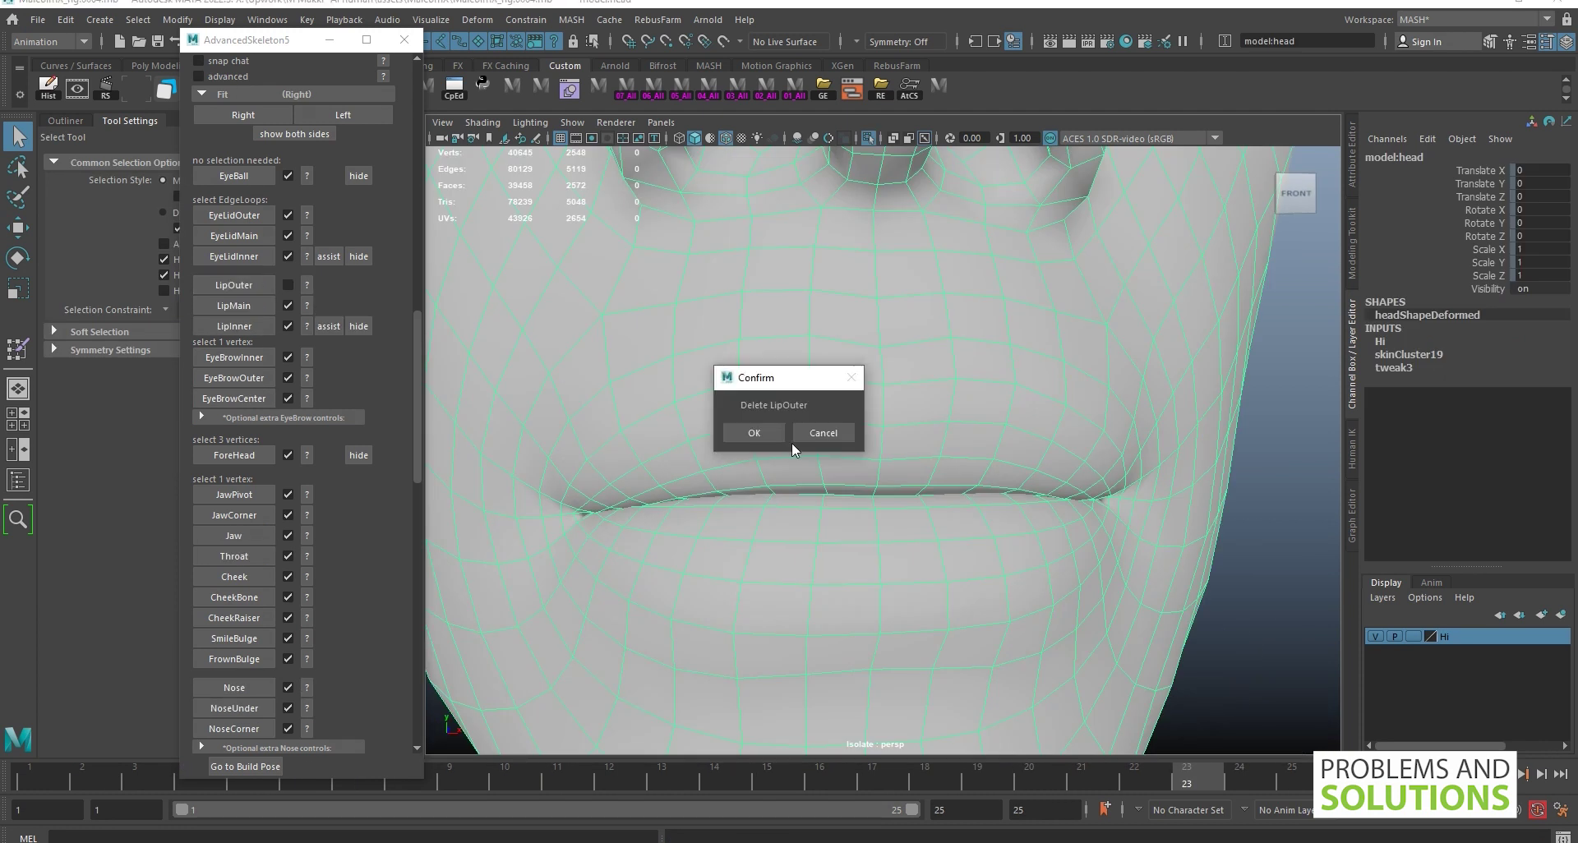
left_click(754, 441)
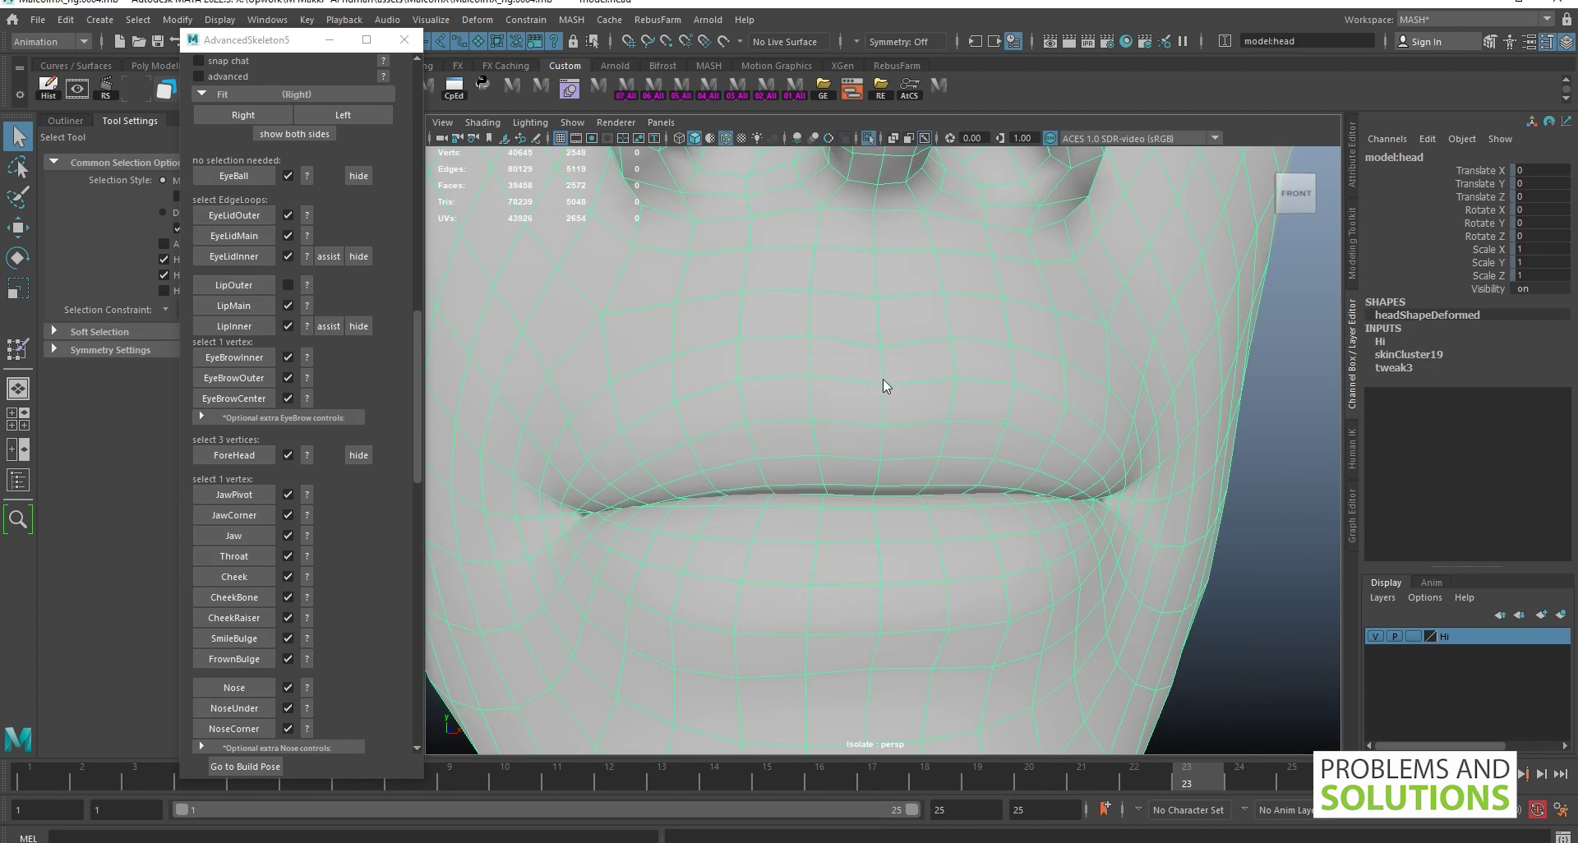
left_click(868, 304)
double_click(907, 388)
scroll(921, 418, "down", 5)
scroll(943, 448, "up", 1)
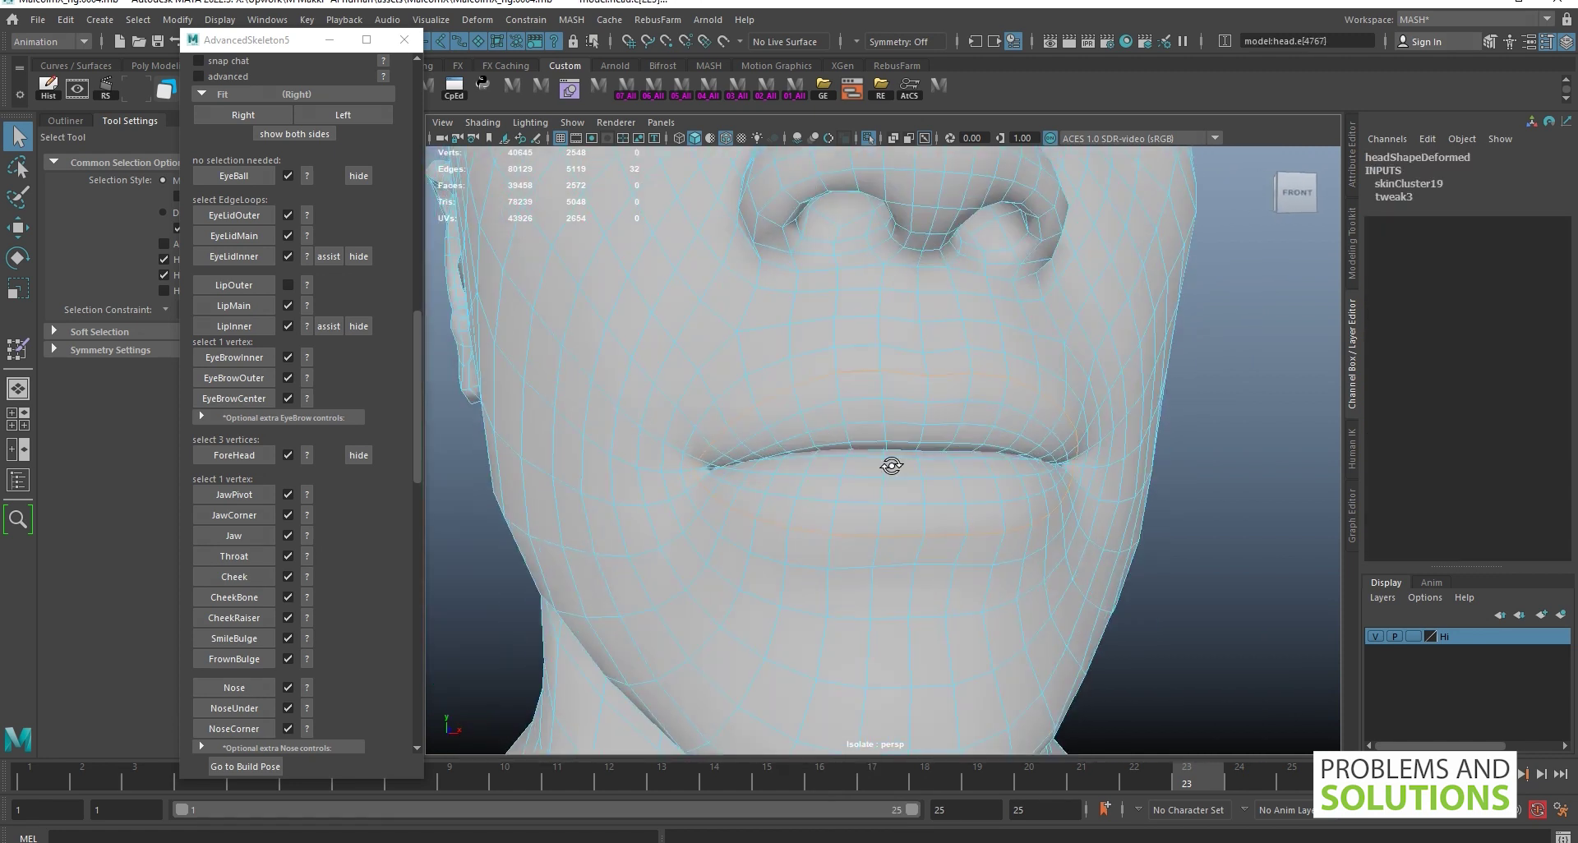
scroll(891, 458, "up", 3)
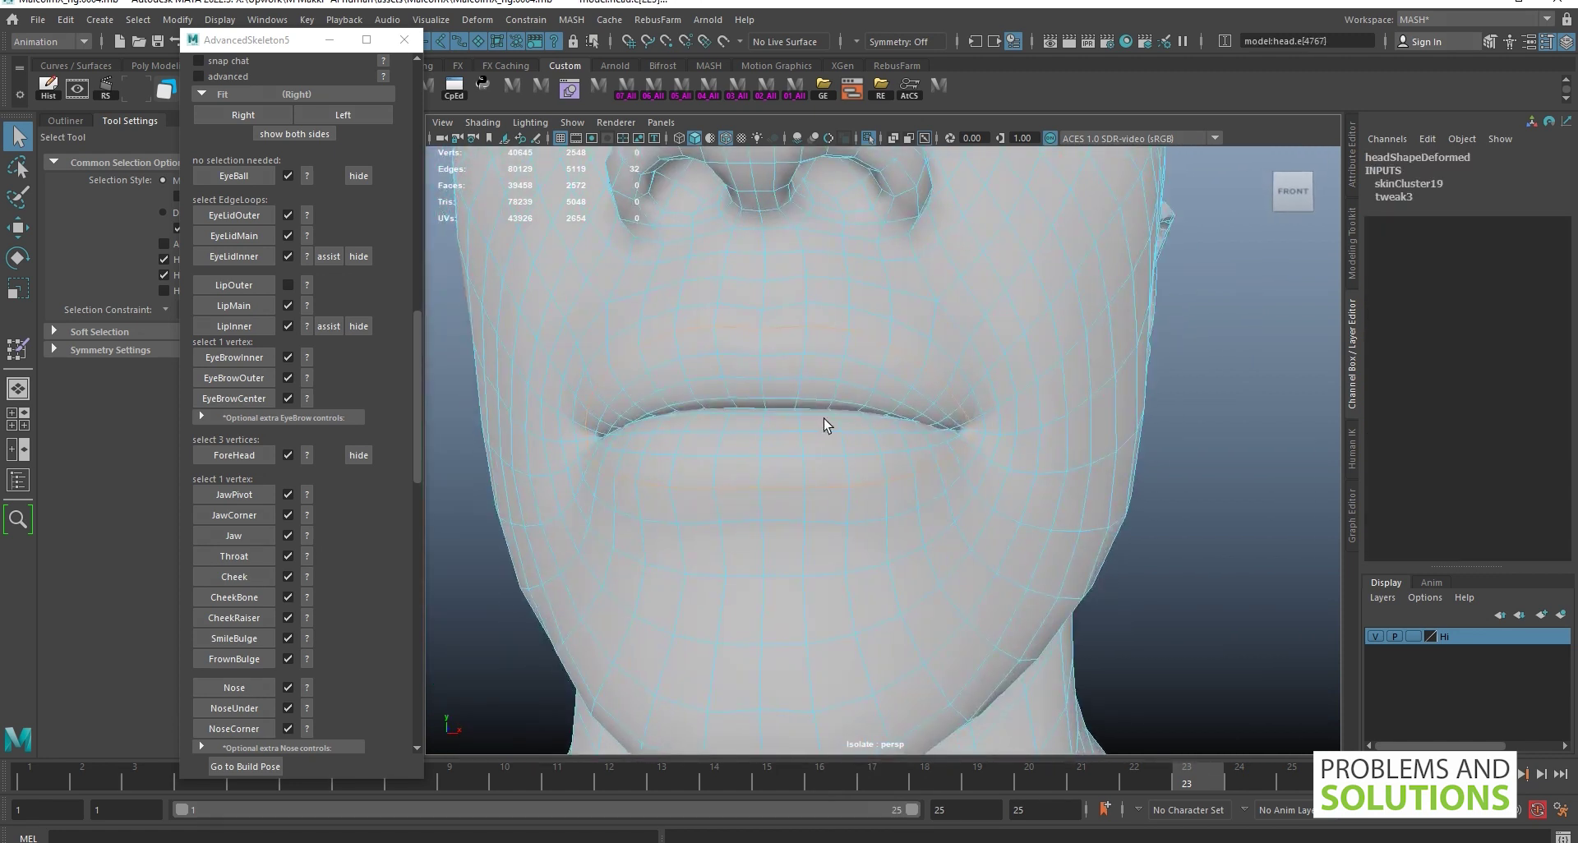
scroll(909, 398, "down", 2)
scroll(923, 437, "up", 2)
scroll(946, 461, "up", 2)
scroll(940, 459, "down", 1)
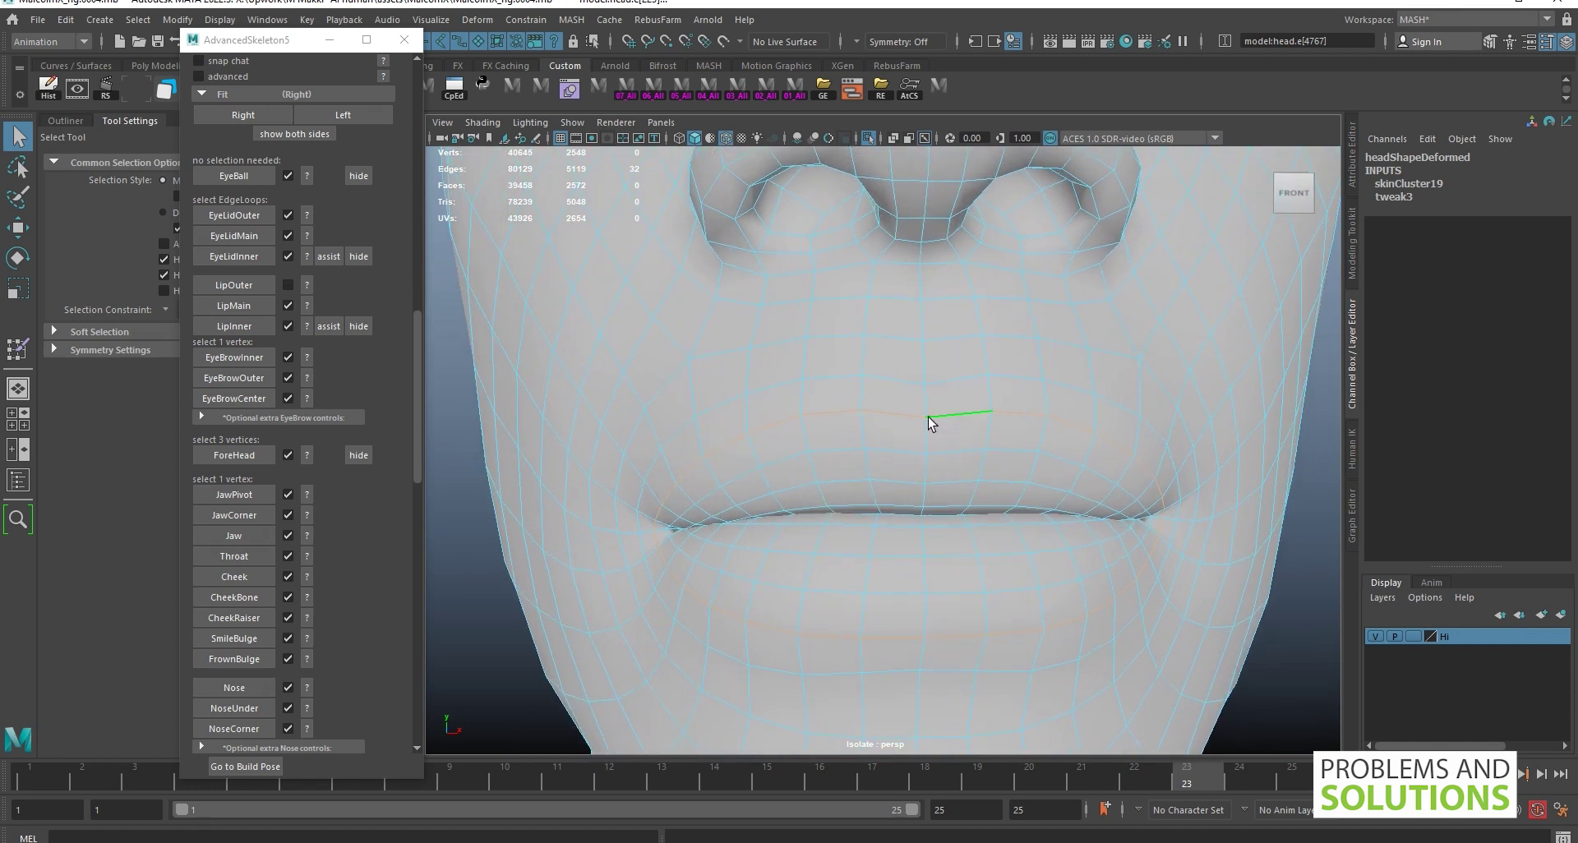
Select the upper lip's centre vertex and frame the view on it
right_click_drag(929, 410, 1001, 378)
right_click_drag(931, 417, 936, 434)
left_click(928, 418)
left_click(927, 417)
key("f")
scroll(934, 498, "up", 2)
scroll(888, 438, "up", 1)
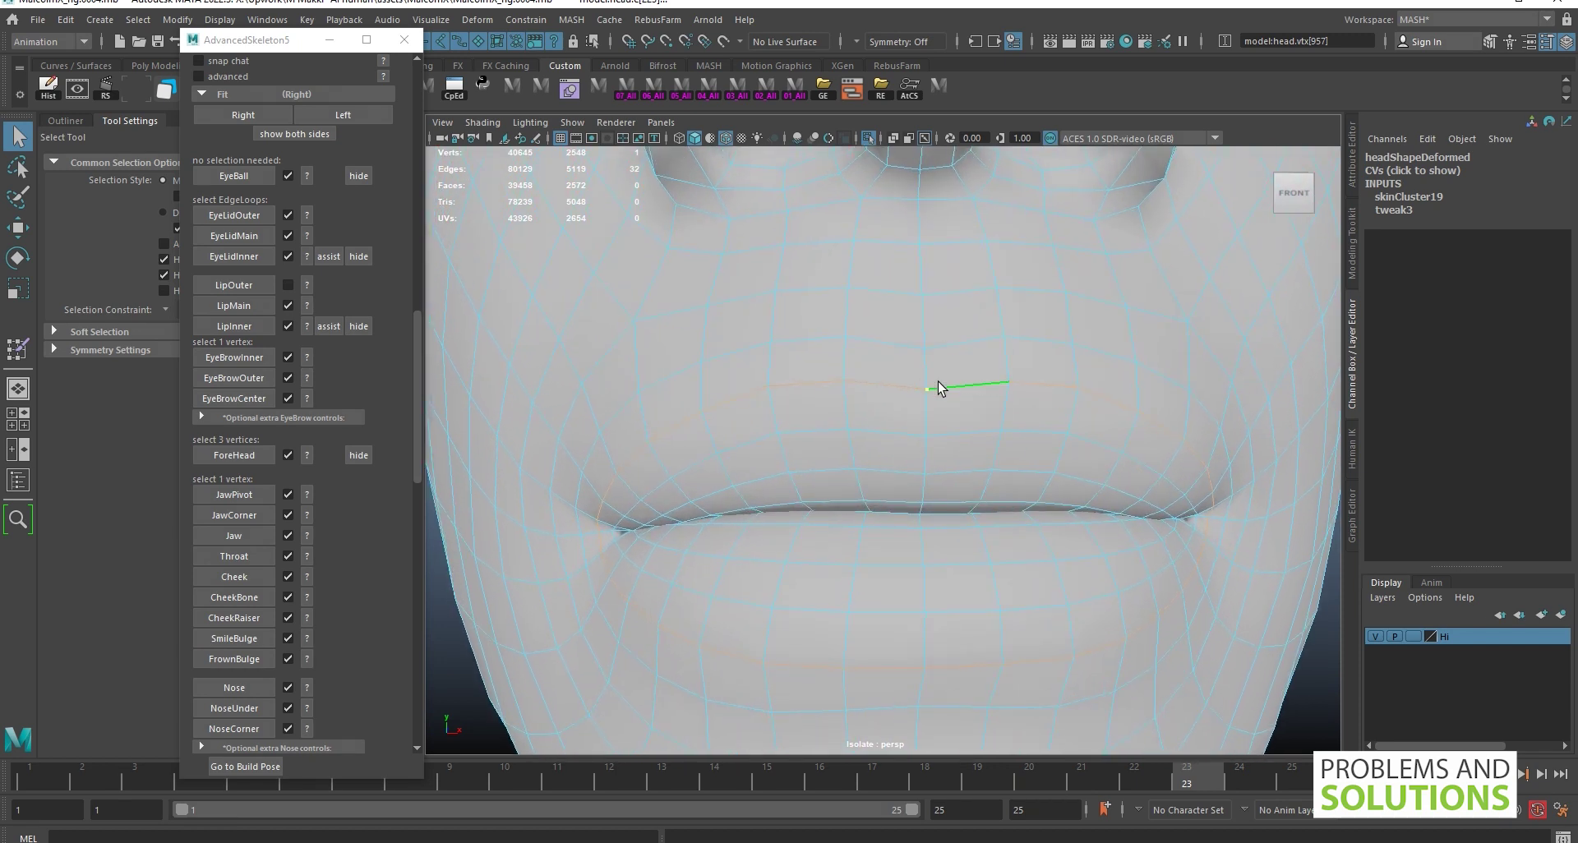
Add the lip corner vertex and refit LipOuter from the loop and vertices
left_click(926, 669, "shift")
scroll(1050, 529, "up", 3)
scroll(824, 539, "up", 3)
scroll(947, 524, "up", 3)
scroll(1085, 522, "down", 1)
scroll(1077, 521, "down", 2)
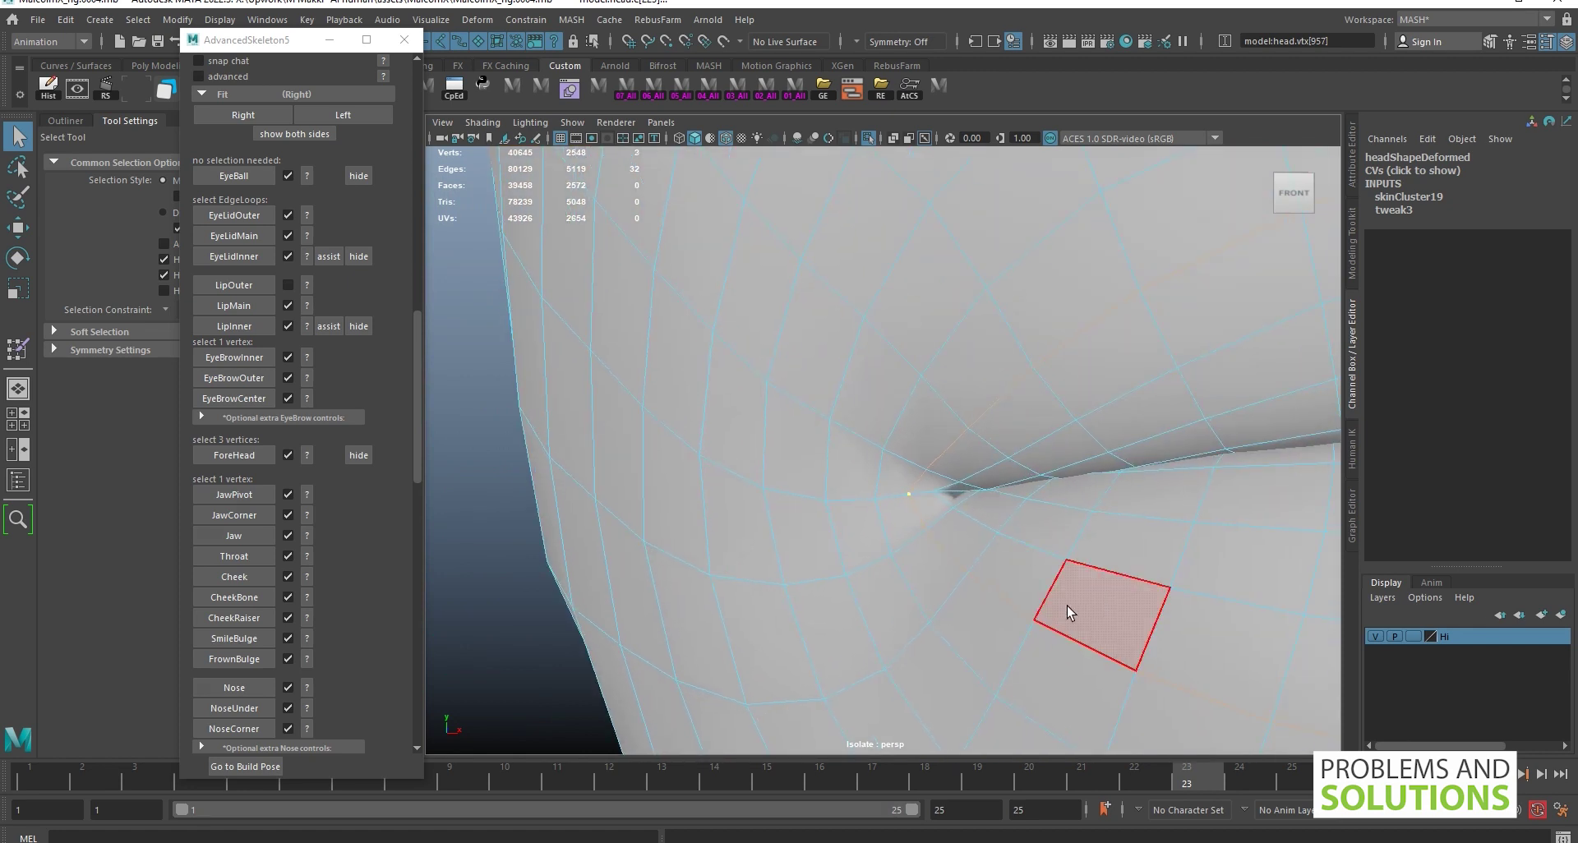
scroll(1022, 609, "down", 4)
scroll(1021, 620, "down", 3)
scroll(952, 544, "down", 2)
scroll(952, 544, "up", 2)
left_click(242, 284)
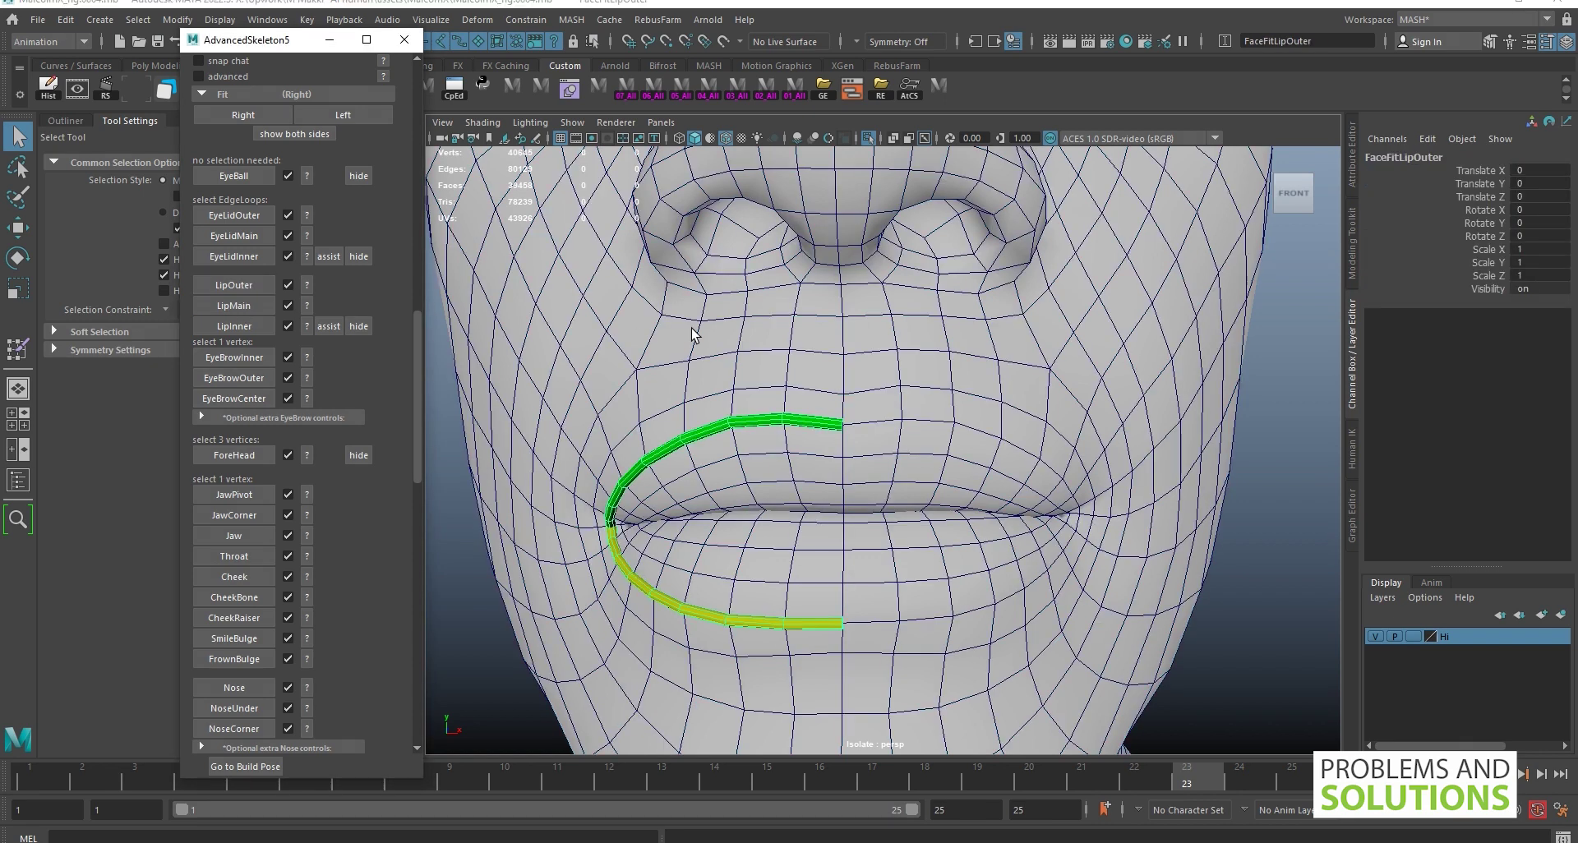
Reselect the main lip edge loop and show the head as wireframe edges
right_click(239, 306)
left_click(271, 314)
right_click_drag(874, 479, 926, 462)
scroll(925, 465, "up", 5)
scroll(910, 529, "up", 5)
scroll(975, 560, "down", 3)
key("4")
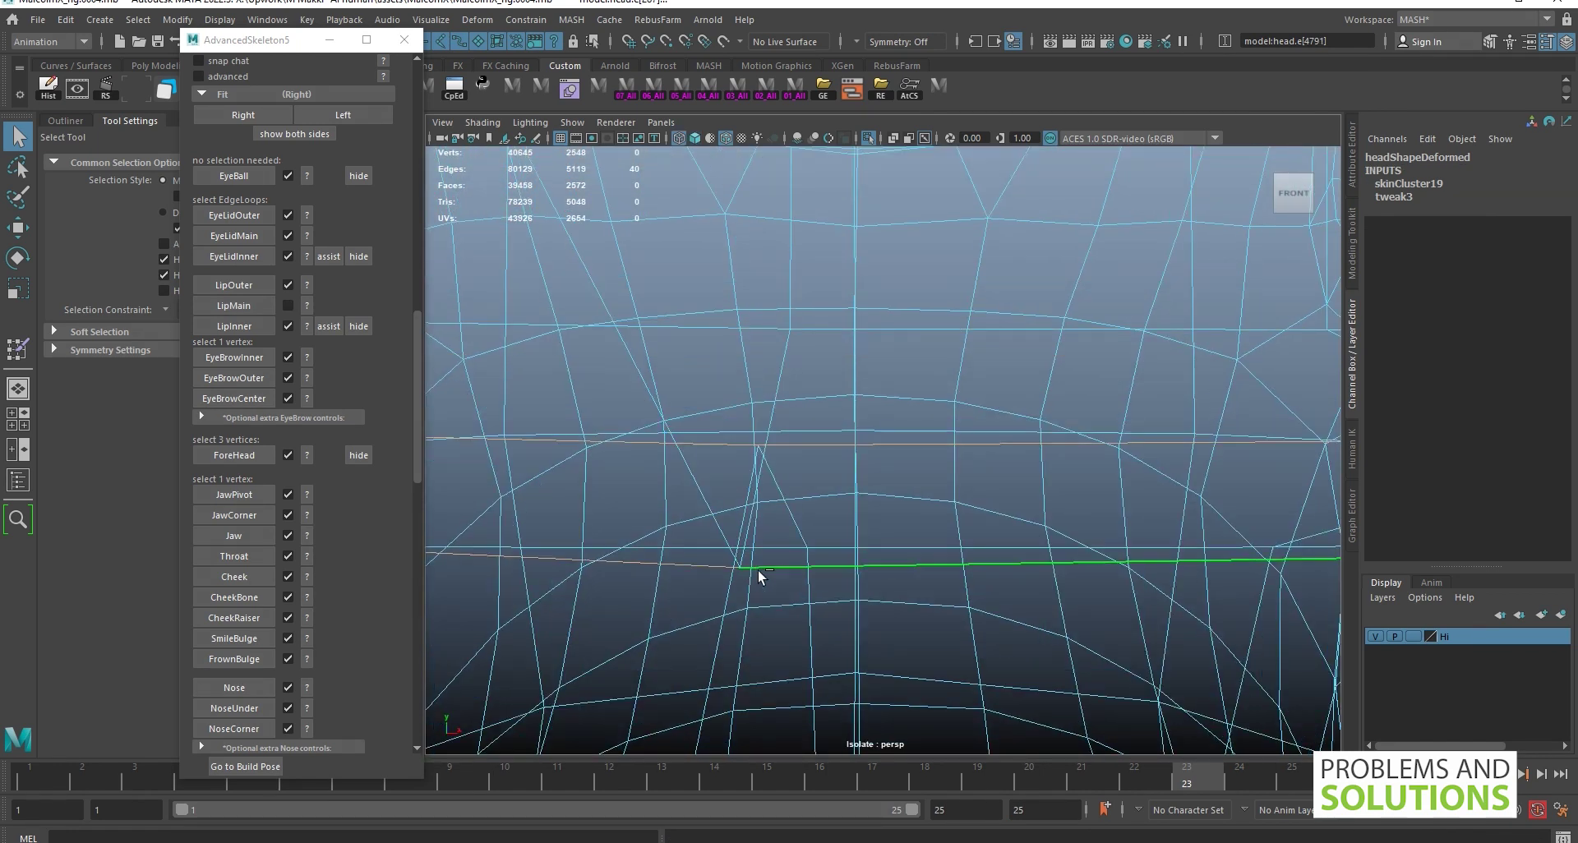
left_click_drag(765, 538, 766, 548, "alt")
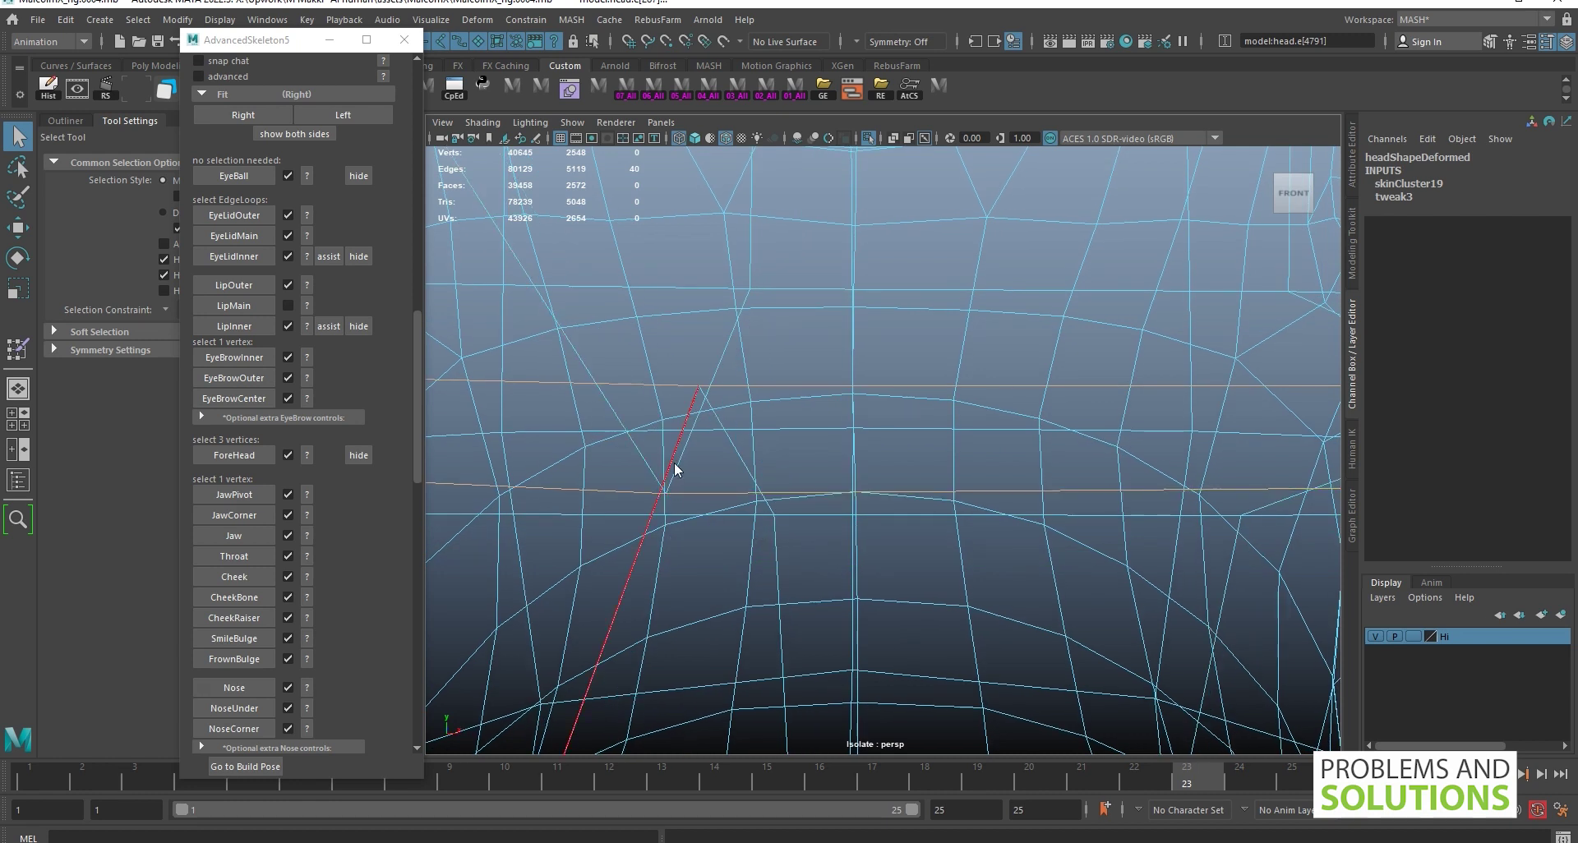
Add the lip centre and corner vertices and recreate the main lip fit curves
right_click_drag(670, 353, 595, 361)
left_click(669, 496)
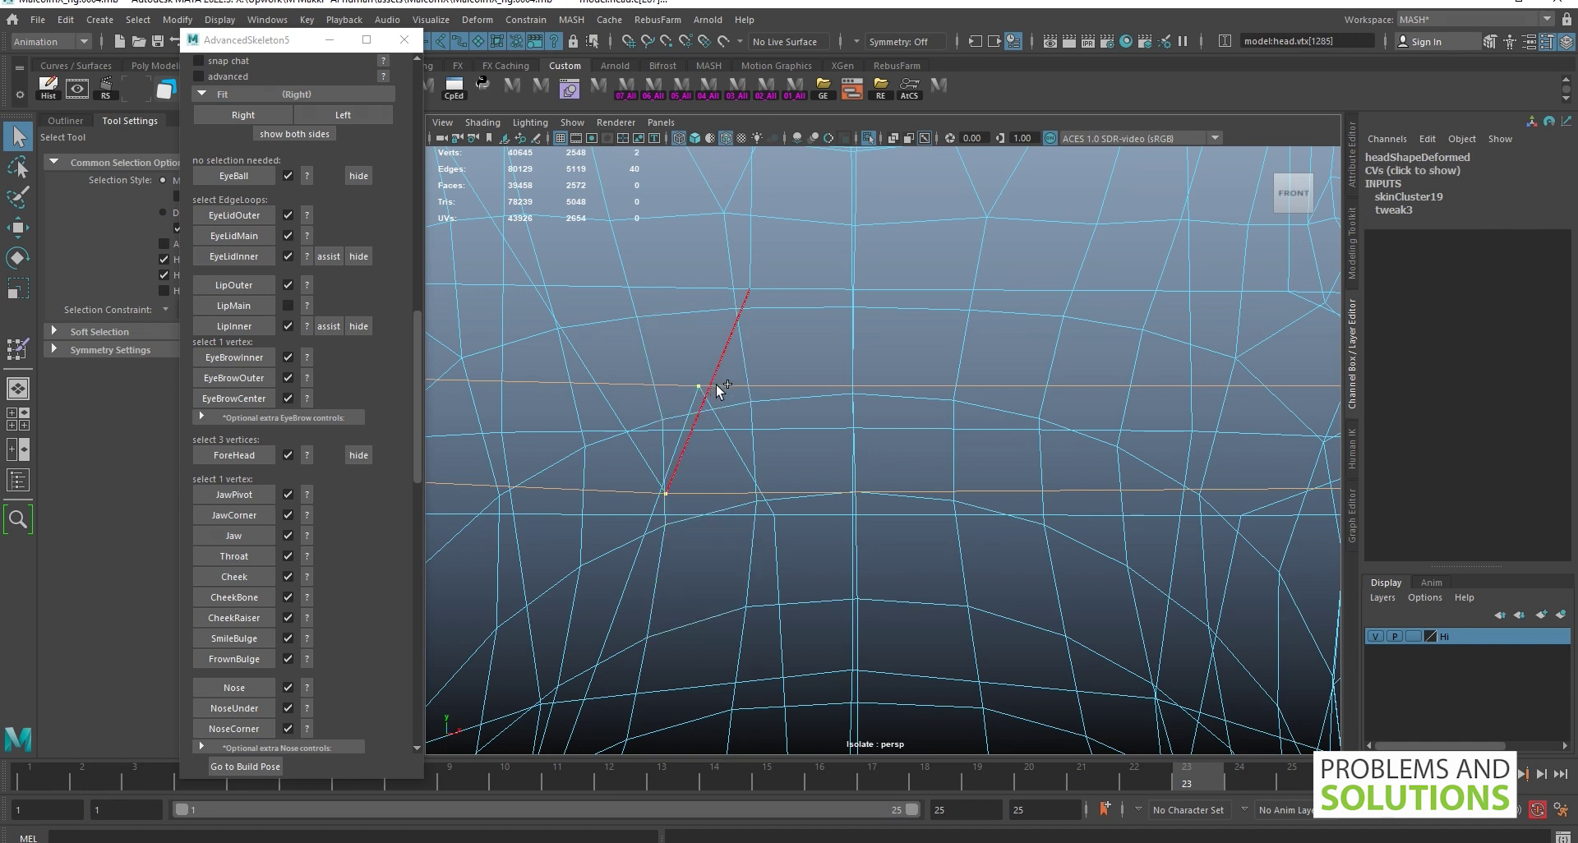
scroll(822, 493, "down", 3)
scroll(910, 458, "up", 5)
scroll(970, 546, "up", 4)
left_click(842, 304, "shift")
scroll(842, 304, "down", 5)
scroll(1103, 535, "up", 3)
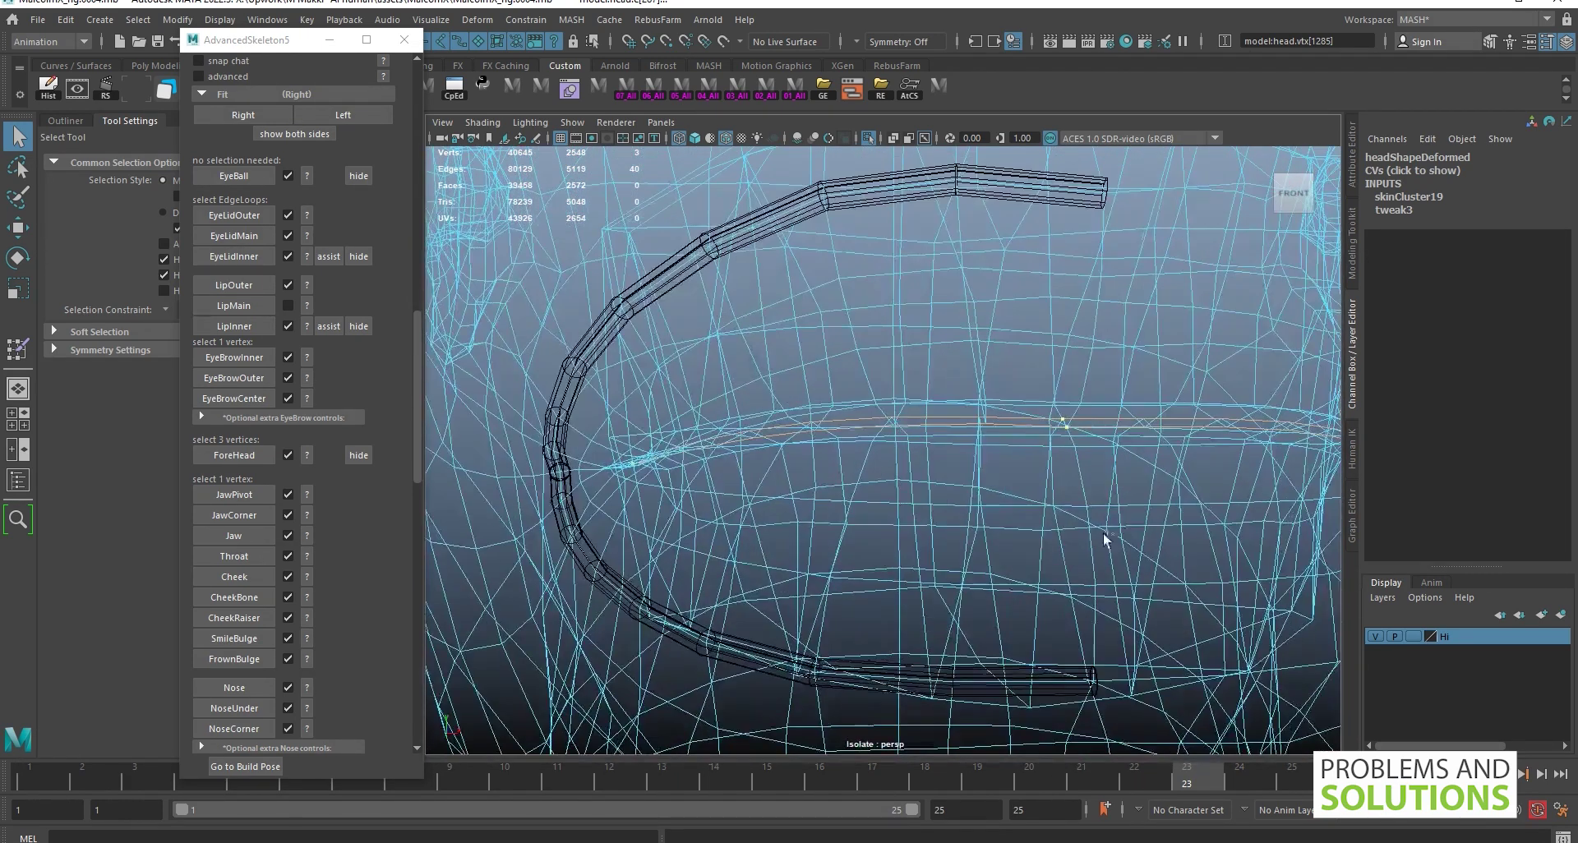
left_click(224, 320)
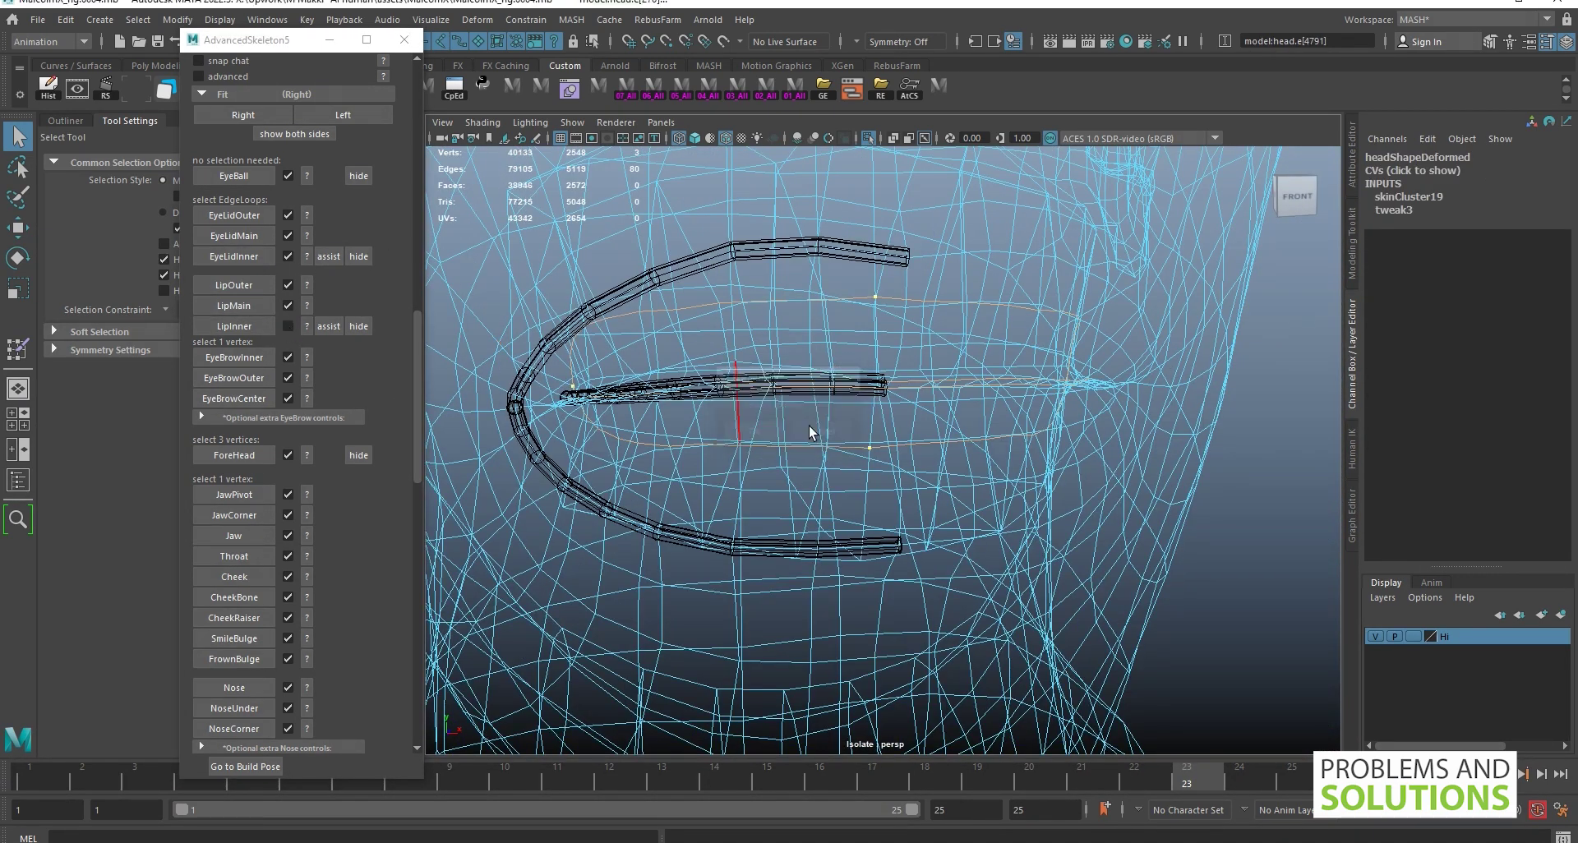
Remove the old inner lip fit, clear the vertex selection and return to shaded display
right_click(907, 304)
scroll(906, 304, "up", 3)
scroll(863, 329, "up", 3)
left_click(833, 326)
scroll(855, 346, "down", 3)
mouse_move(1033, 547)
left_mouse_down("alt")
mouse_move(1024, 369)
mouse_move(791, 466)
left_mouse_up("alt")
key("5")
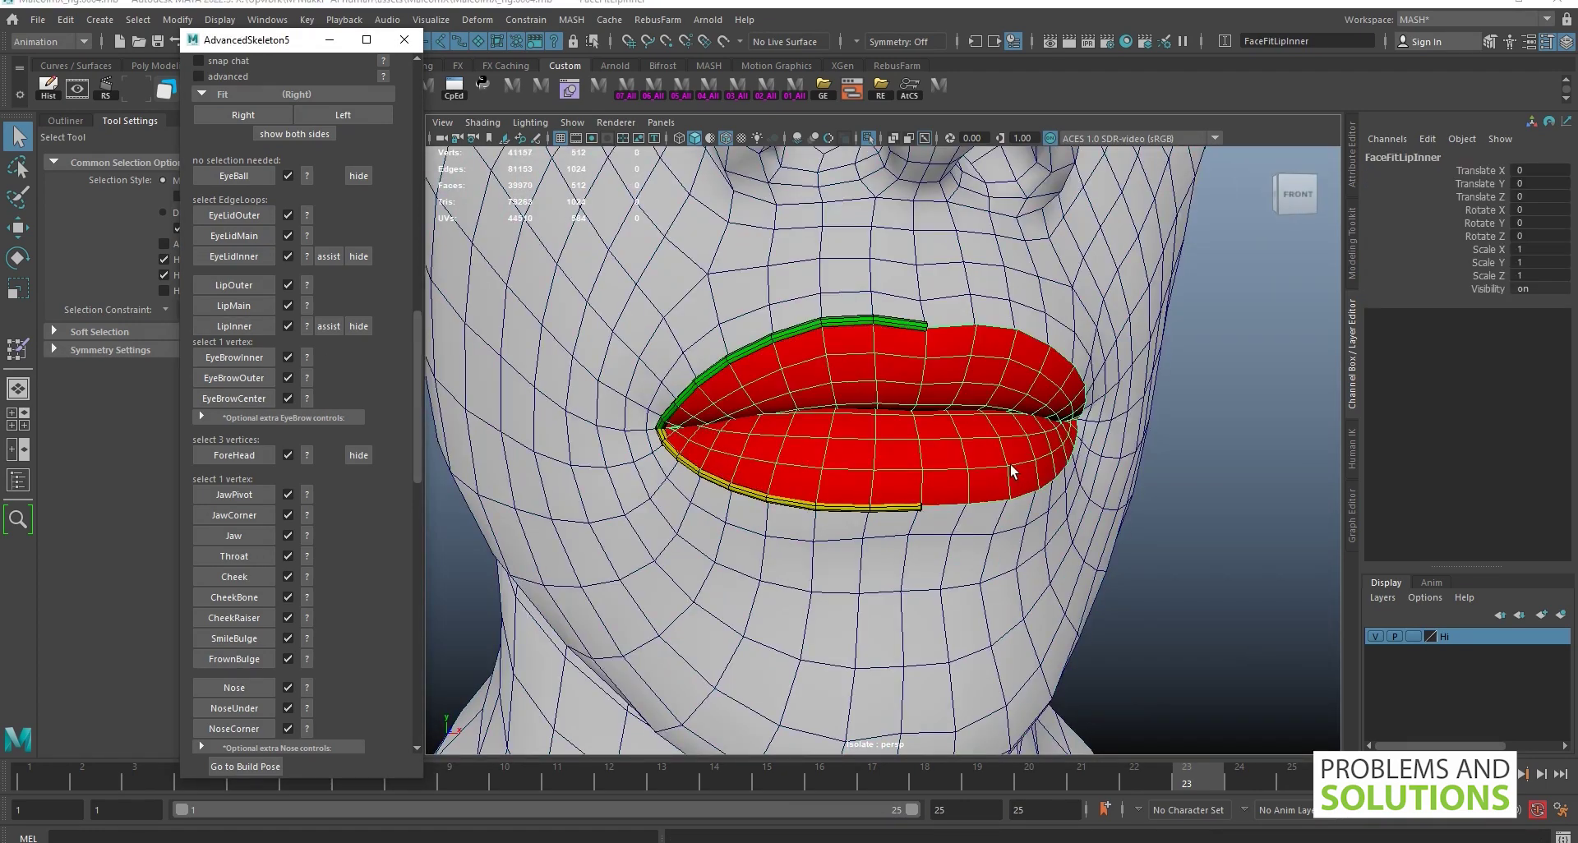
Exit isolate select to show the whole scene and scroll down to the Build section
scroll(945, 469, "down", 3)
scroll(950, 477, "down", 3)
scroll(950, 475, "down", 2)
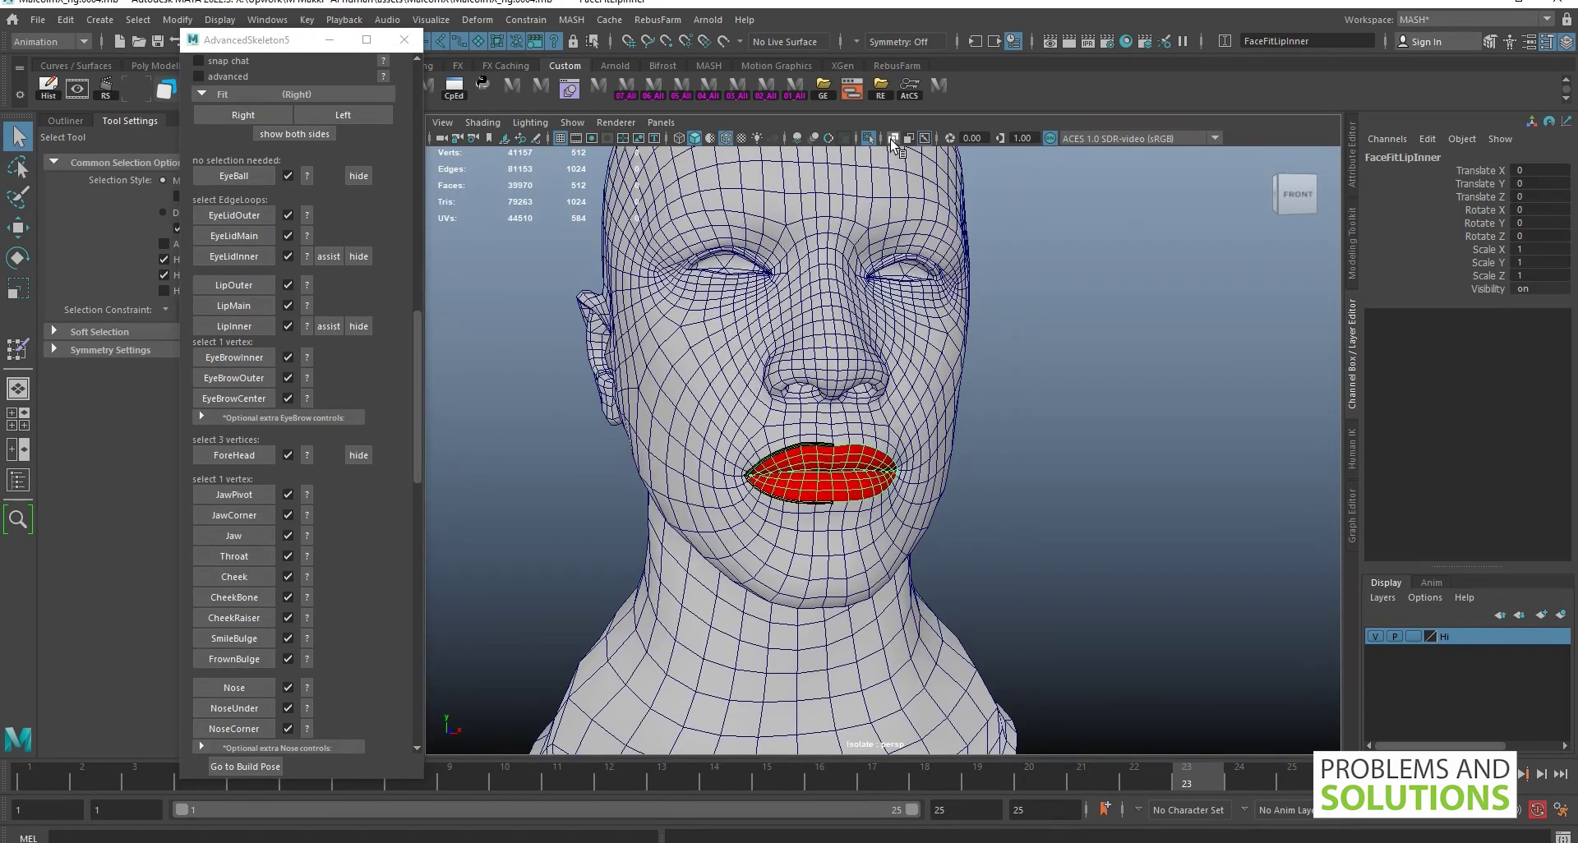
key("ctrl+1")
scroll(757, 433, "down", 2)
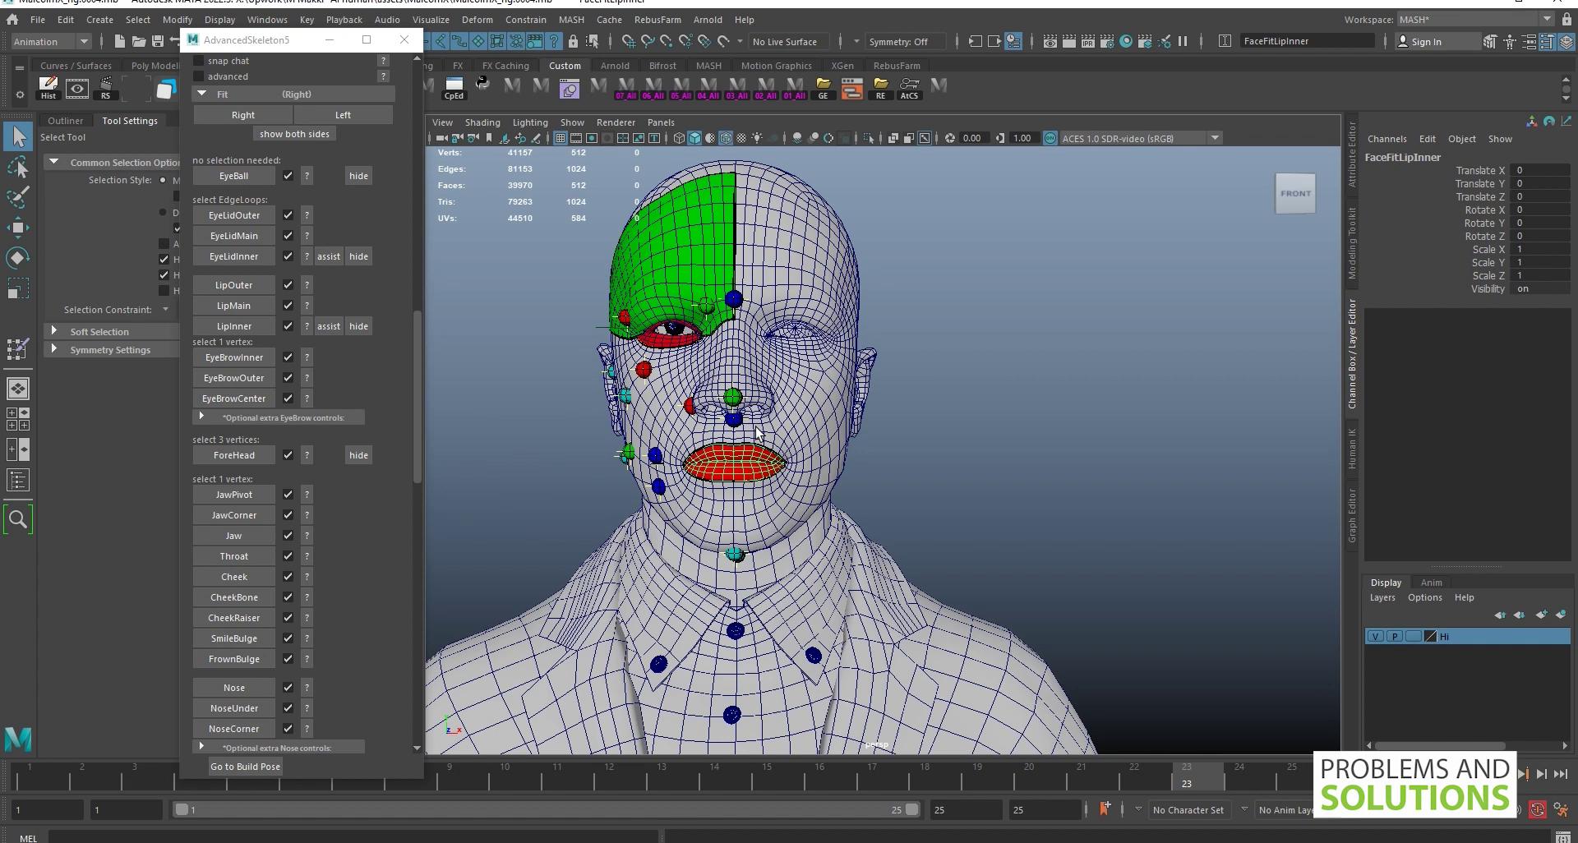
scroll(271, 501, "down", 5)
scroll(288, 490, "down", 5)
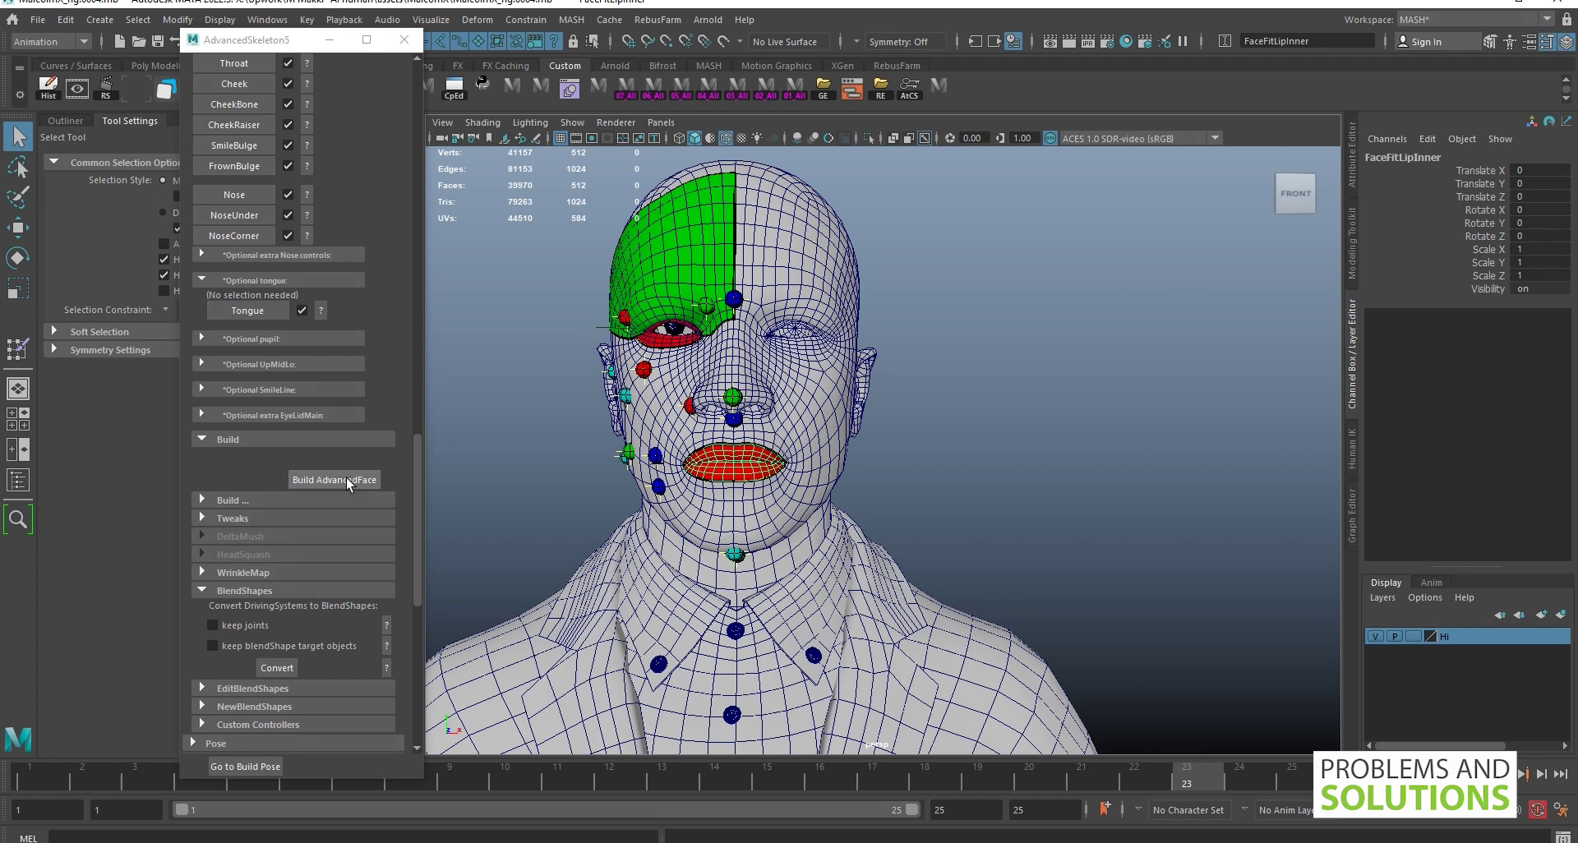
Build the AdvancedFace rig and show NURBS Curves so its controls appear
left_click(343, 481)
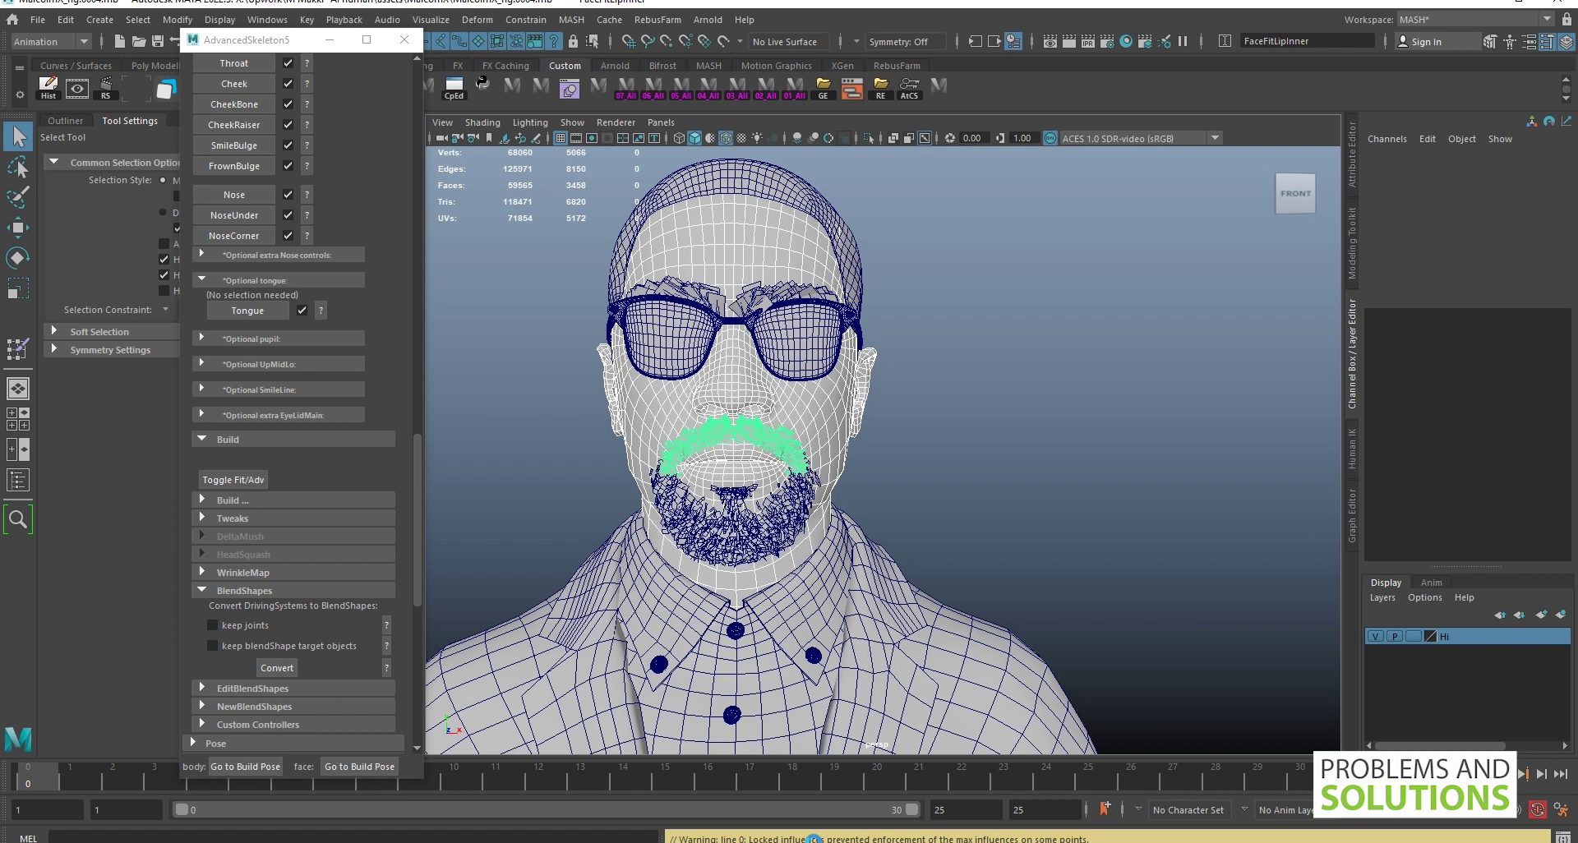
left_click(573, 122)
left_click(649, 212)
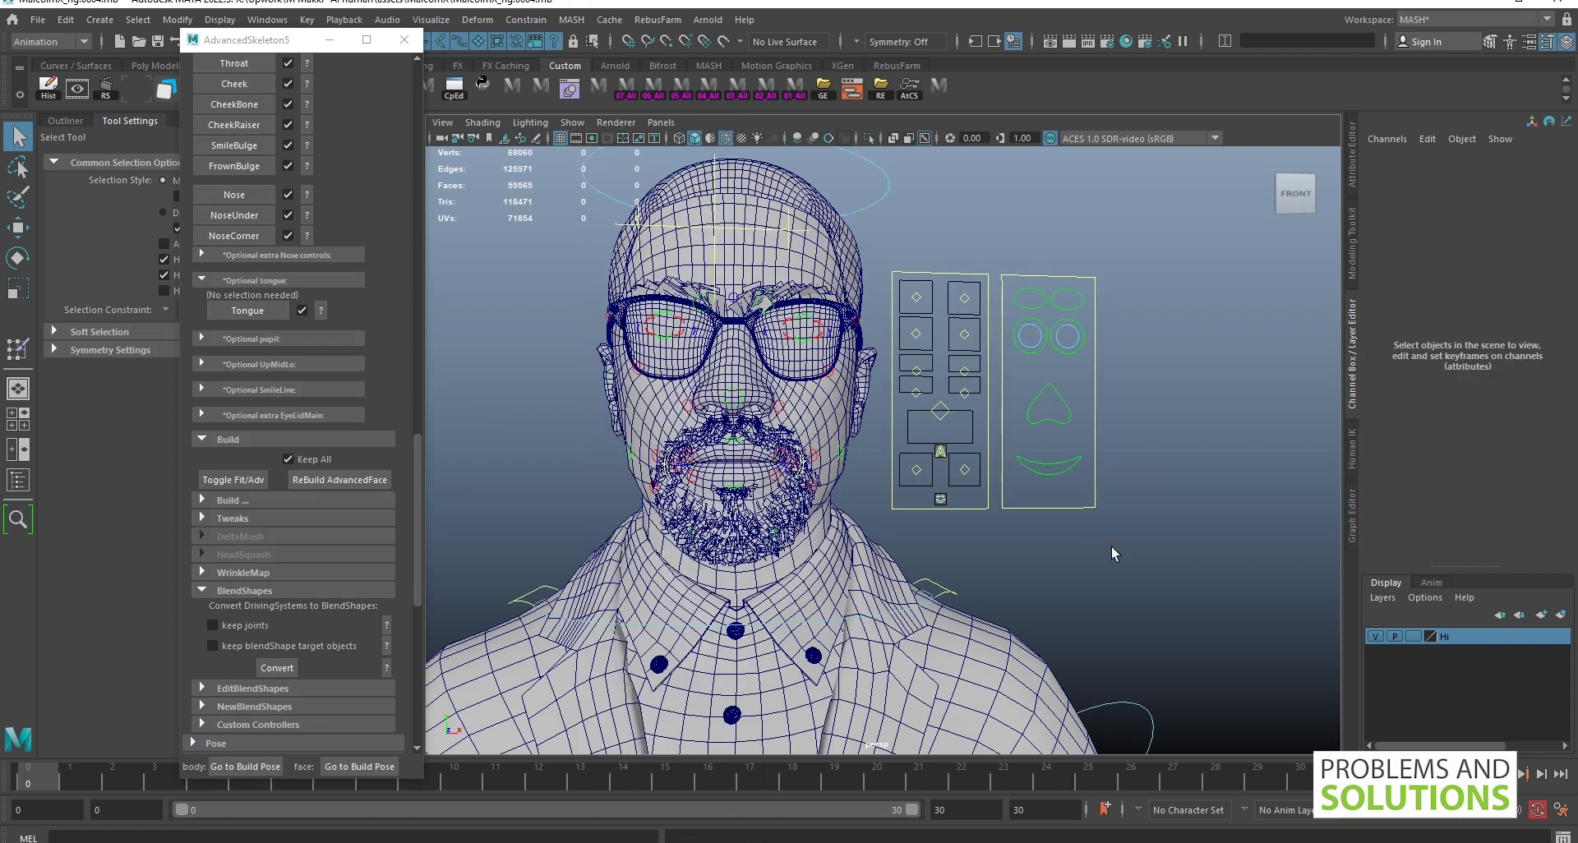
Test ctrlMouth_M by dragging it down to open the mouth, then undo it to rest
key("w")
left_click(954, 526)
key("f")
middle_click_drag(1083, 436, 1073, 436)
key("ctrl+z")
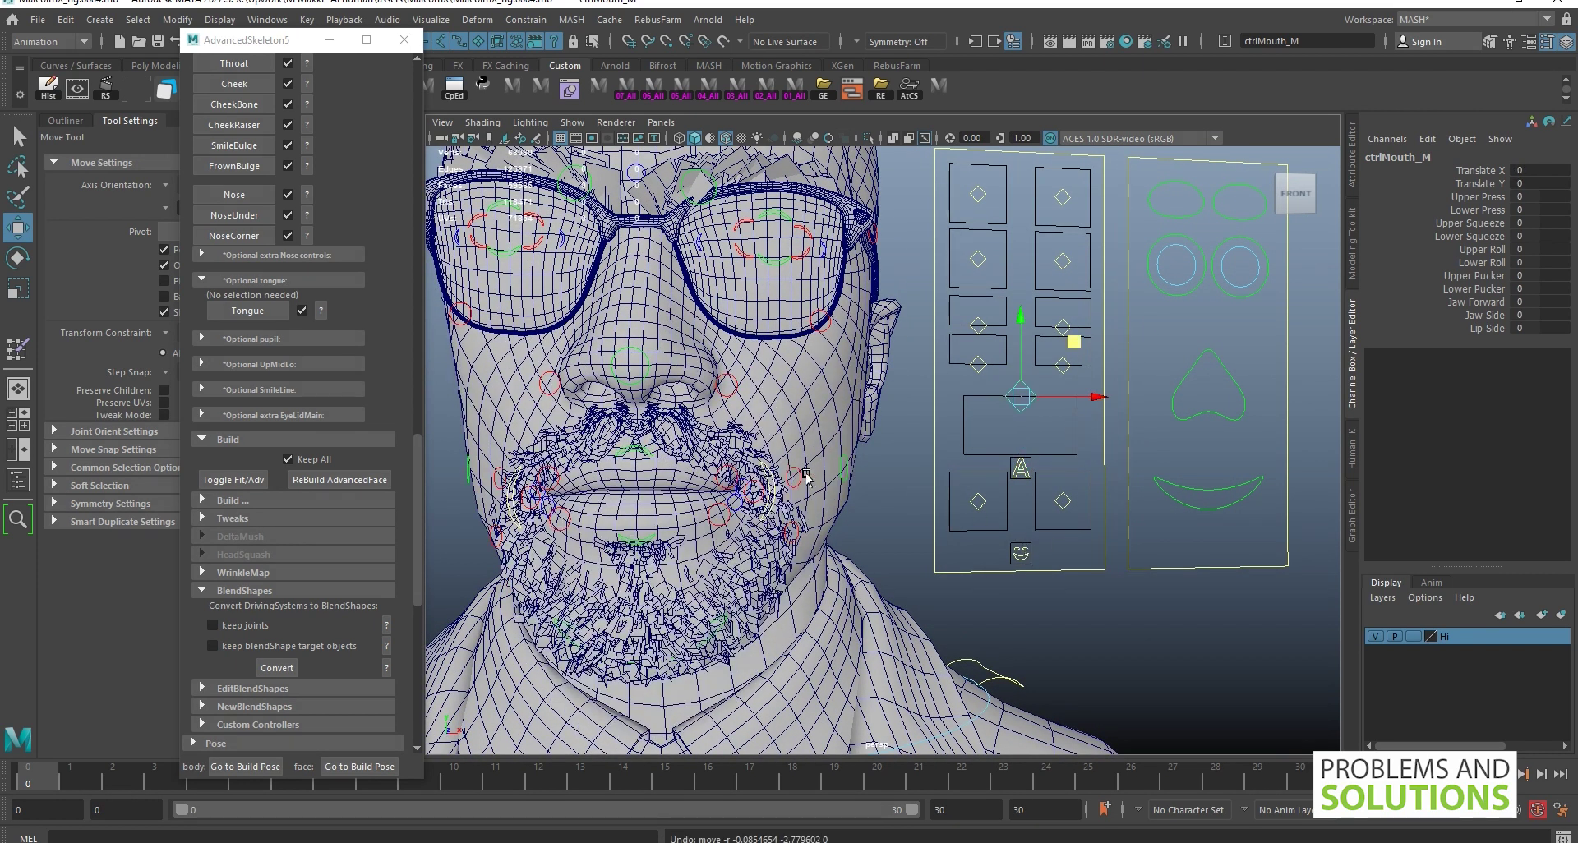
Select the emotions control and pick its Happy attribute
scroll(810, 477, "down", 1)
scroll(851, 488, "down", 1)
left_click(1002, 550)
left_click(1486, 173)
Set Happy to 10, then select the outer lip edge loop in edge mode
middle_click_drag(888, 381, 1009, 388)
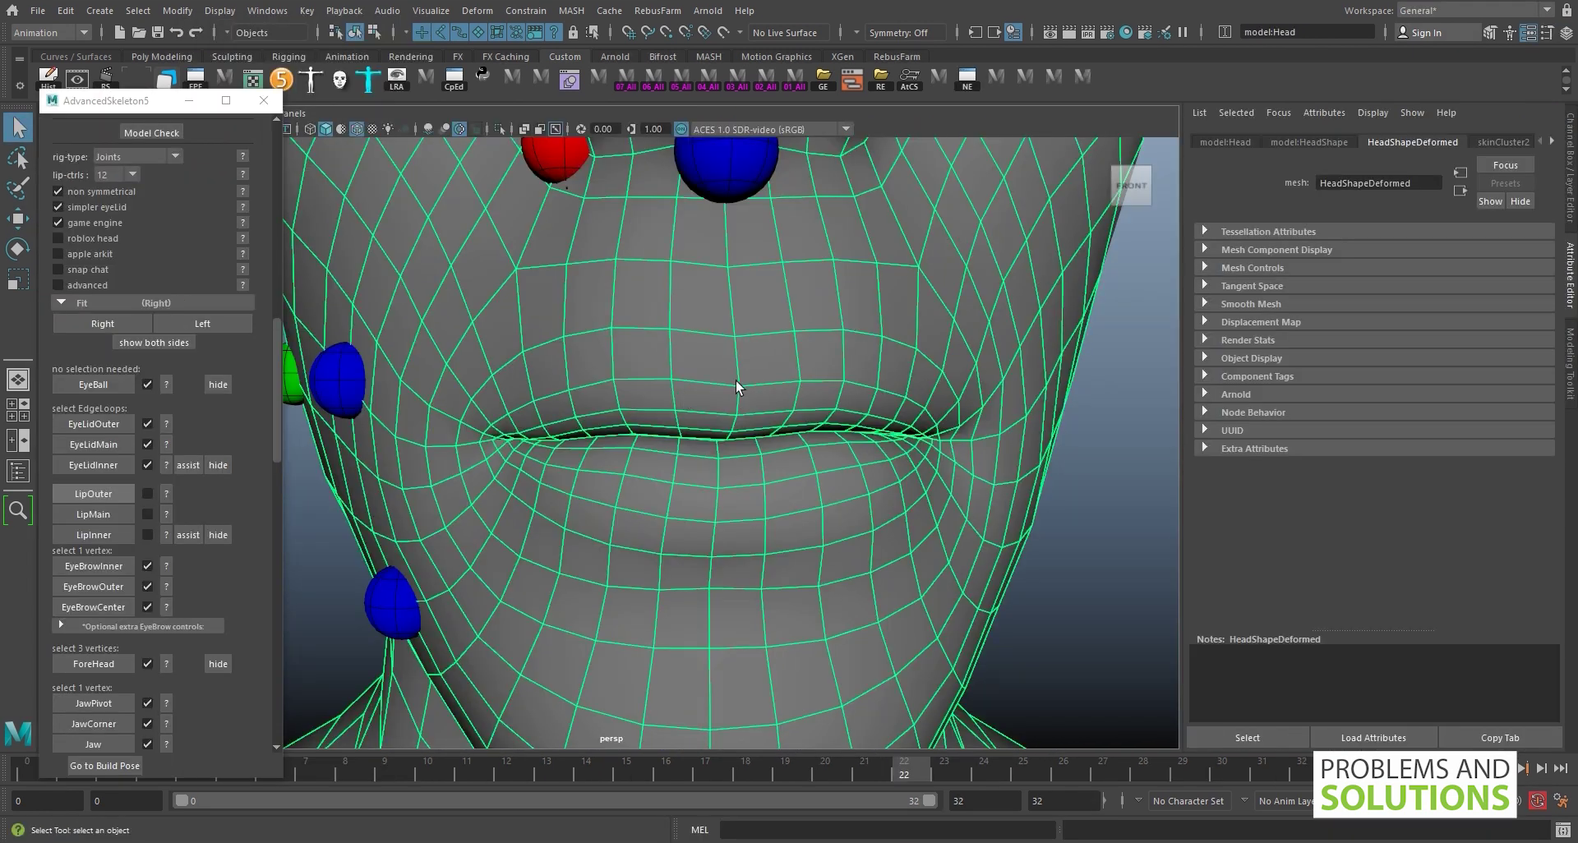
right_click(827, 337)
left_click(825, 292)
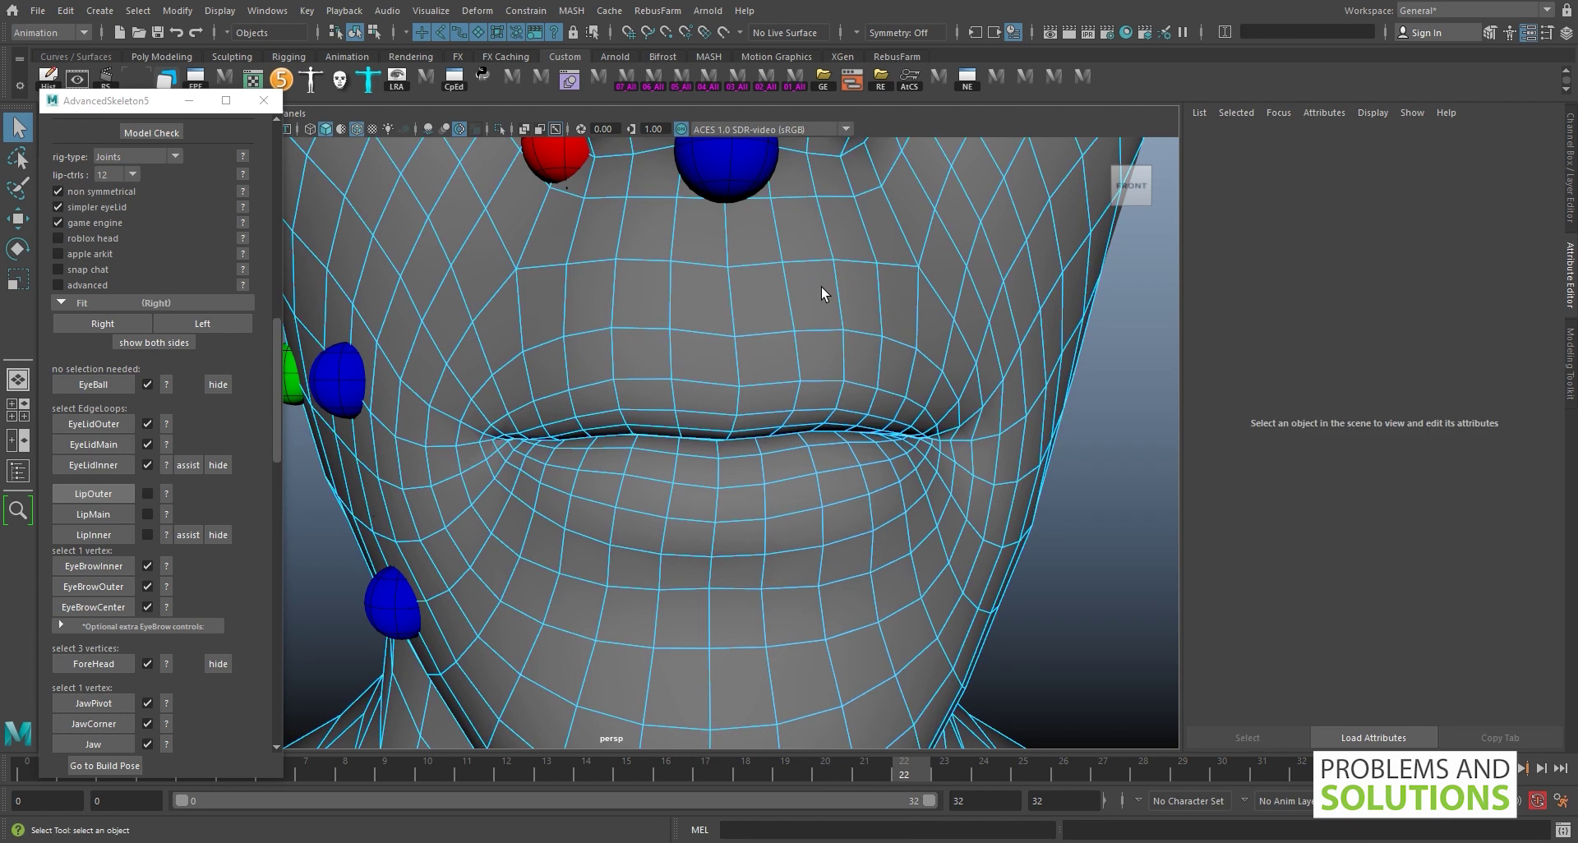
double_click(757, 378)
key("f")
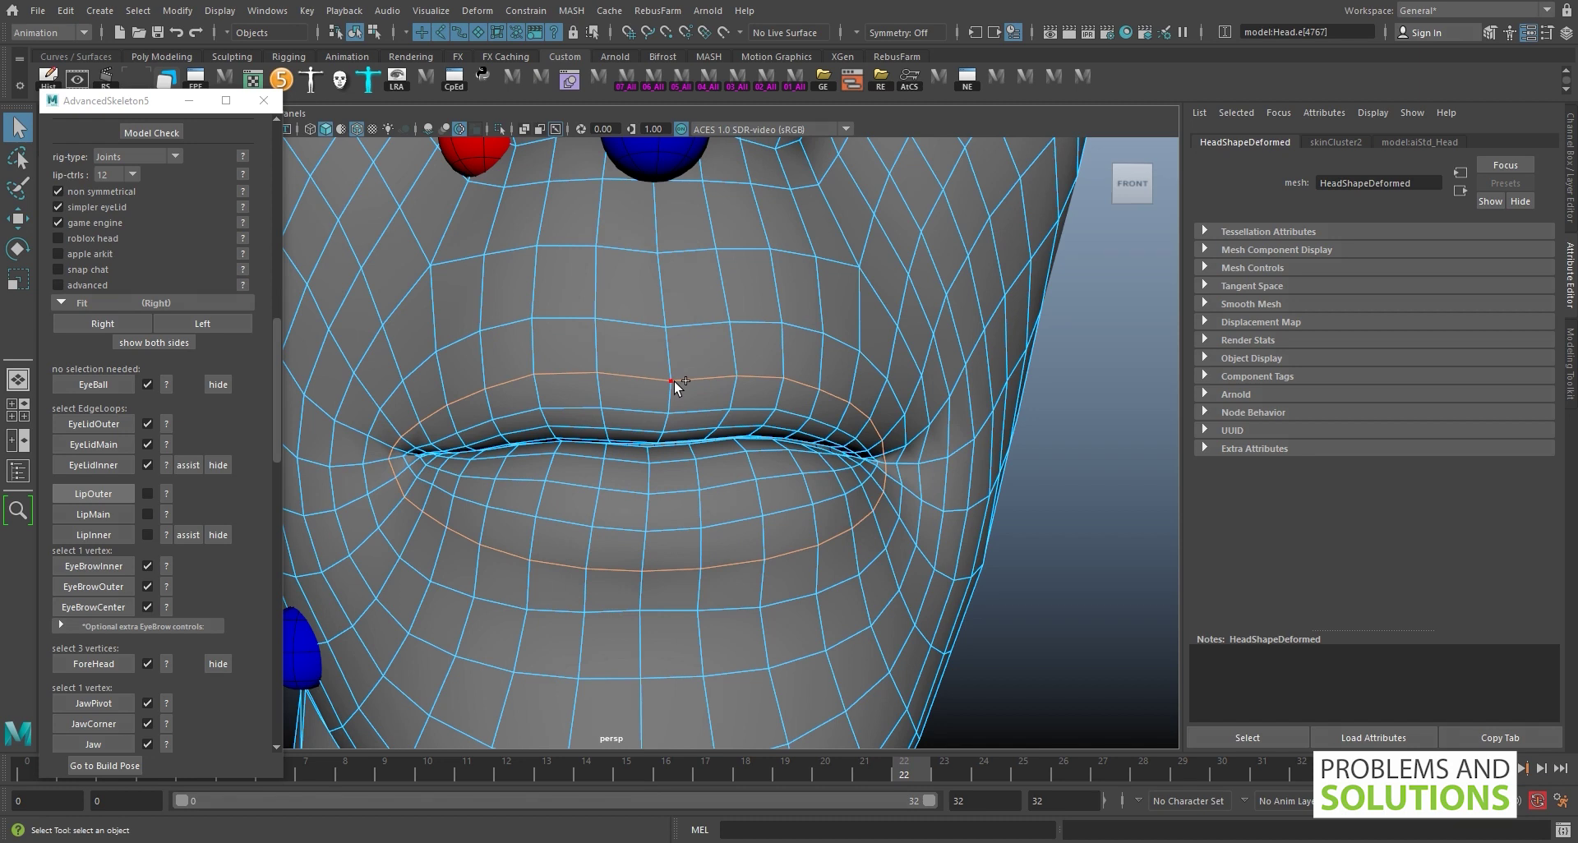
Add the upper and lower lip centre vertices and store the LipOuter fit
left_click(671, 381, "shift")
mouse_move(798, 362)
middle_mouse_down("alt")
mouse_move(836, 337)
mouse_move(758, 356)
middle_mouse_up("alt")
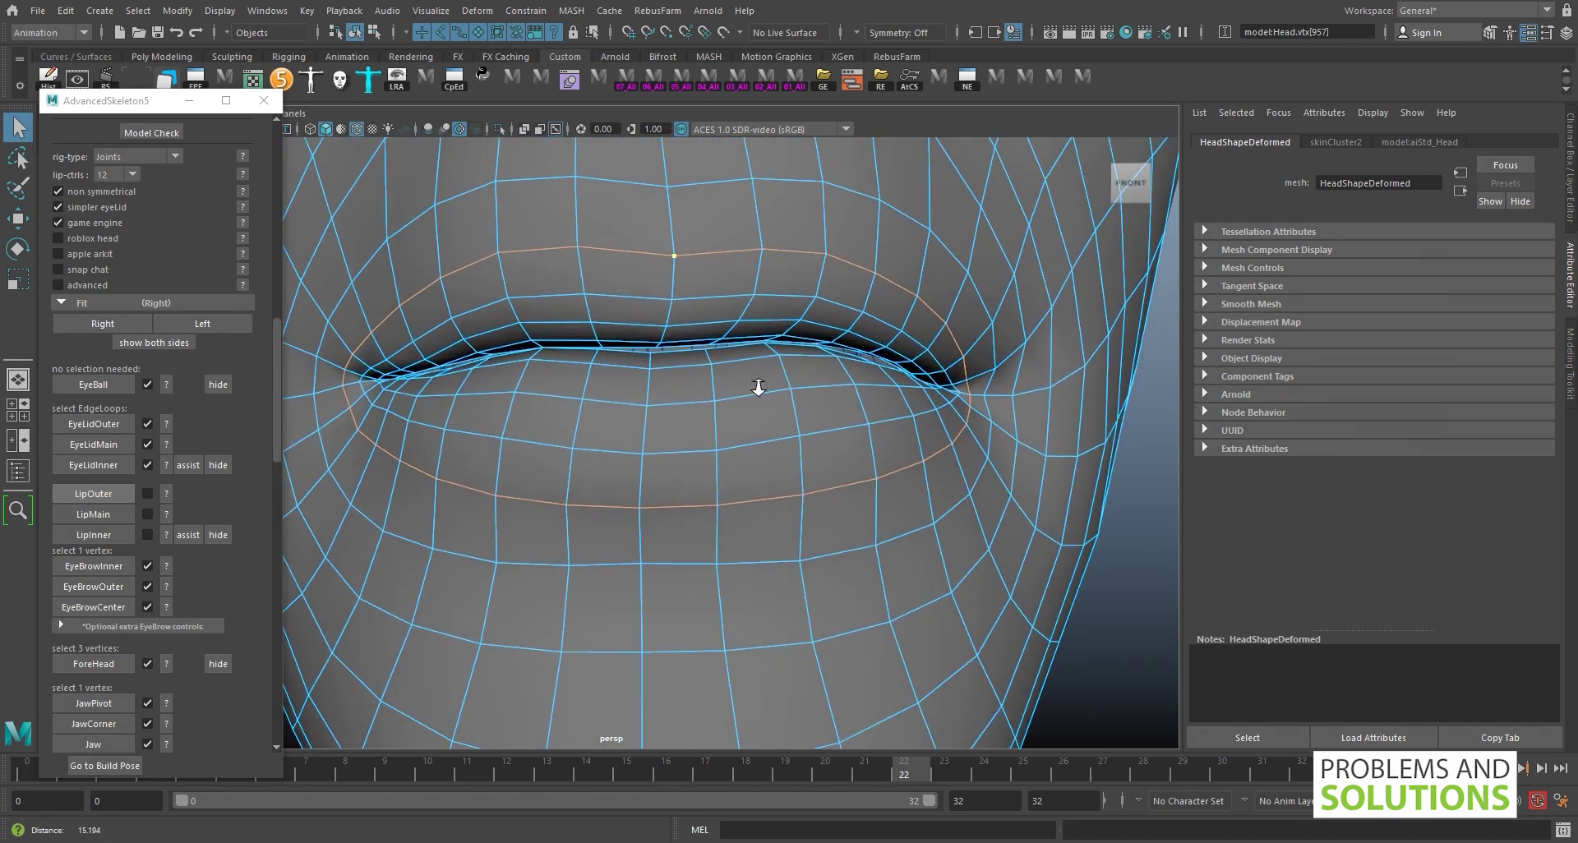
left_click(714, 539, "shift")
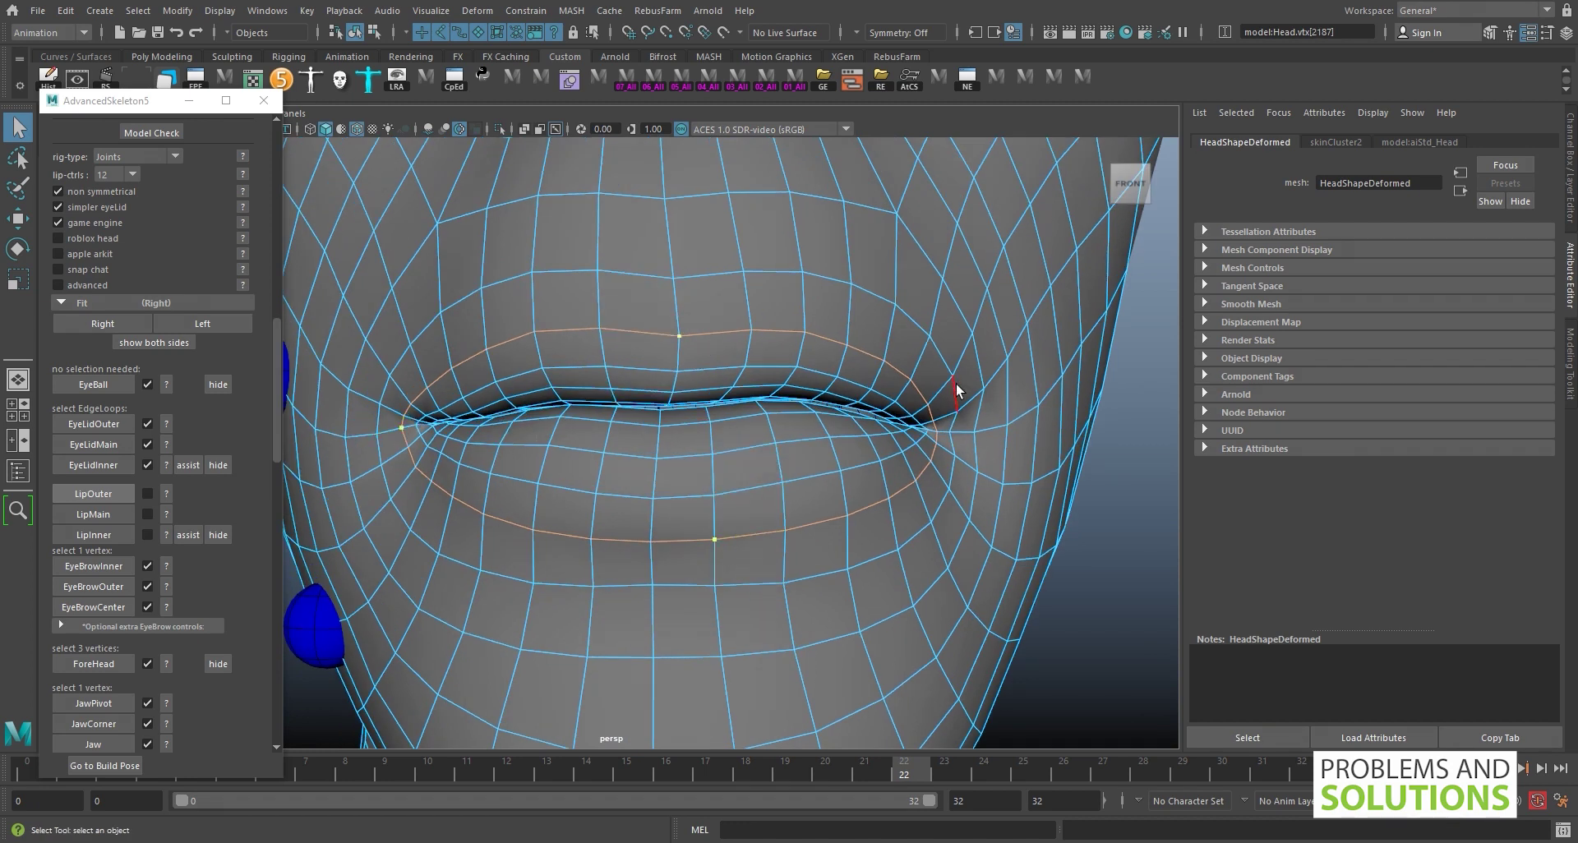
left_click(93, 494)
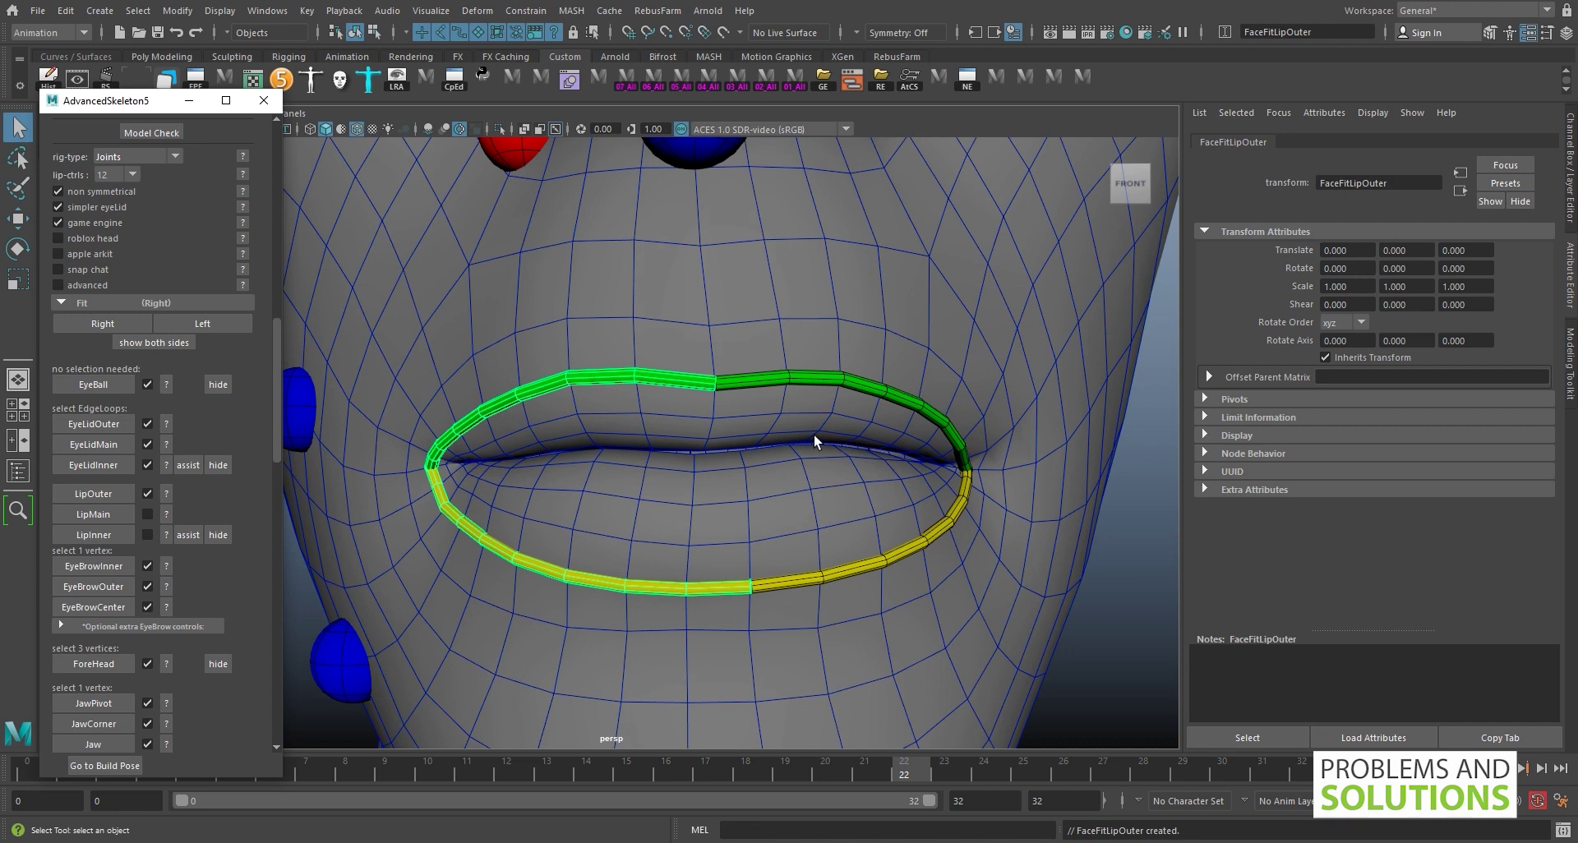
Create the LipMain and LipInner fits on the head, then rerun Build AdvancedFace
left_click(814, 442)
left_click(92, 514)
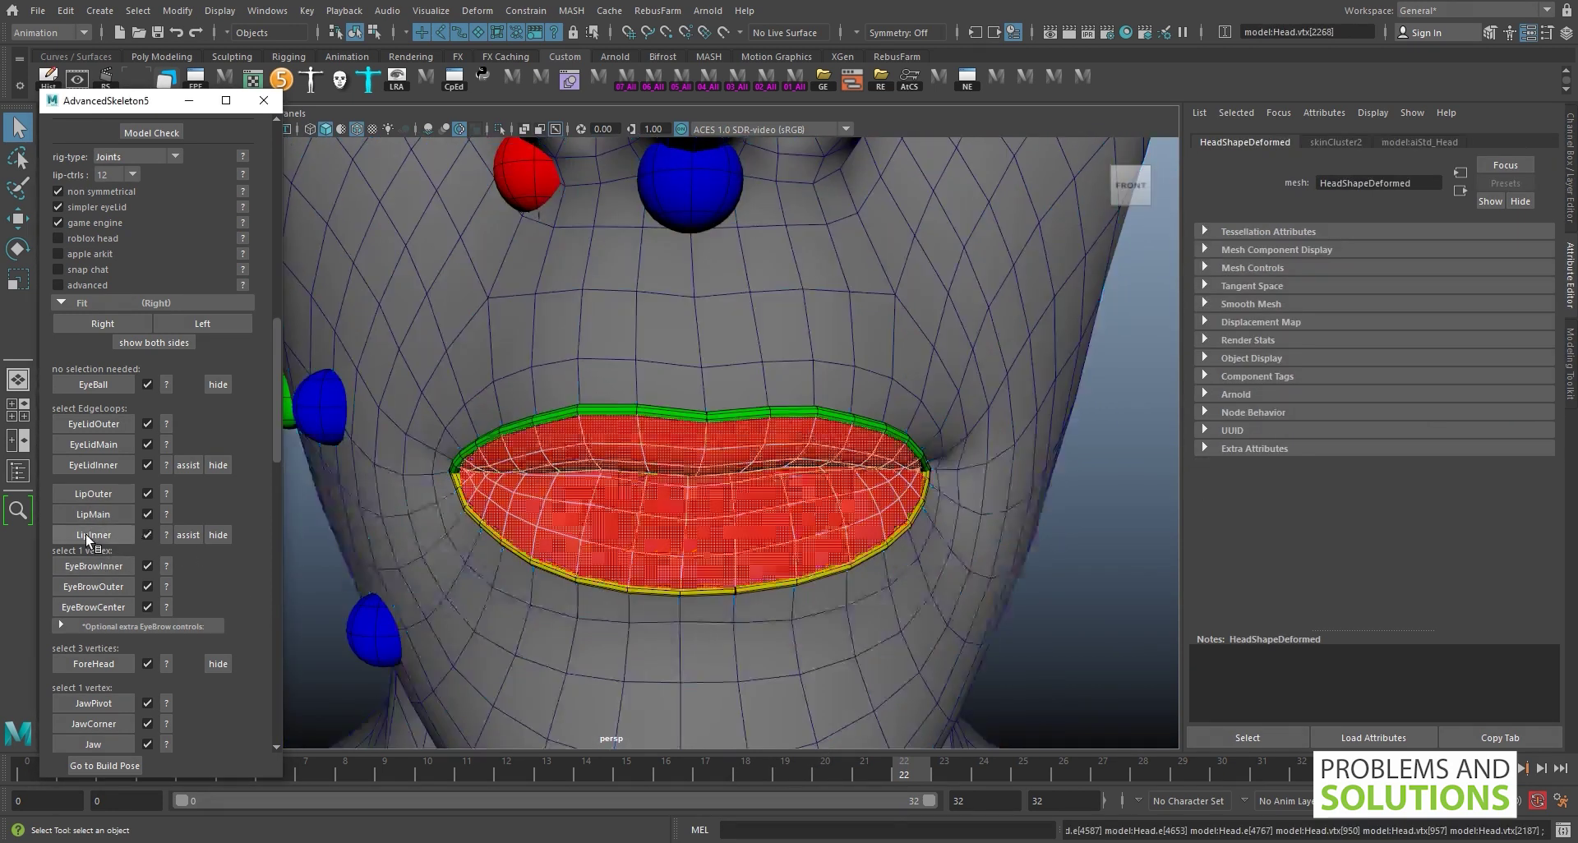
left_click(85, 536)
scroll(115, 605, "down", 5)
scroll(137, 600, "down", 5)
scroll(223, 584, "down", 5)
left_click(194, 443)
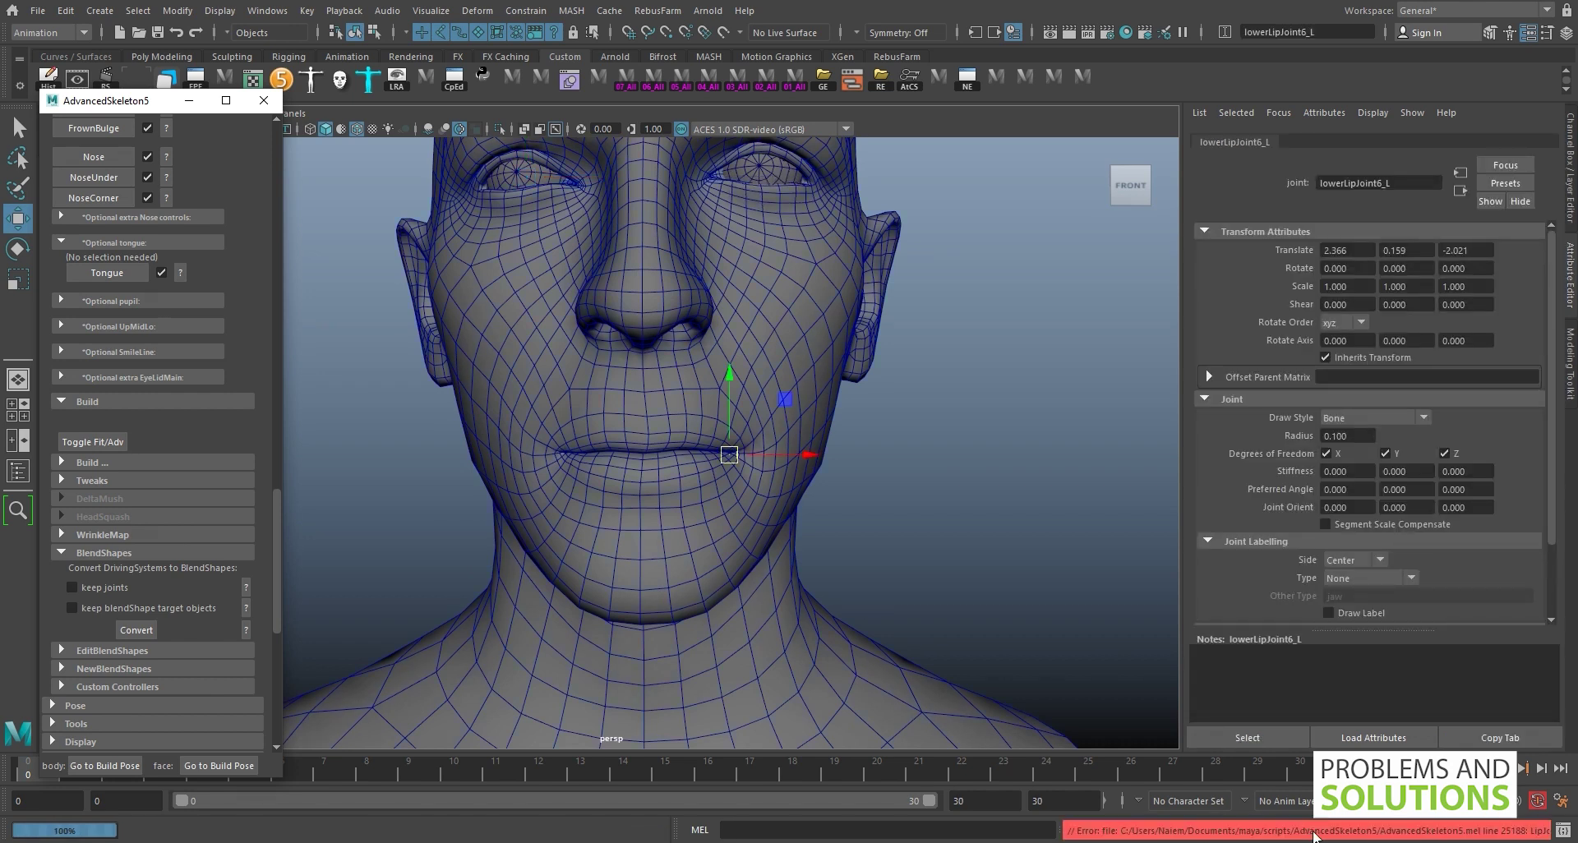
left_click(1551, 834)
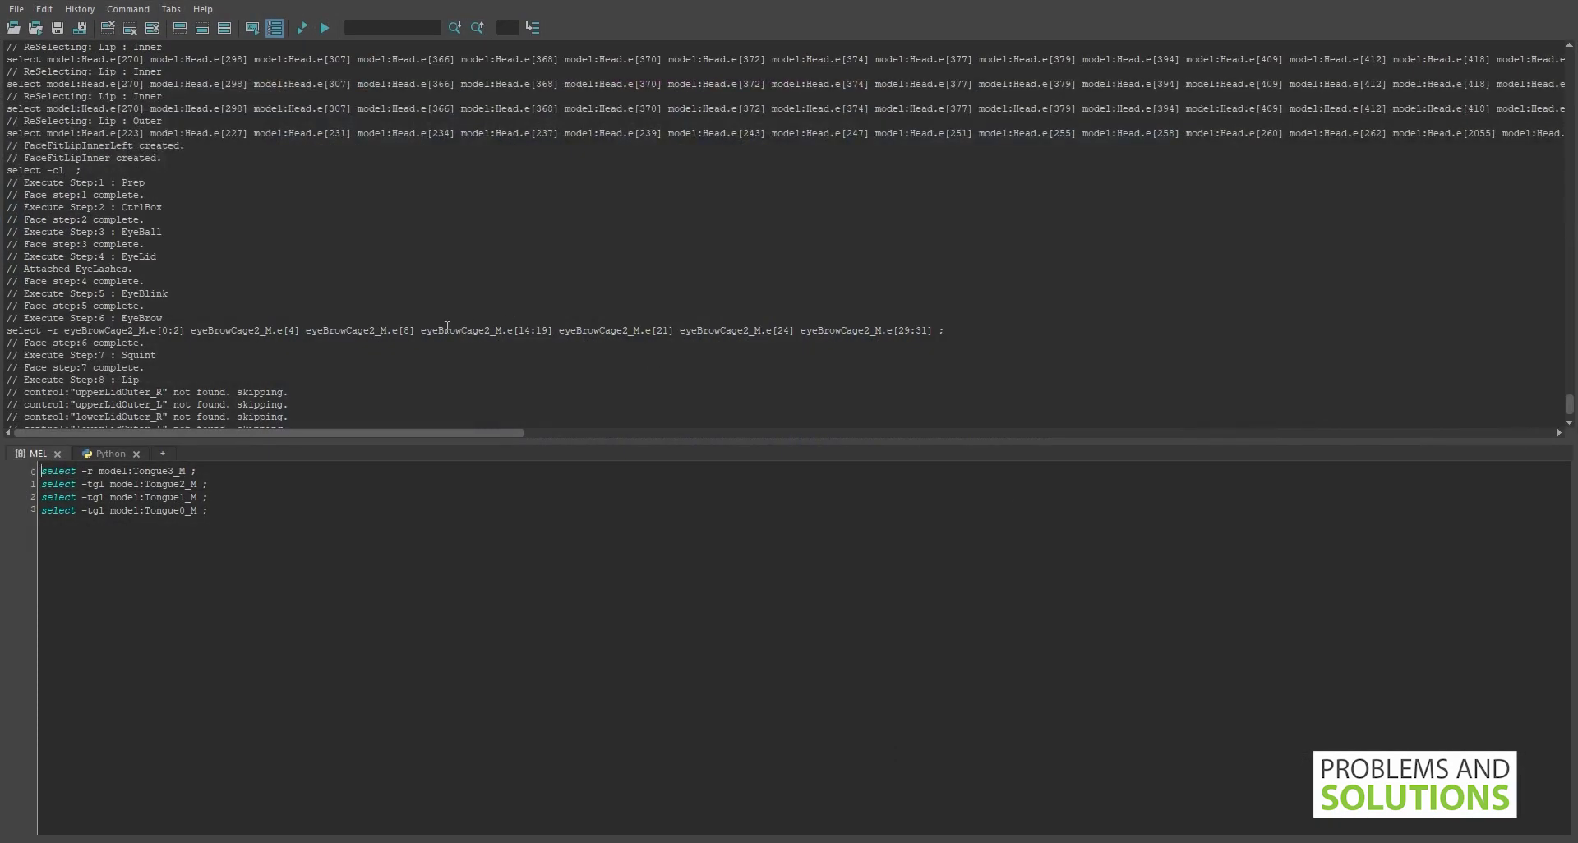
scroll(446, 327, "down", 2)
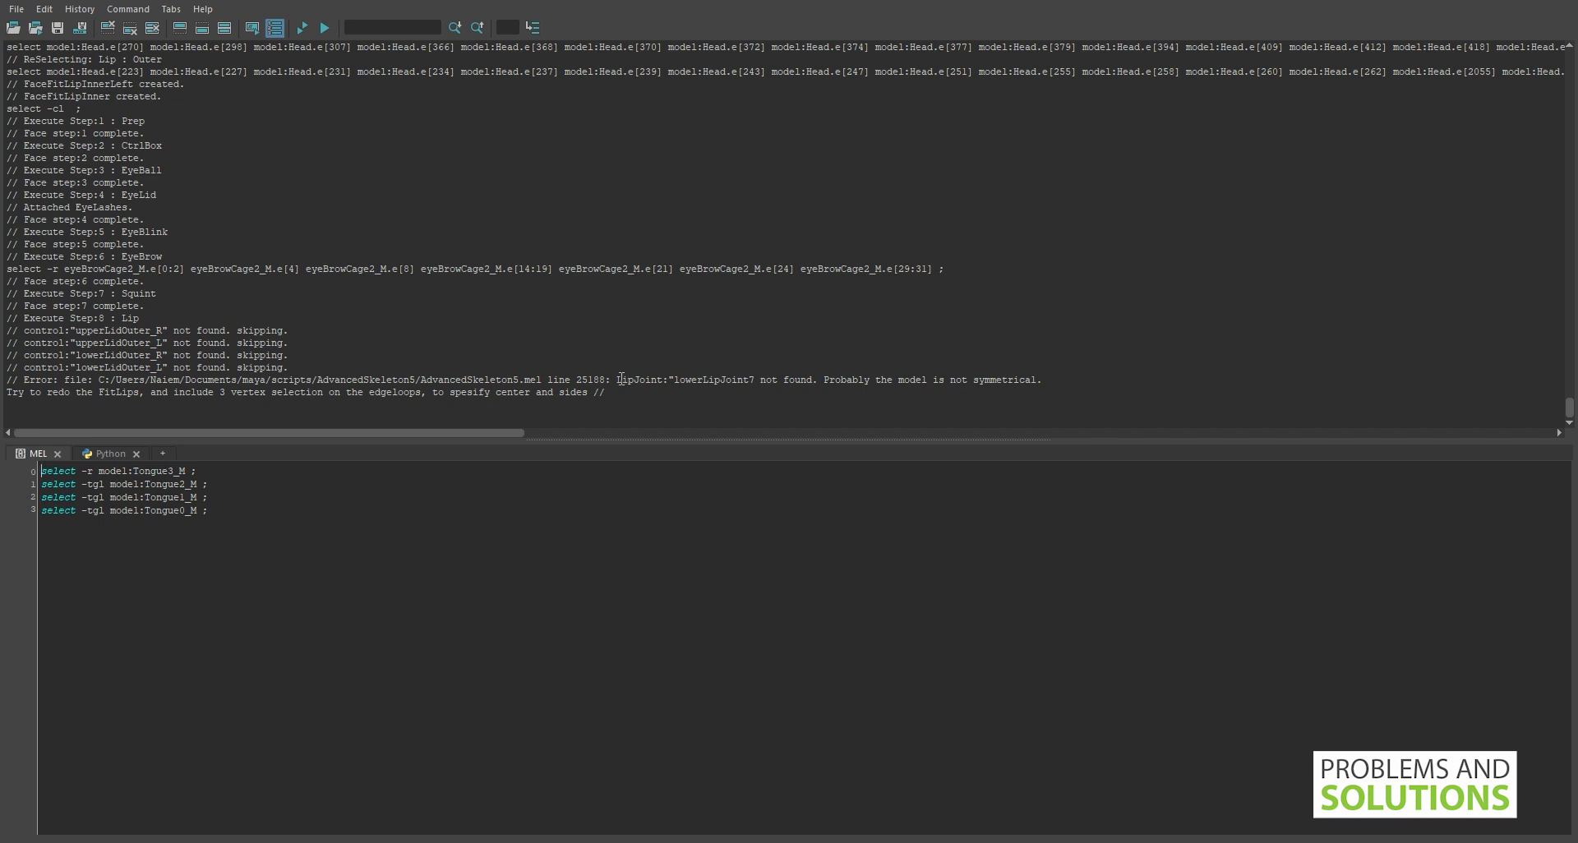
left_click_drag(619, 379, 1048, 379)
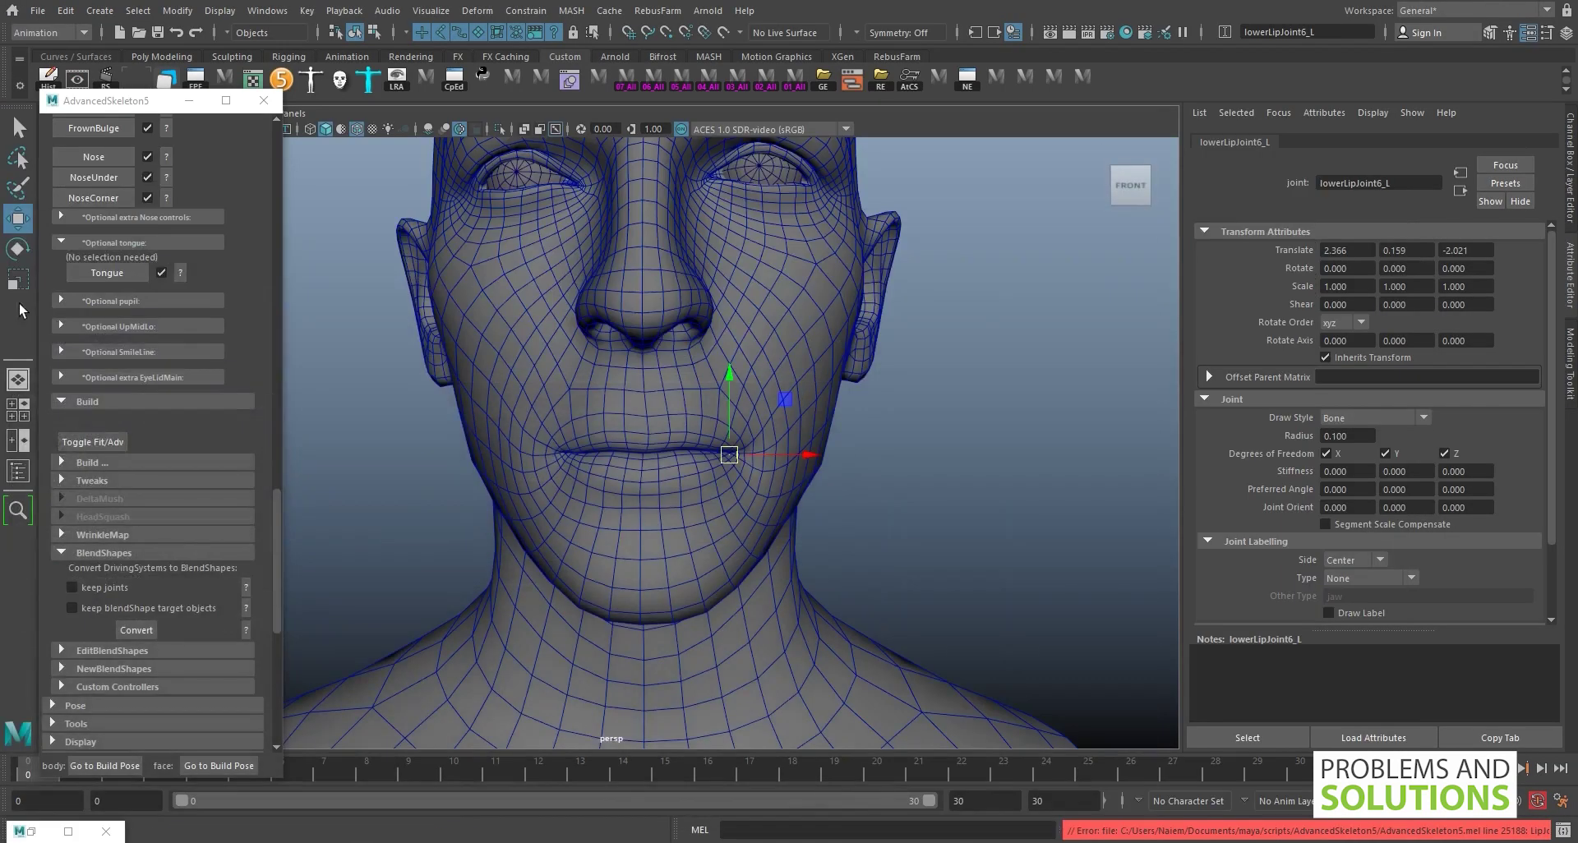
scroll(135, 471, "up", 3)
scroll(135, 466, "up", 5)
scroll(136, 463, "up", 5)
scroll(124, 485, "up", 4)
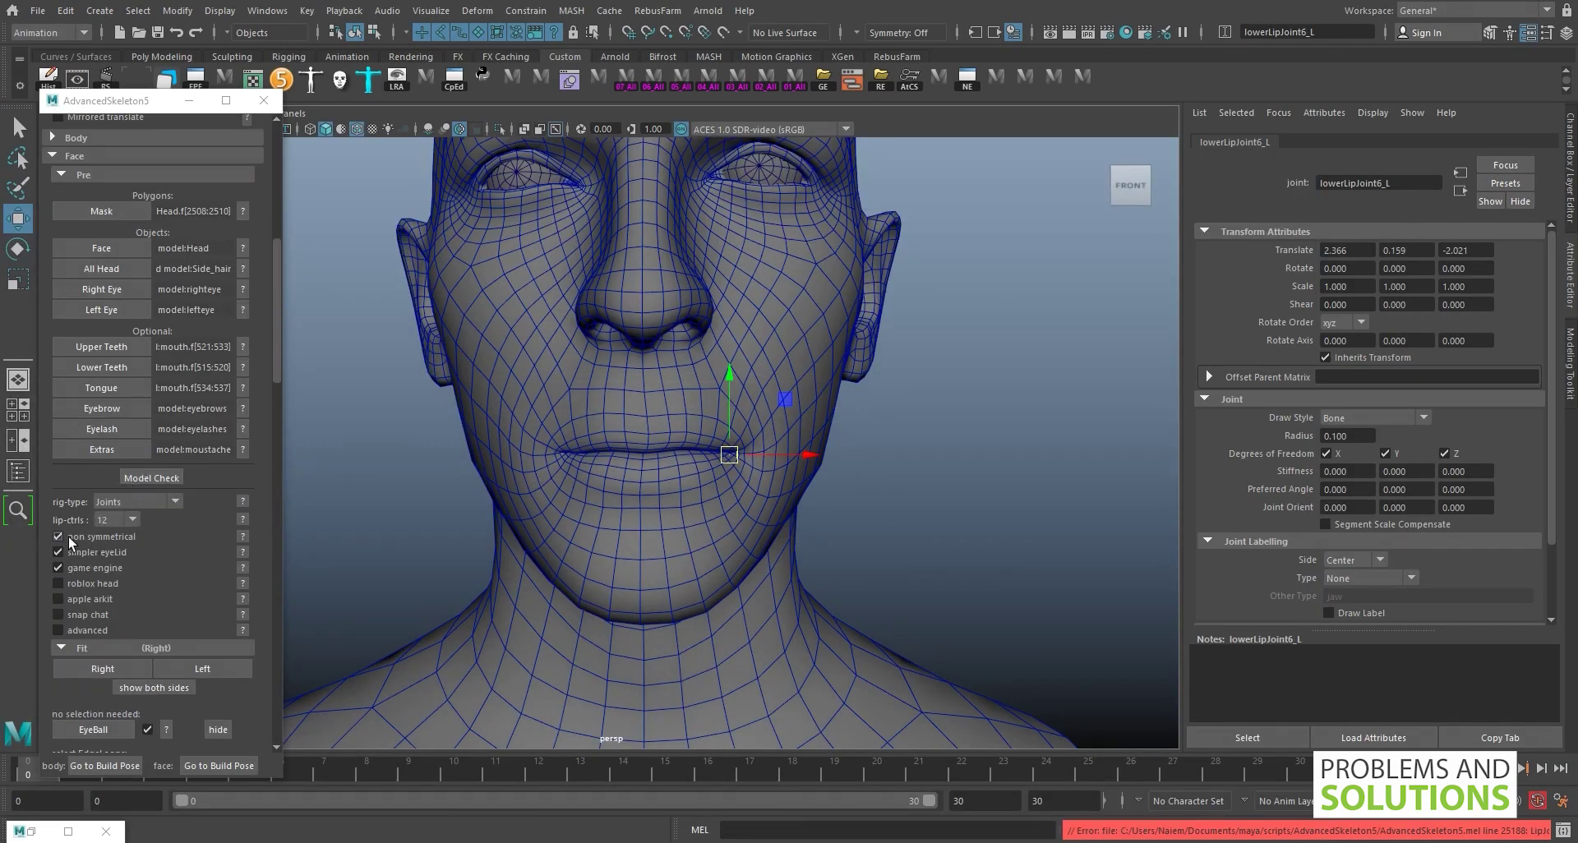
Recall the stored LipOuter edge loop on the head and frame it
scroll(133, 535, "down", 5)
scroll(157, 546, "down", 5)
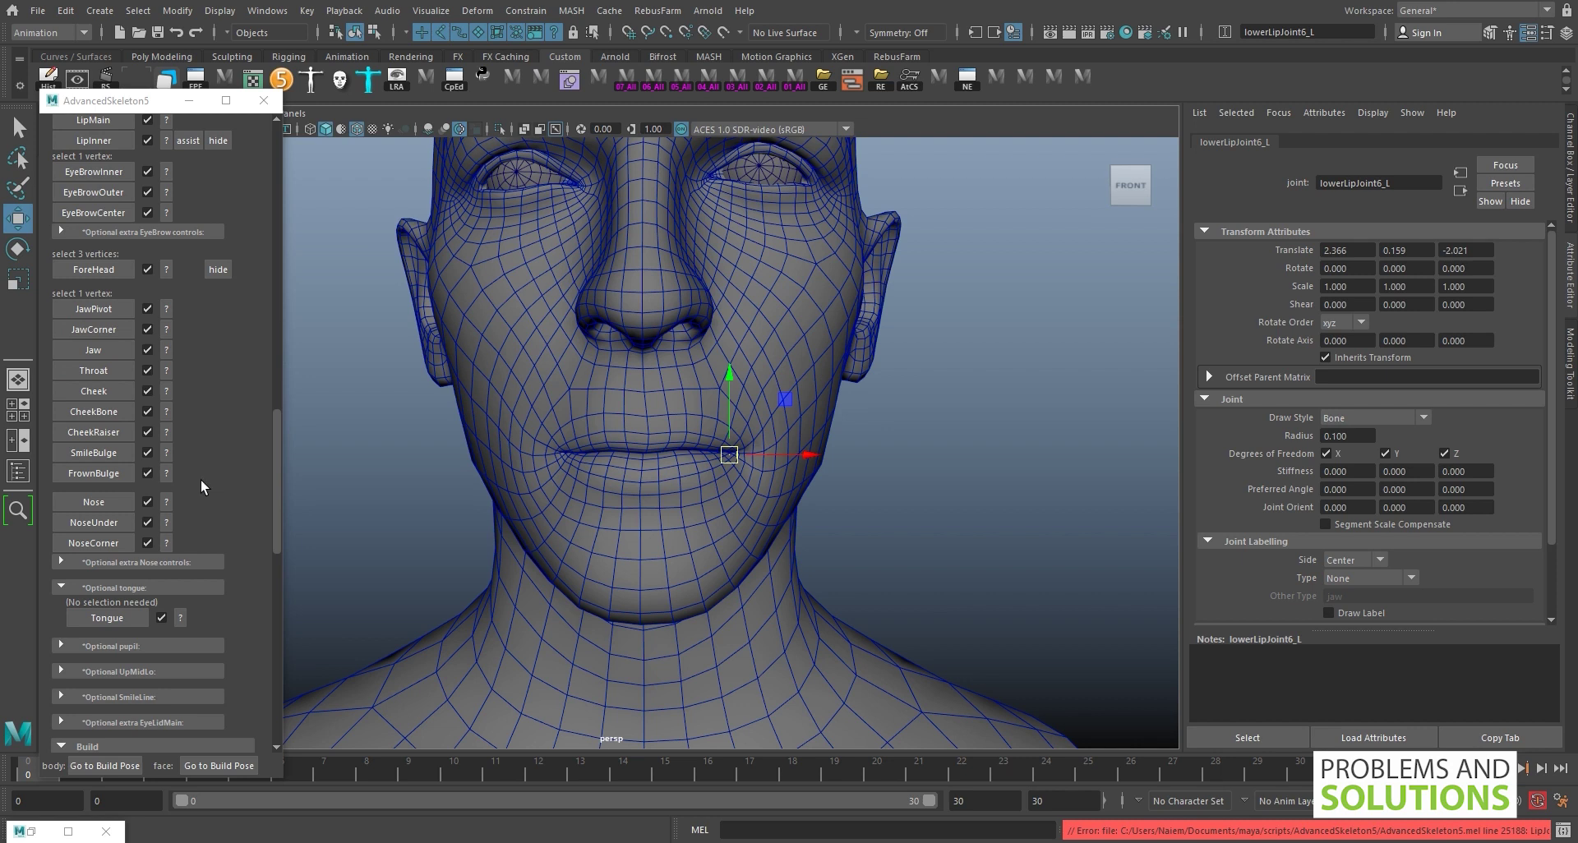
scroll(165, 444, "up", 4)
left_click(107, 395)
key("f")
Pan and tumble around the mouth to inspect the loop's centre and corner vertices
scroll(688, 436, "up", 2)
middle_click_drag(704, 454, 757, 427, "alt")
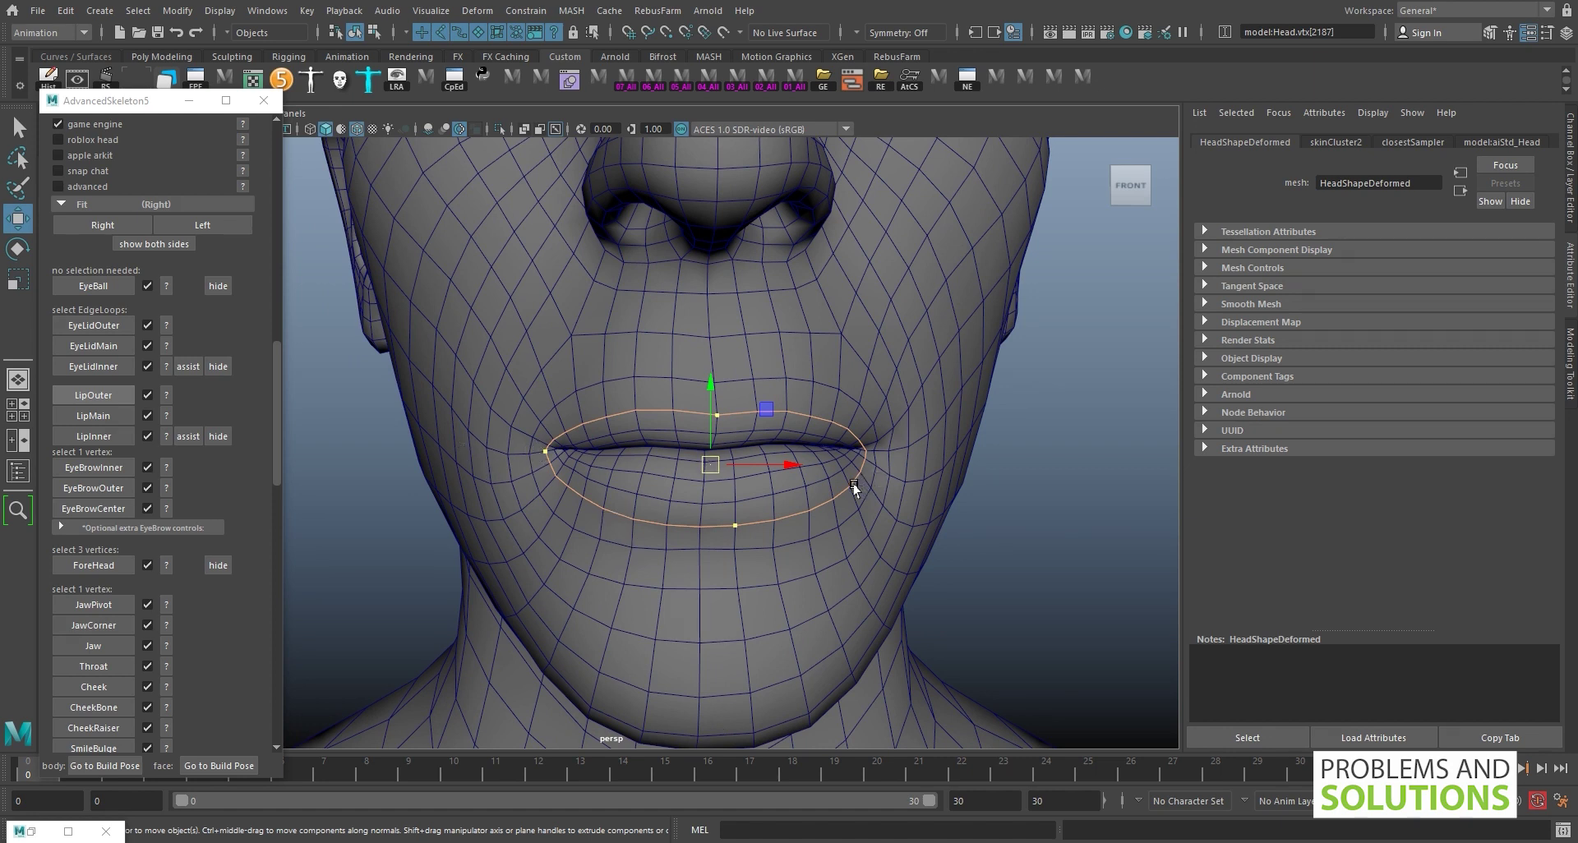
scroll(863, 486, "up", 3)
scroll(880, 469, "up", 1)
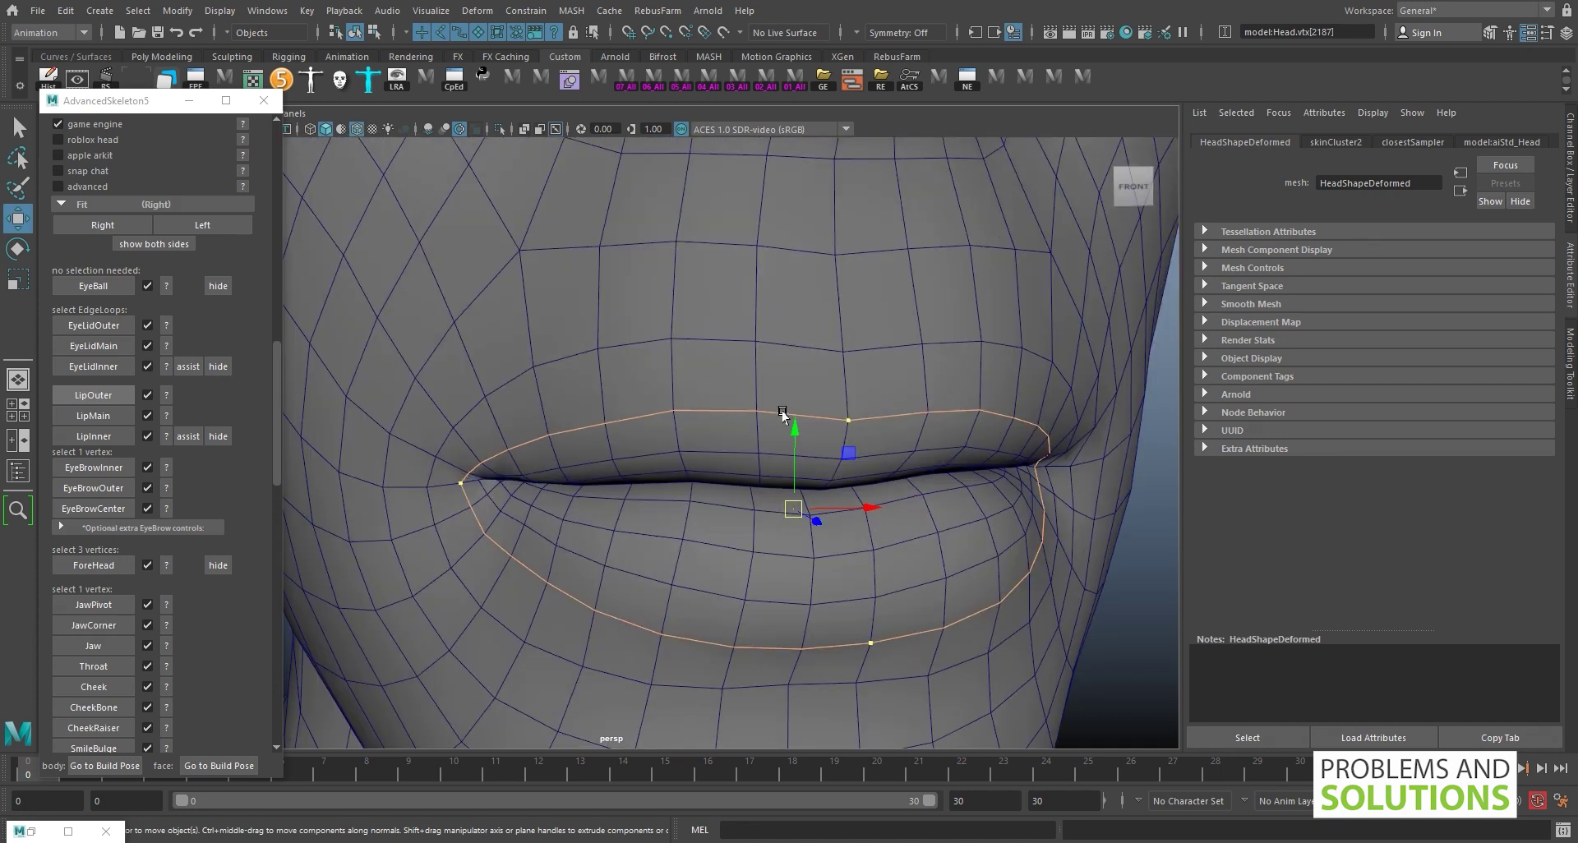
scroll(772, 432, "up", 1)
scroll(776, 452, "up", 1)
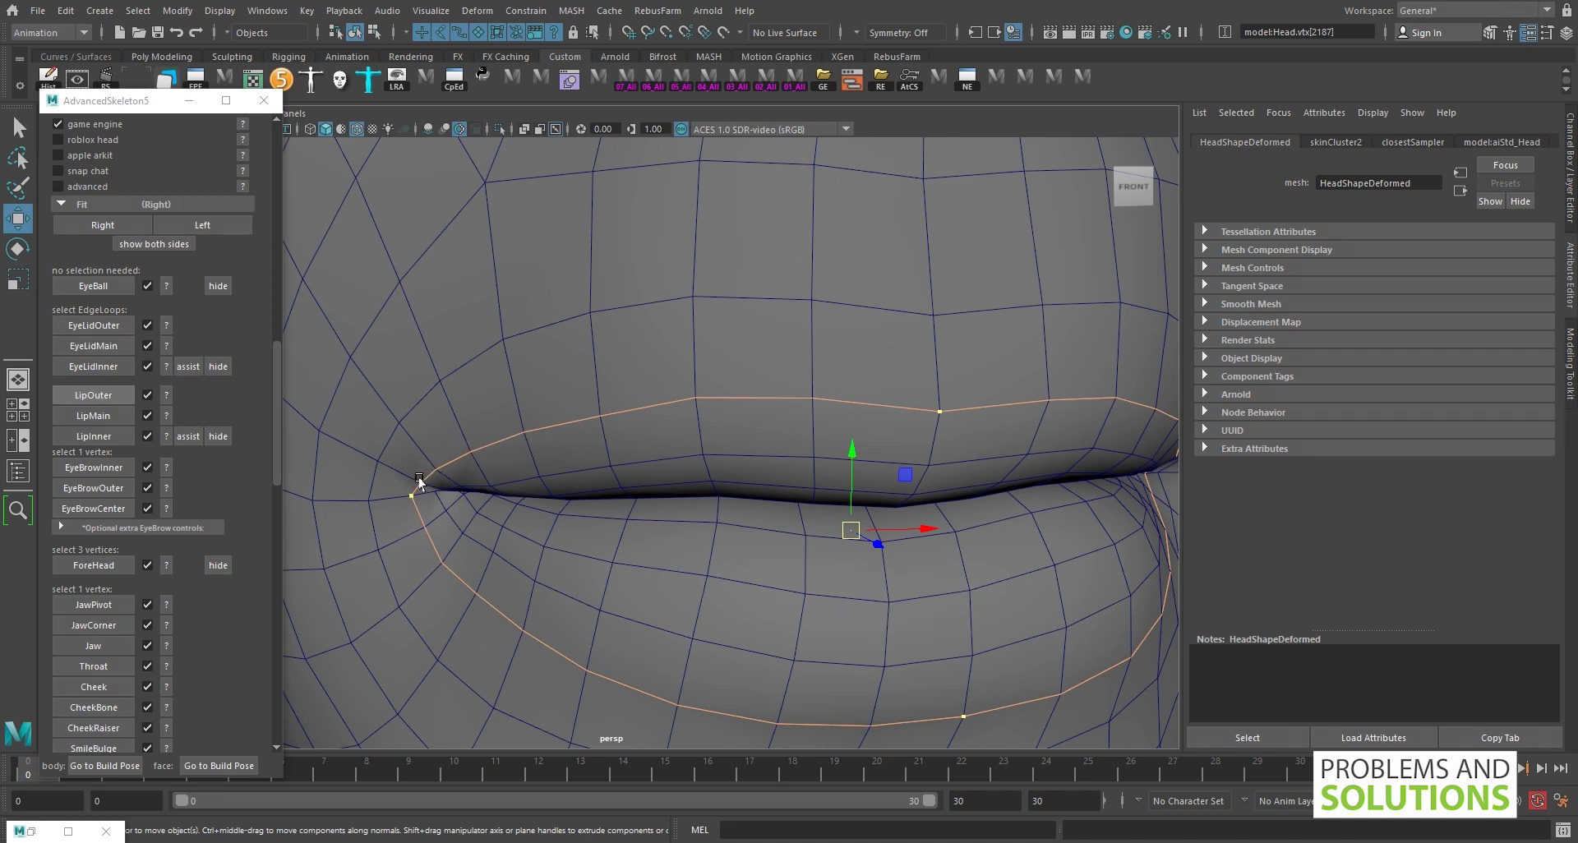
key("f")
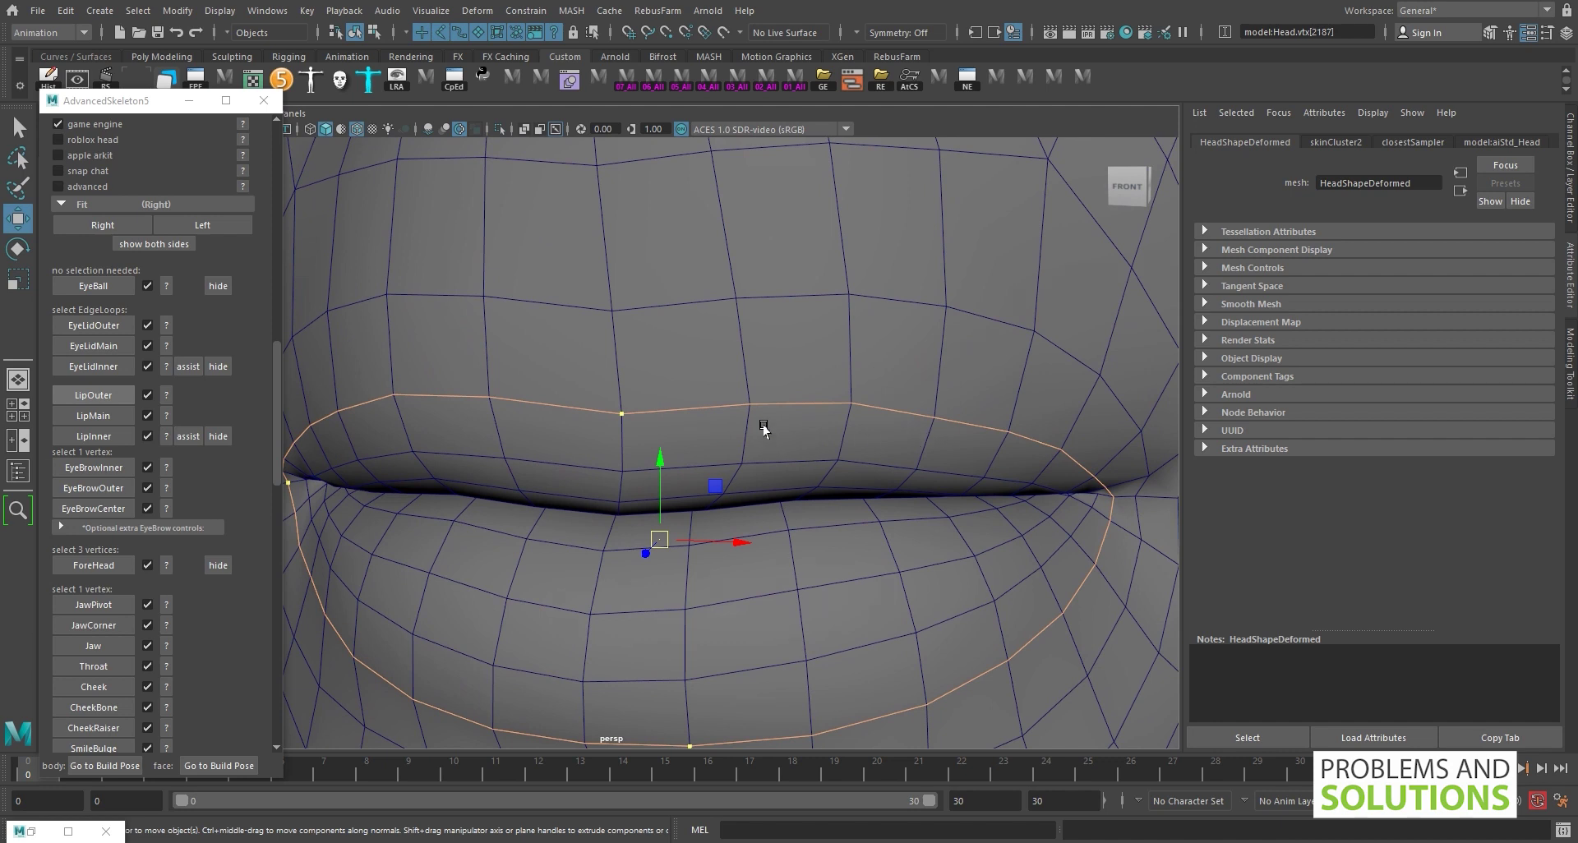
middle_click_drag(764, 427, 592, 419, "alt")
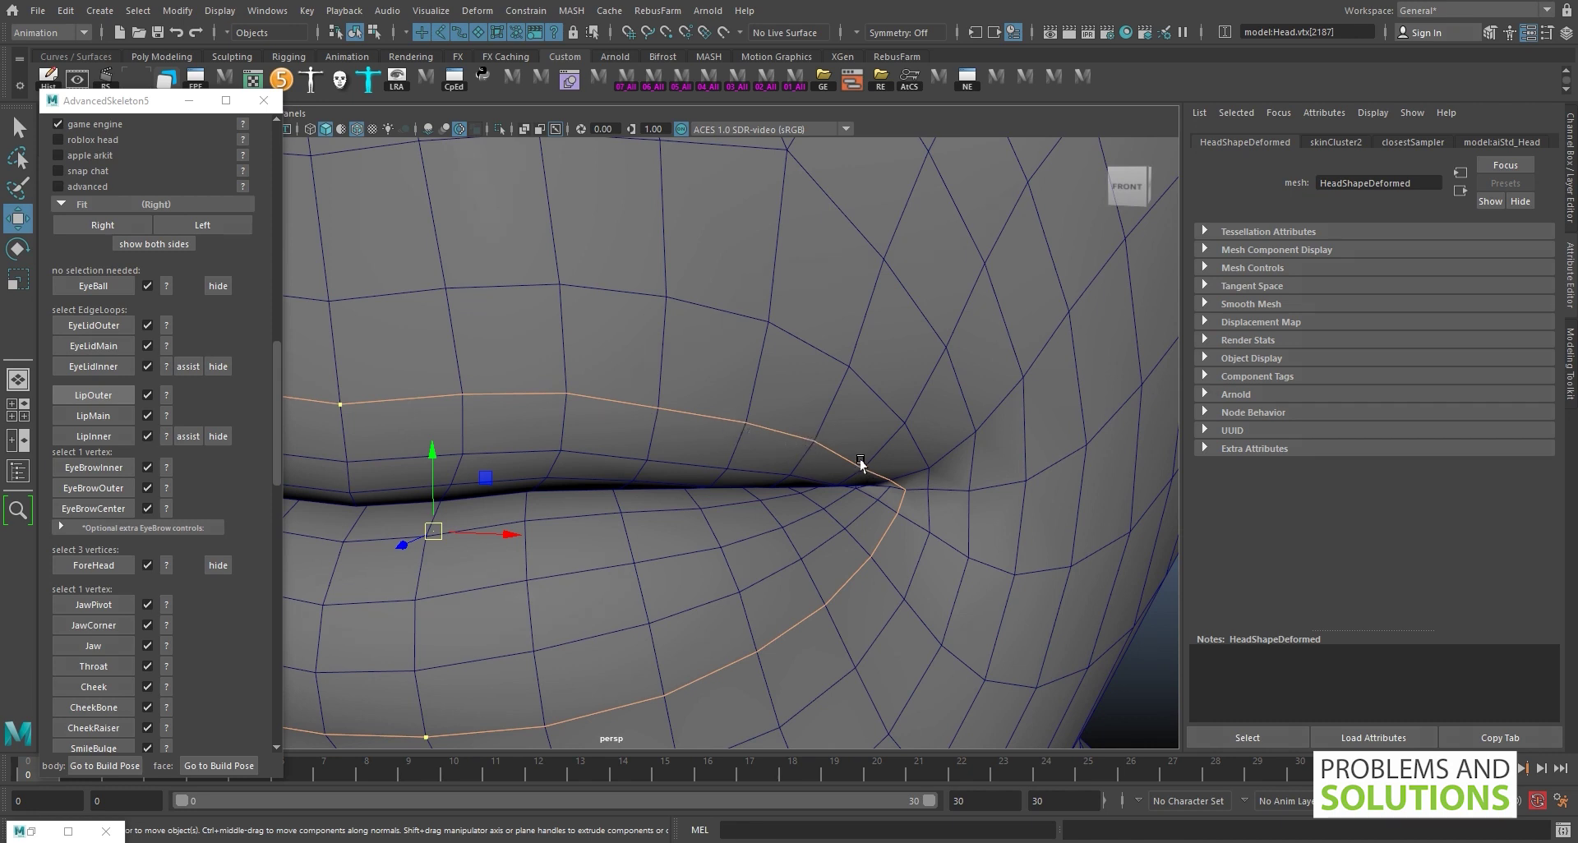
mouse_move(920, 441)
left_mouse_down("alt")
mouse_move(927, 430)
mouse_move(896, 422)
left_mouse_up("alt")
key("f")
scroll(768, 504, "up", 2)
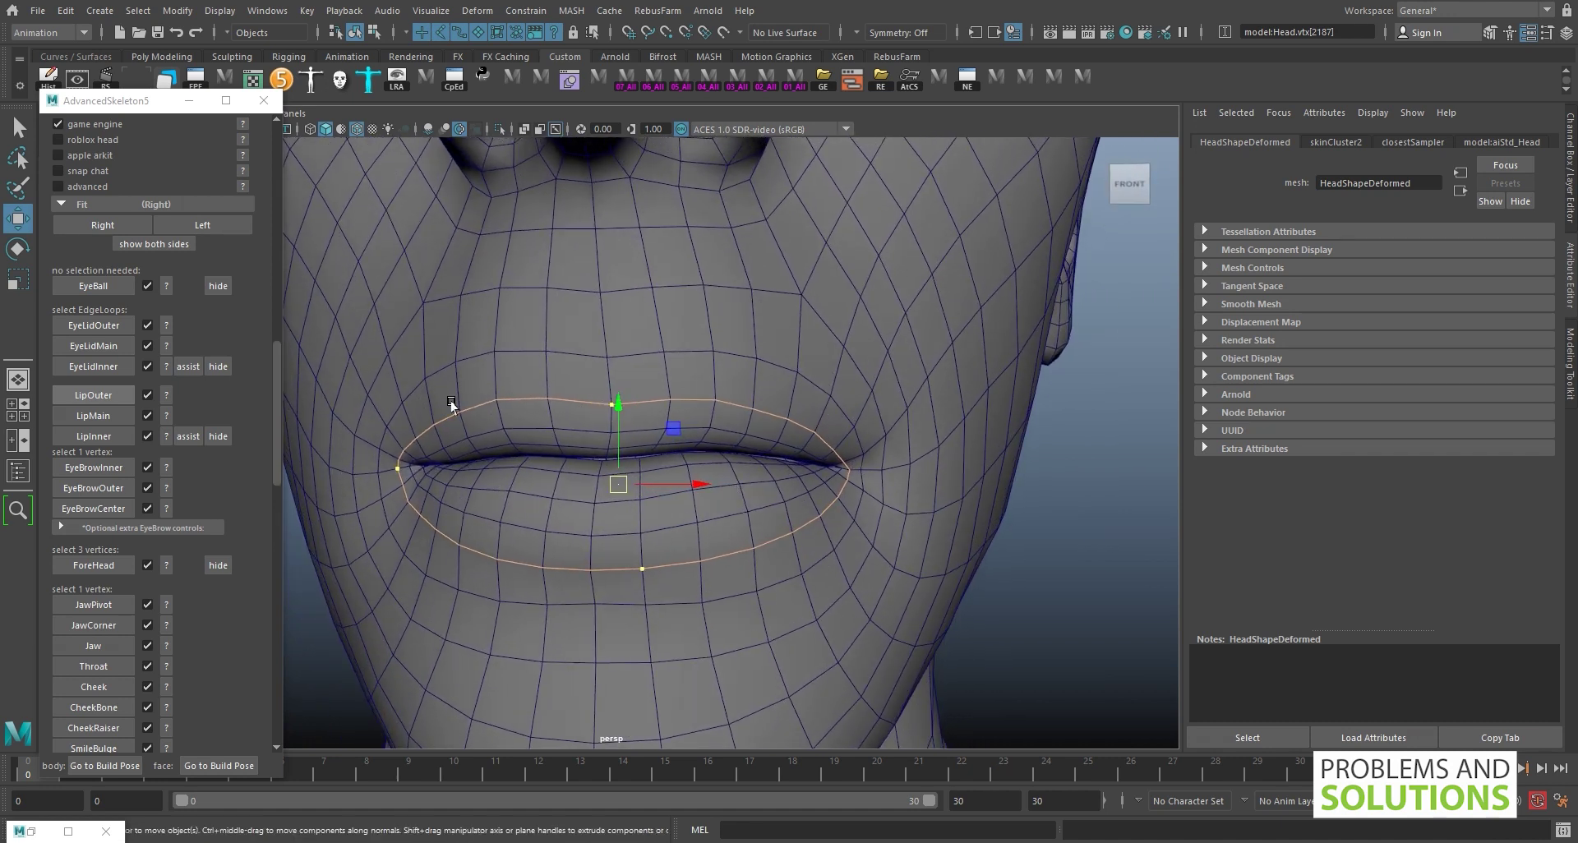
scroll(814, 394, "up", 3)
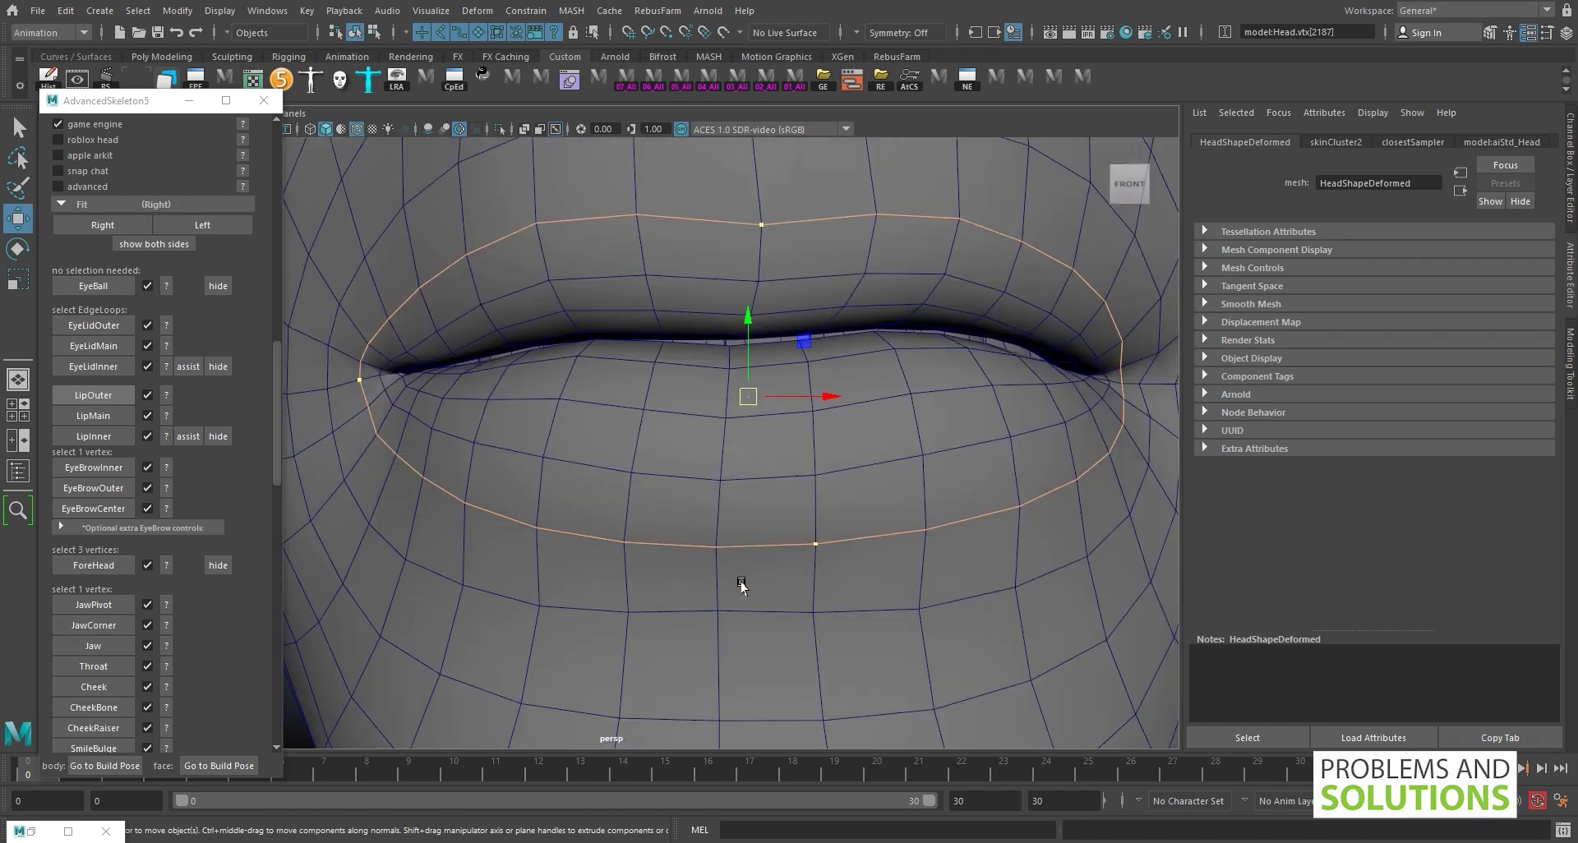
middle_click_drag(600, 580, 777, 547, "alt")
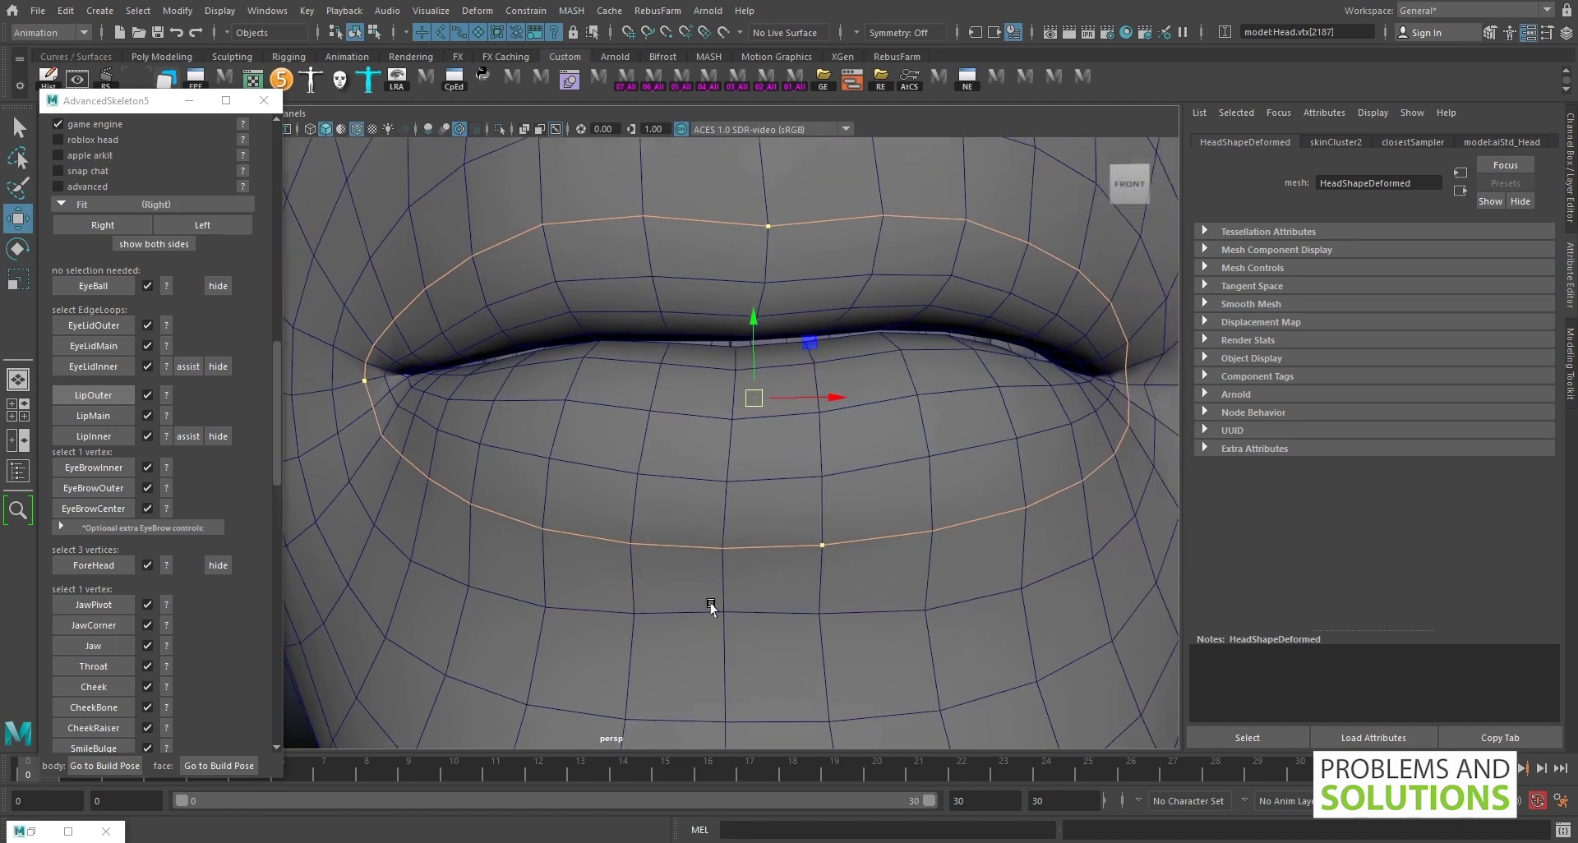
middle_click_drag(708, 606, 585, 617, "alt")
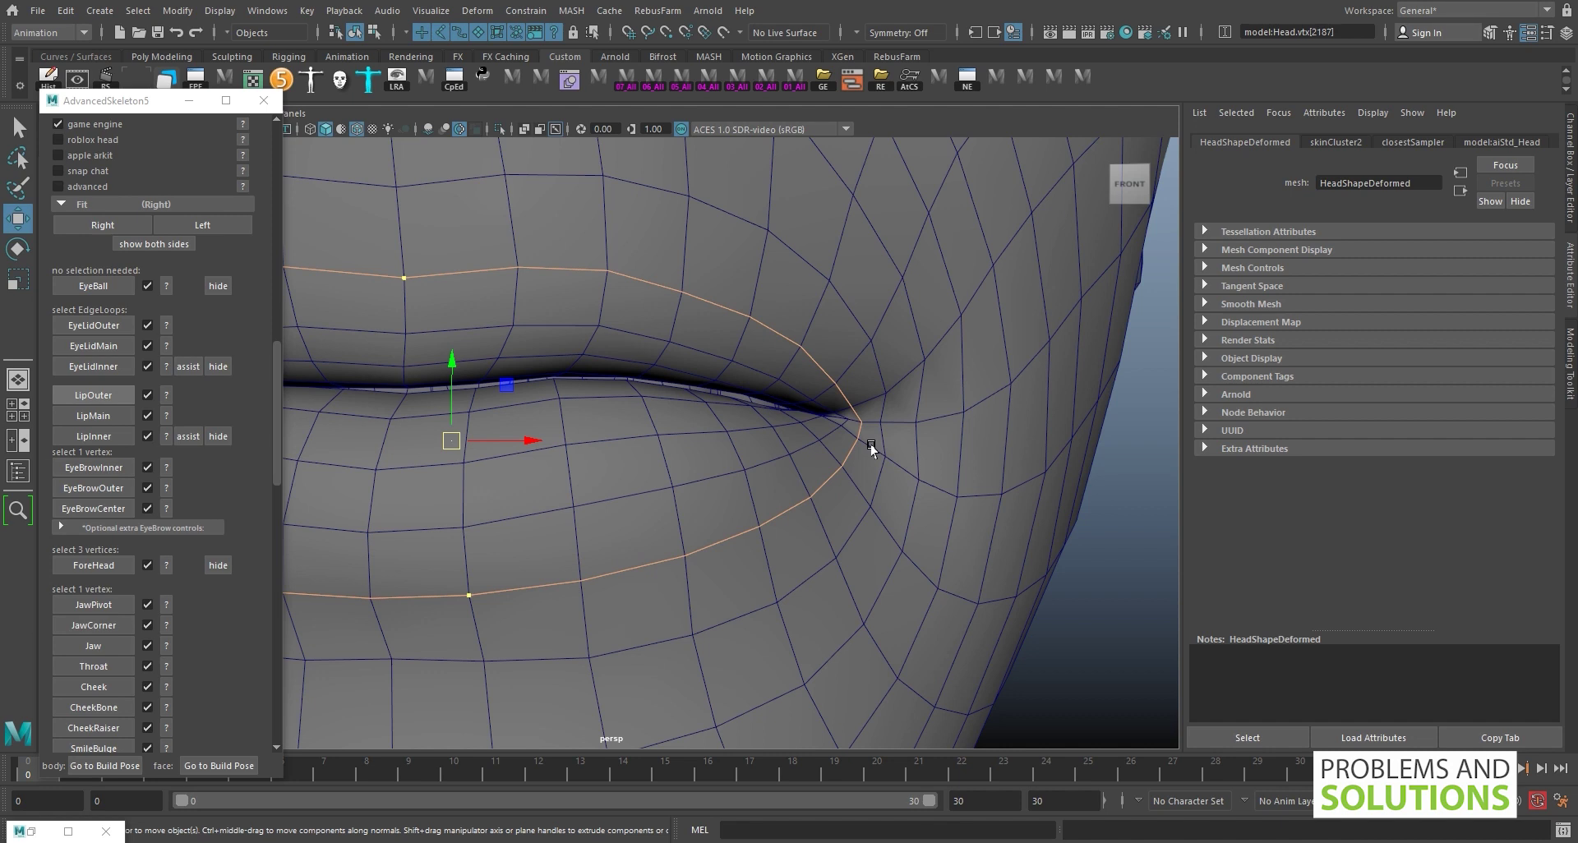
middle_click_drag(859, 523, 882, 576, "alt")
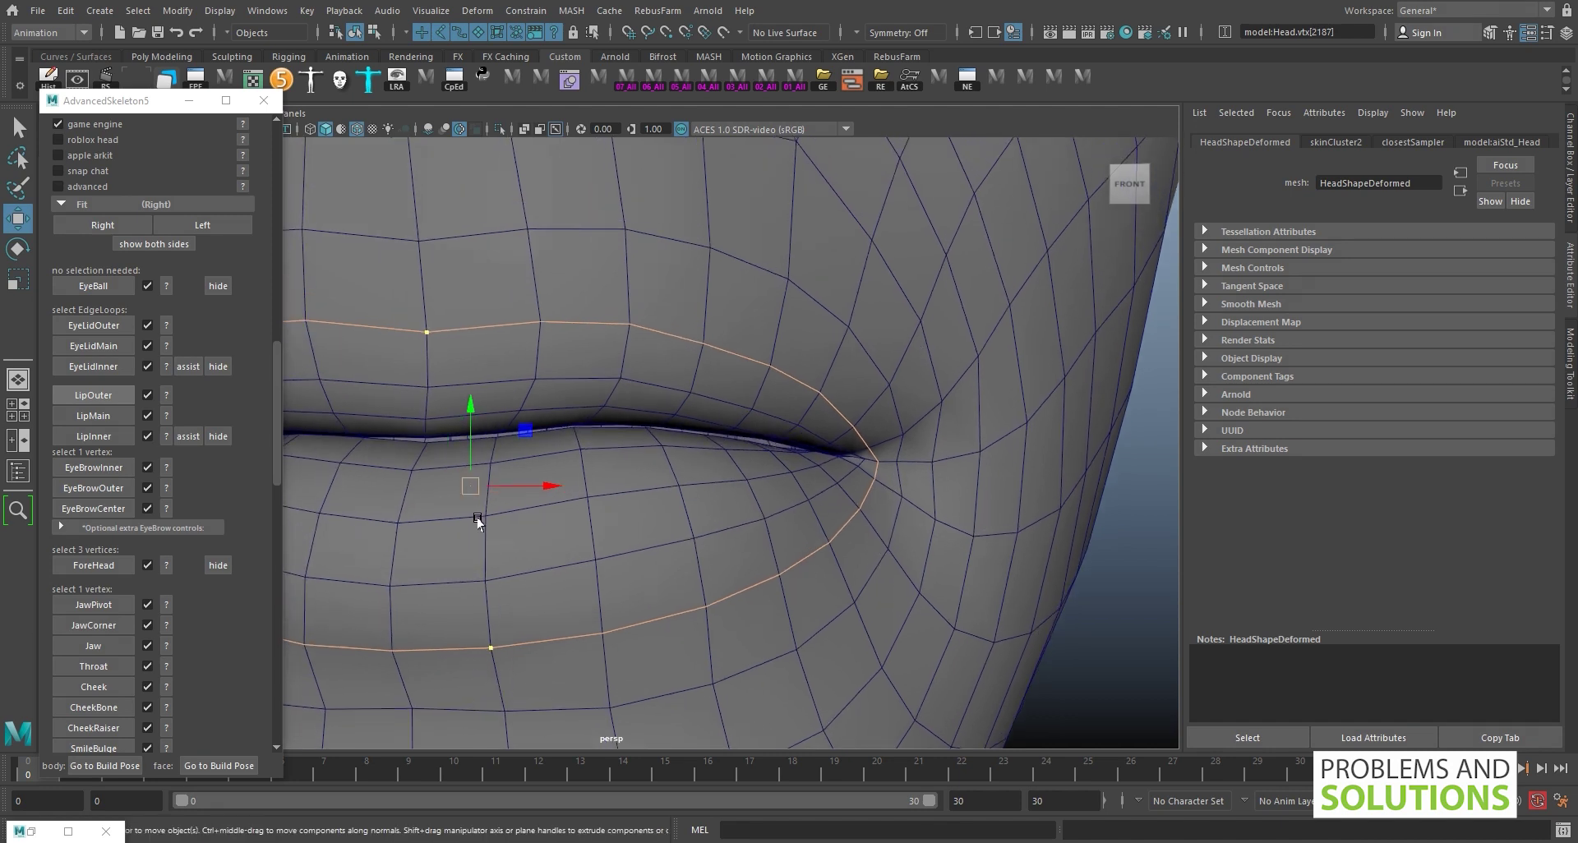
scroll(859, 557, "down", 4)
mouse_move(740, 522)
middle_mouse_down("alt")
mouse_move(893, 523)
mouse_move(862, 552)
middle_mouse_up("alt")
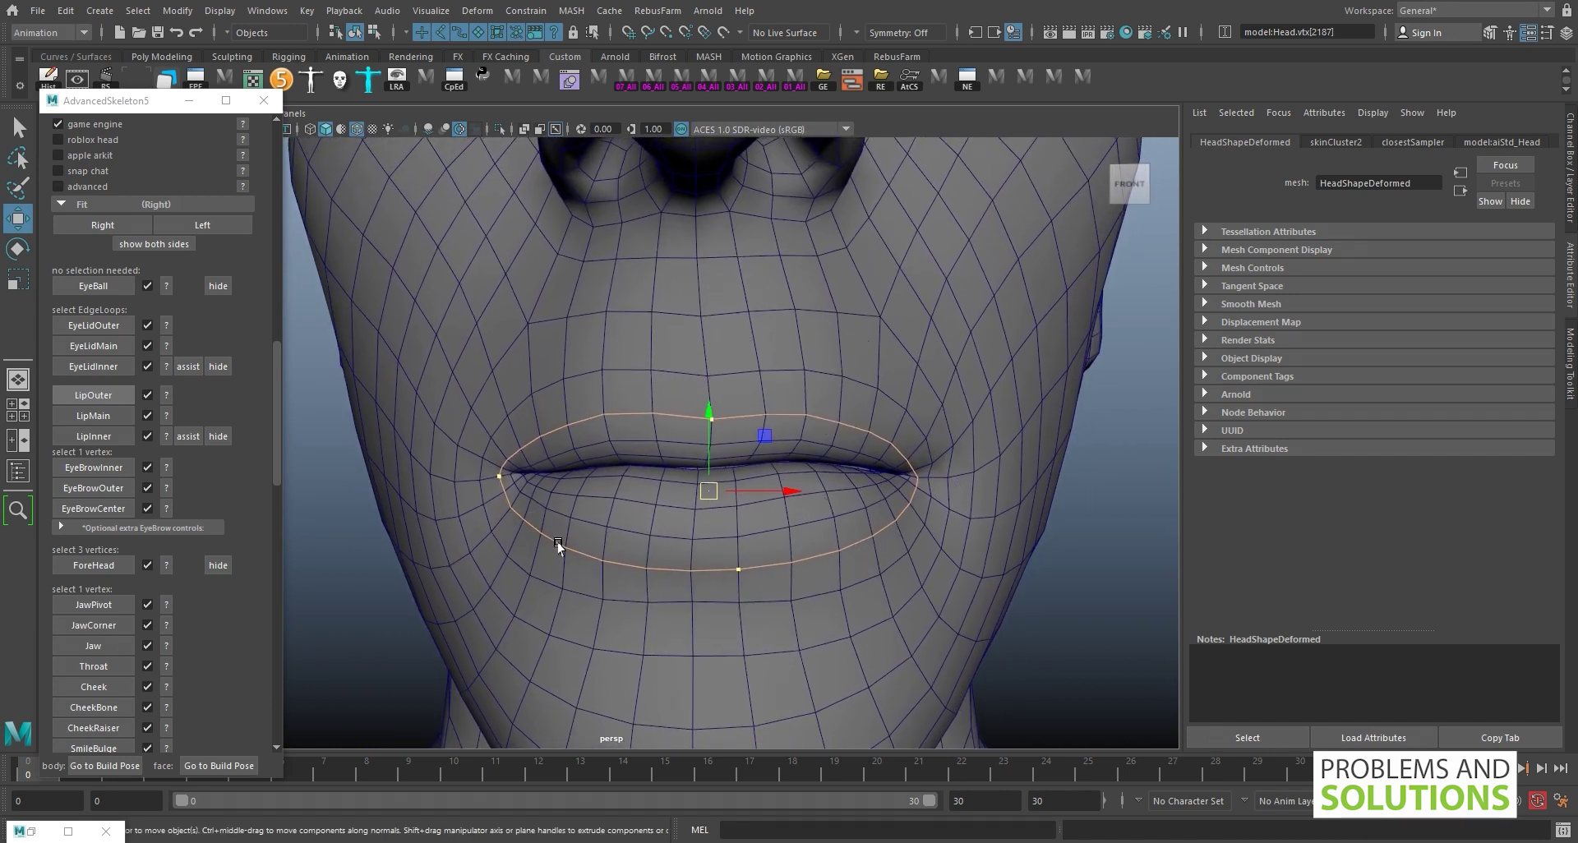
middle_click_drag(672, 462, 681, 394, "alt")
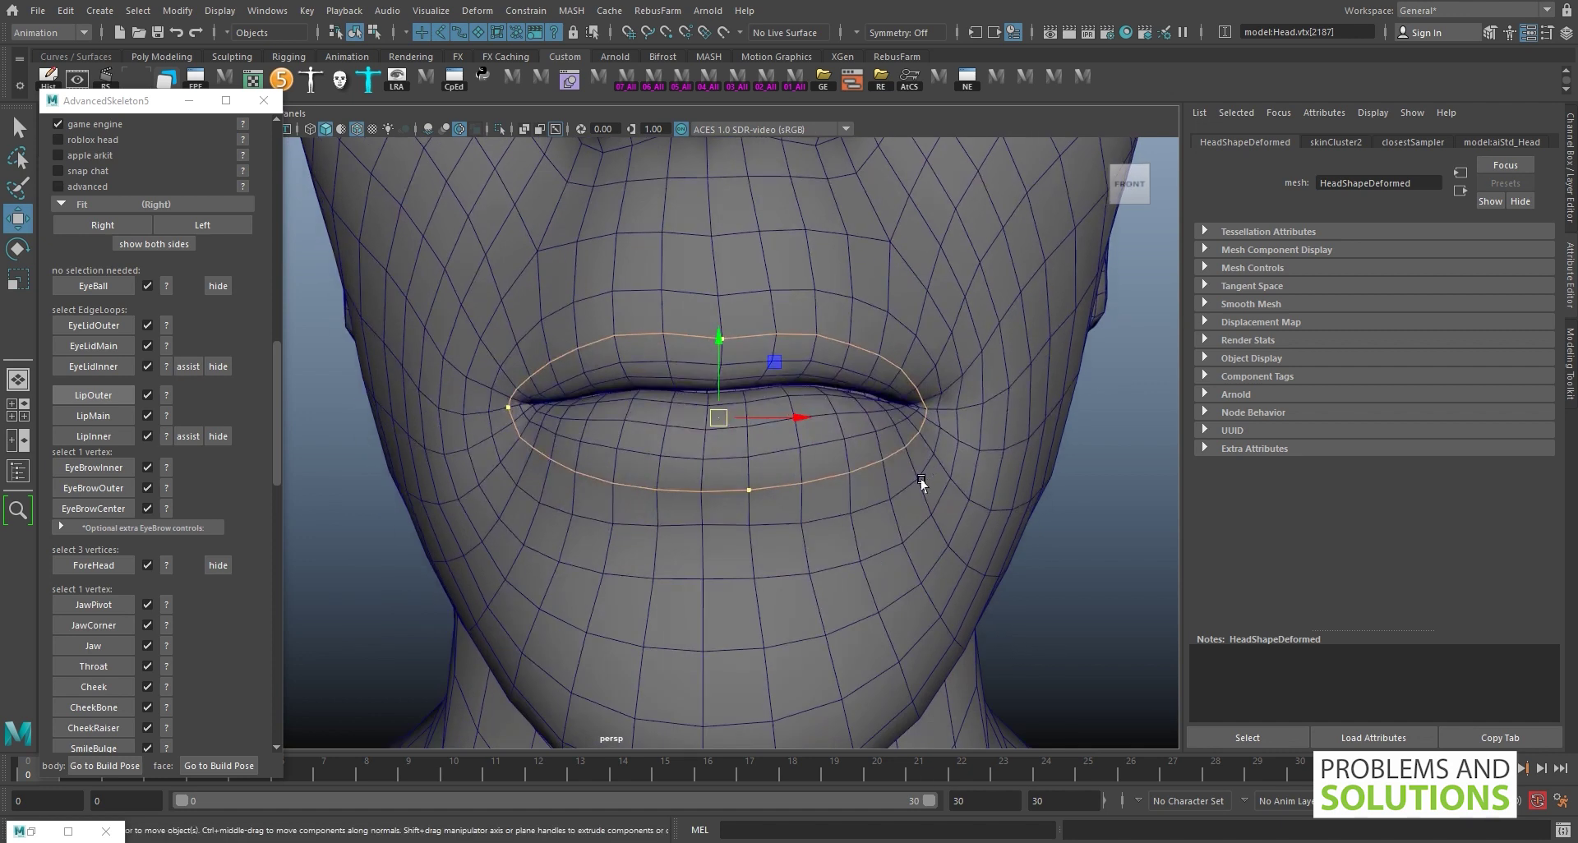